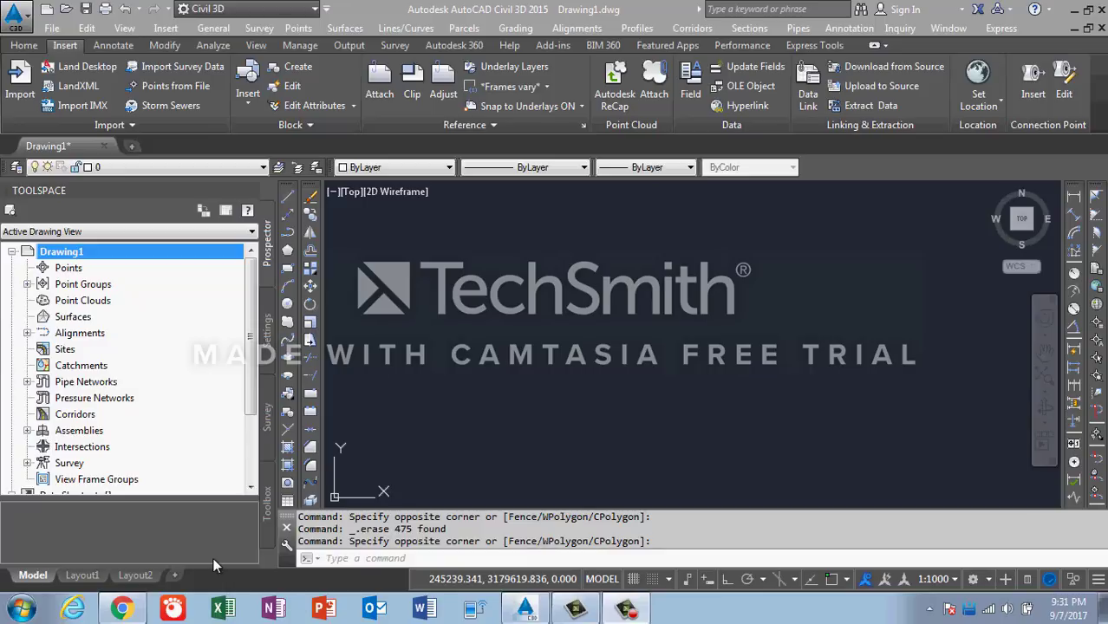
- Bring up the surveying tutorial channel's YouTube page in the browser
left_click(123, 607)
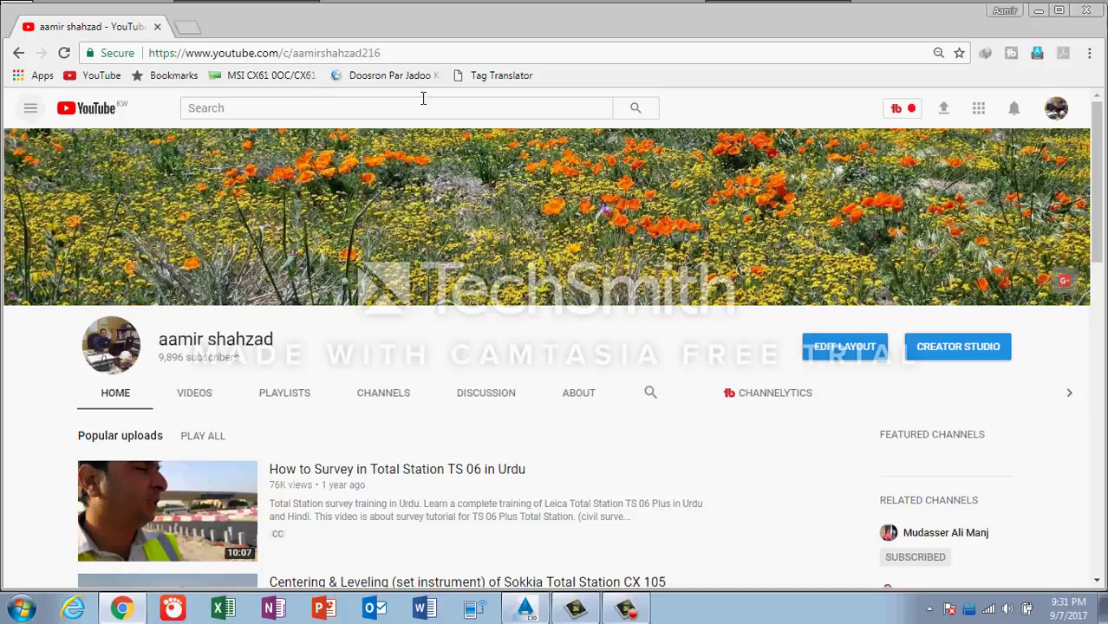
- Browse the channel's uploaded videos and playlists, then return to the empty Civil 3D Drawing1
scroll(401, 202, "down", 5)
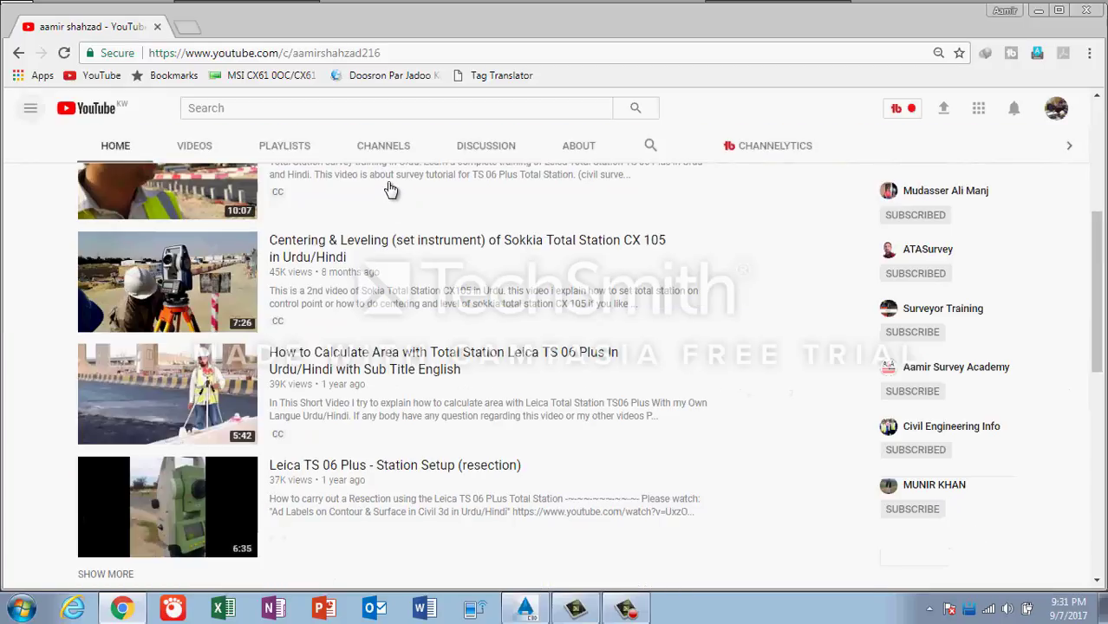
scroll(390, 190, "down", 5)
scroll(355, 177, "up", 5)
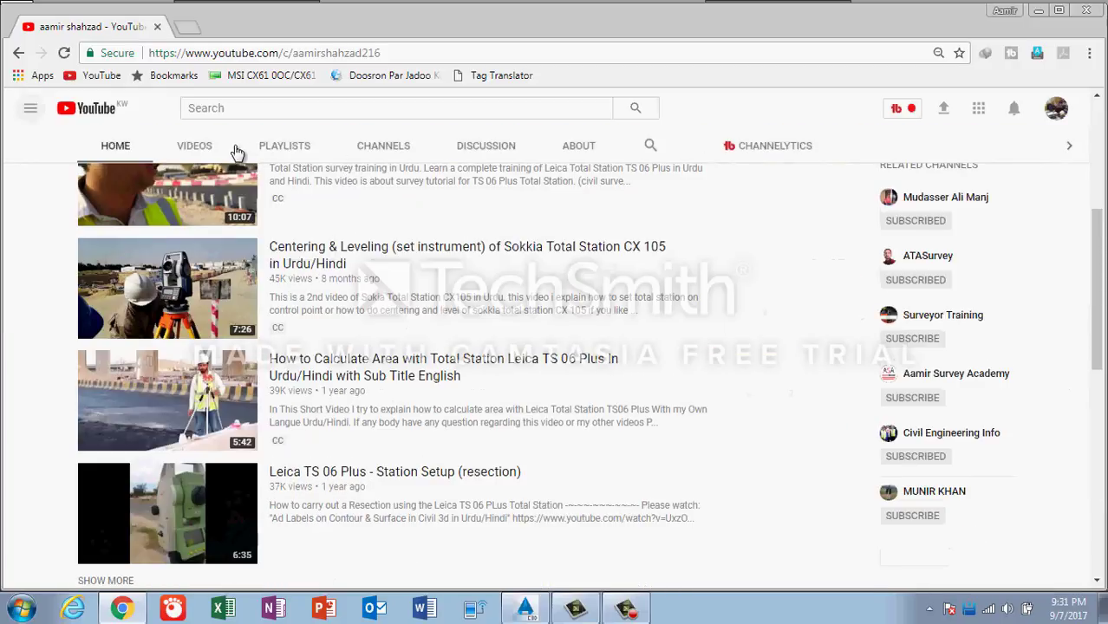
scroll(239, 161, "up", 3)
left_click(211, 312)
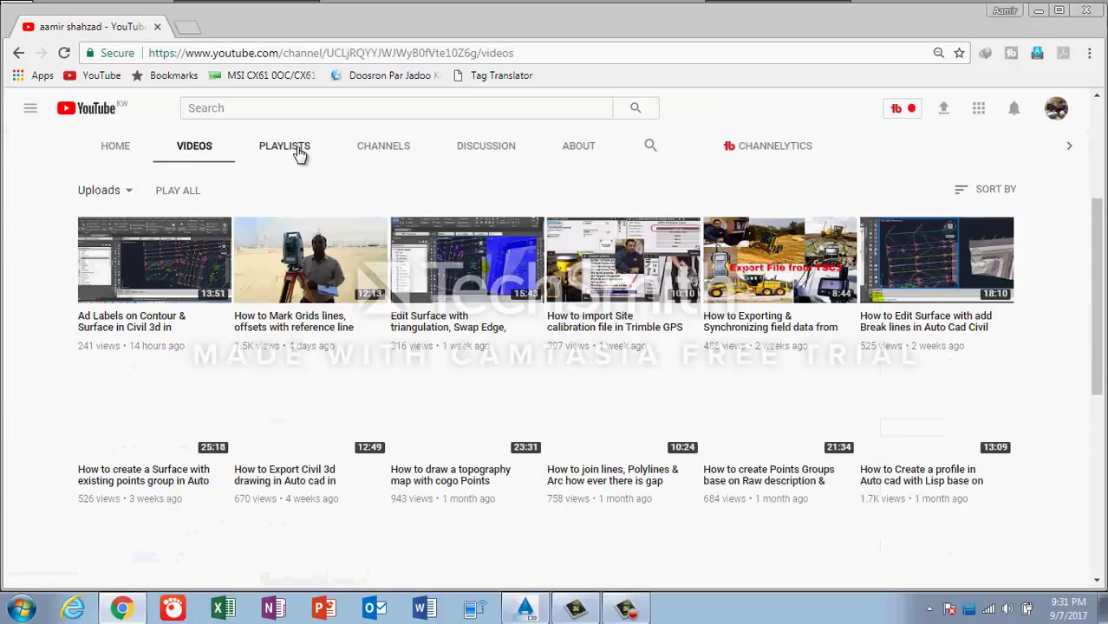
left_click(300, 154)
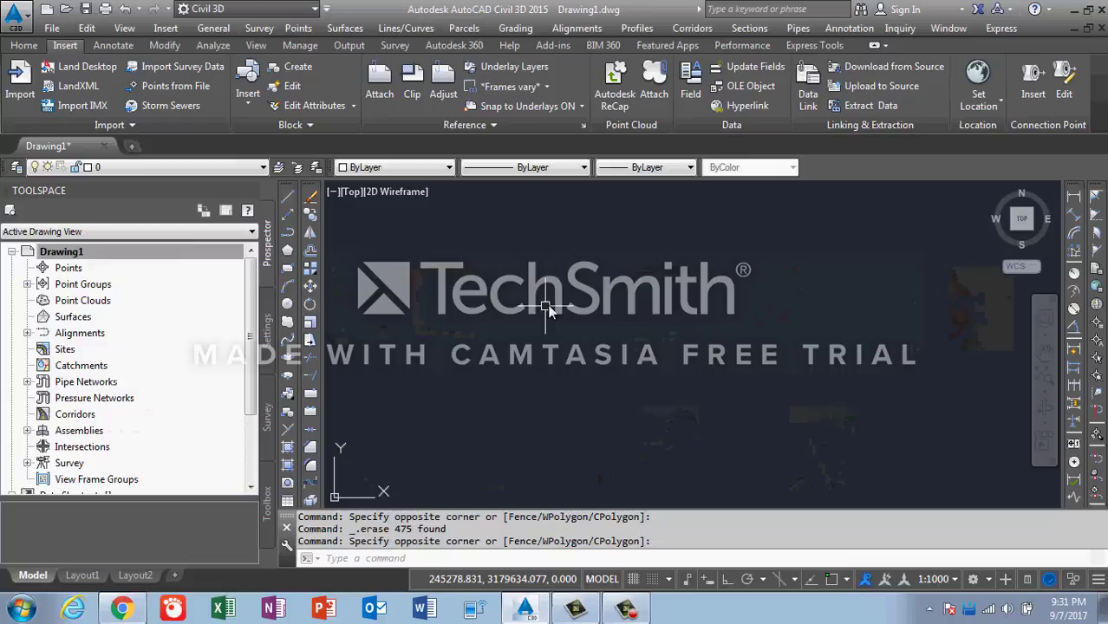
key("alt+Tab")
left_click(235, 289)
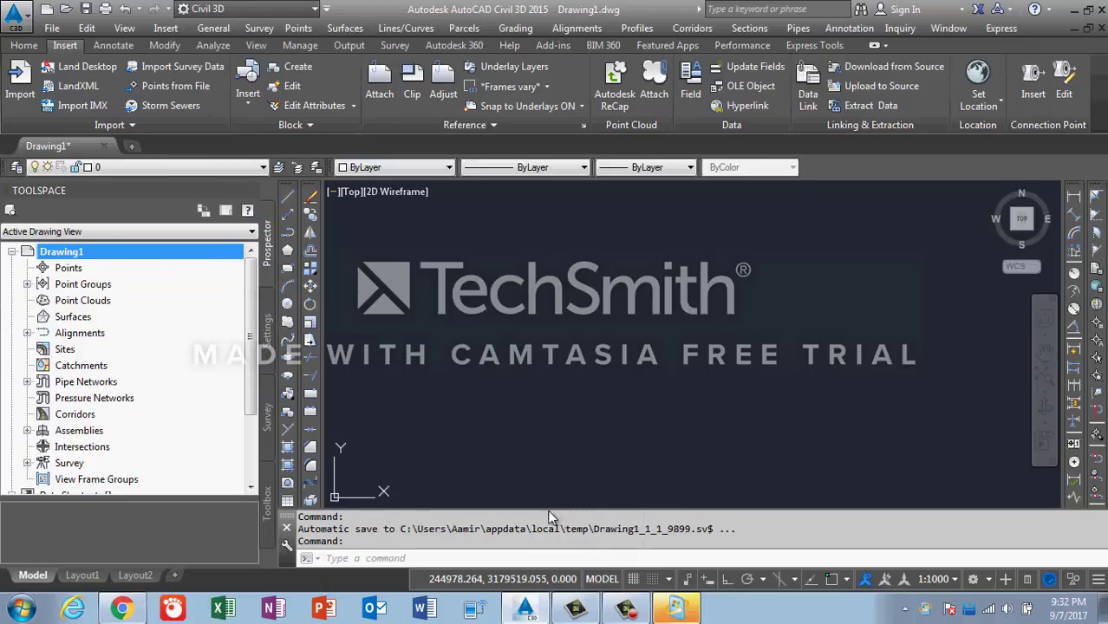
mouse_move(675, 609)
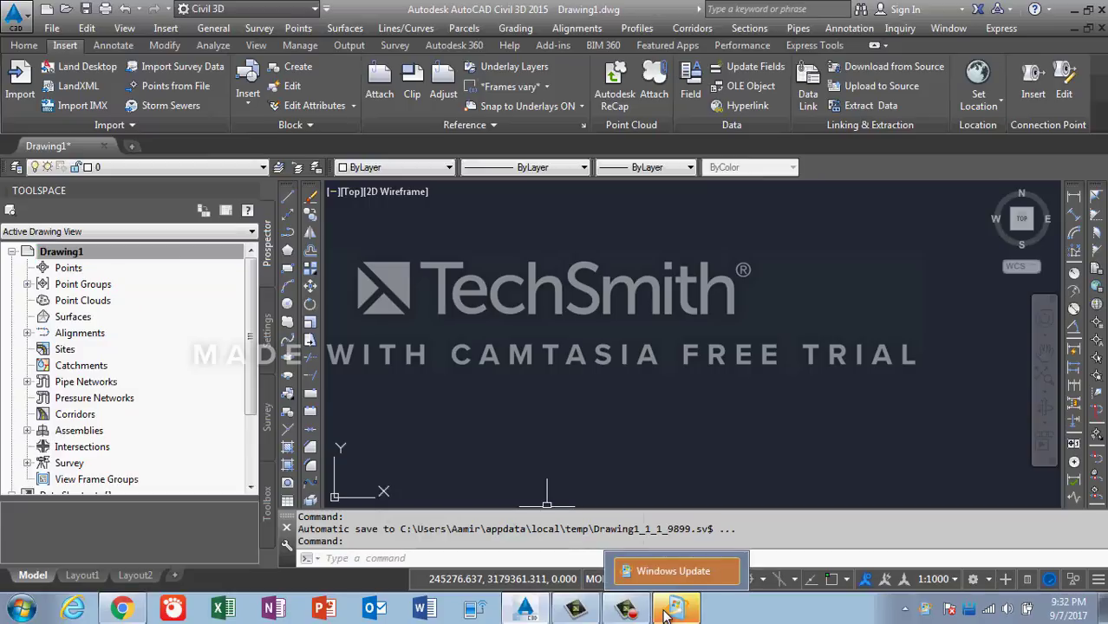
- Postpone the pending Windows update restart with a 4-hour reminder
left_click(666, 614)
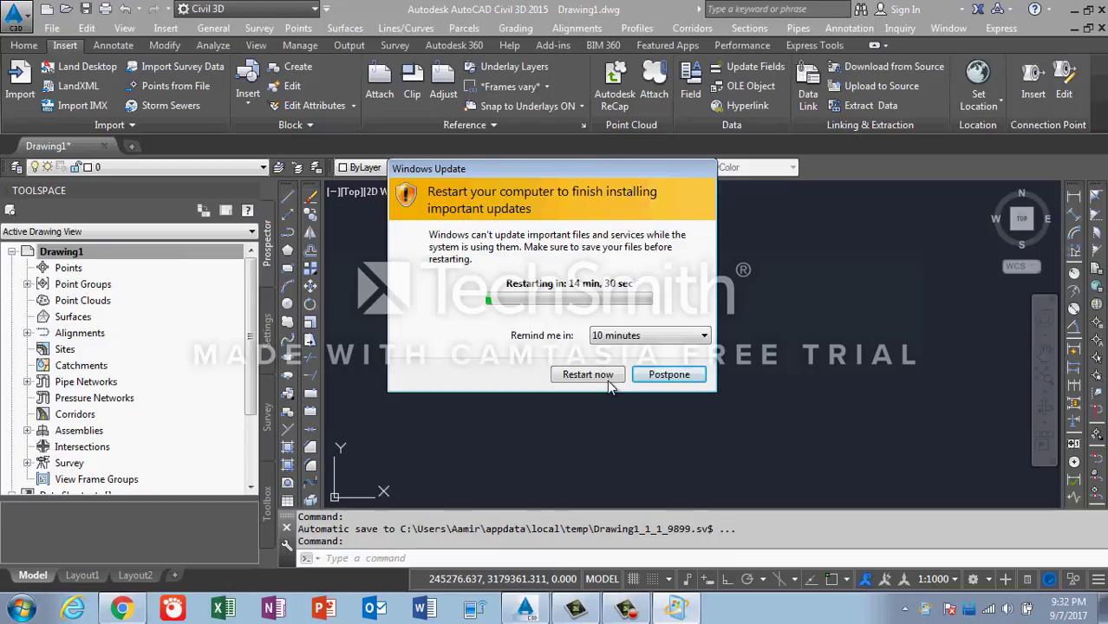
left_click(661, 337)
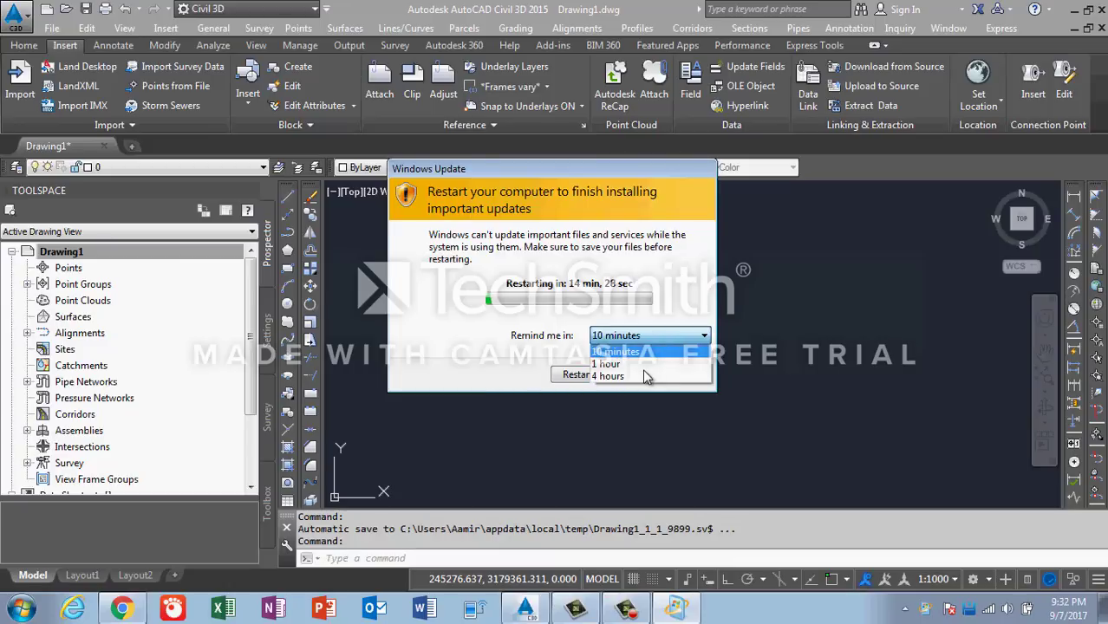
left_click(640, 376)
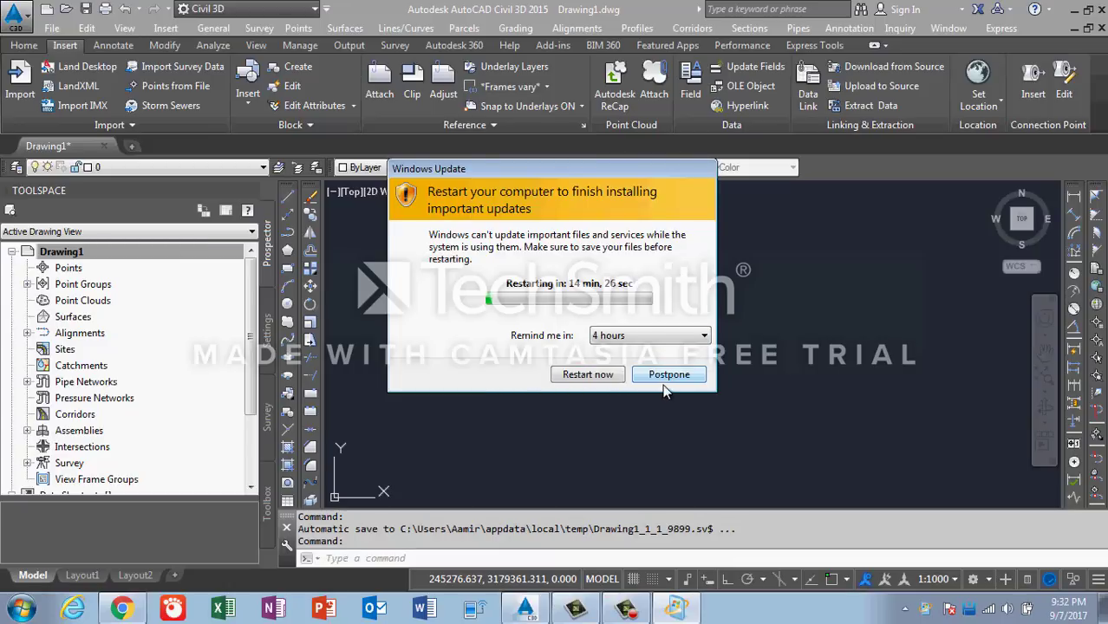
left_click(665, 382)
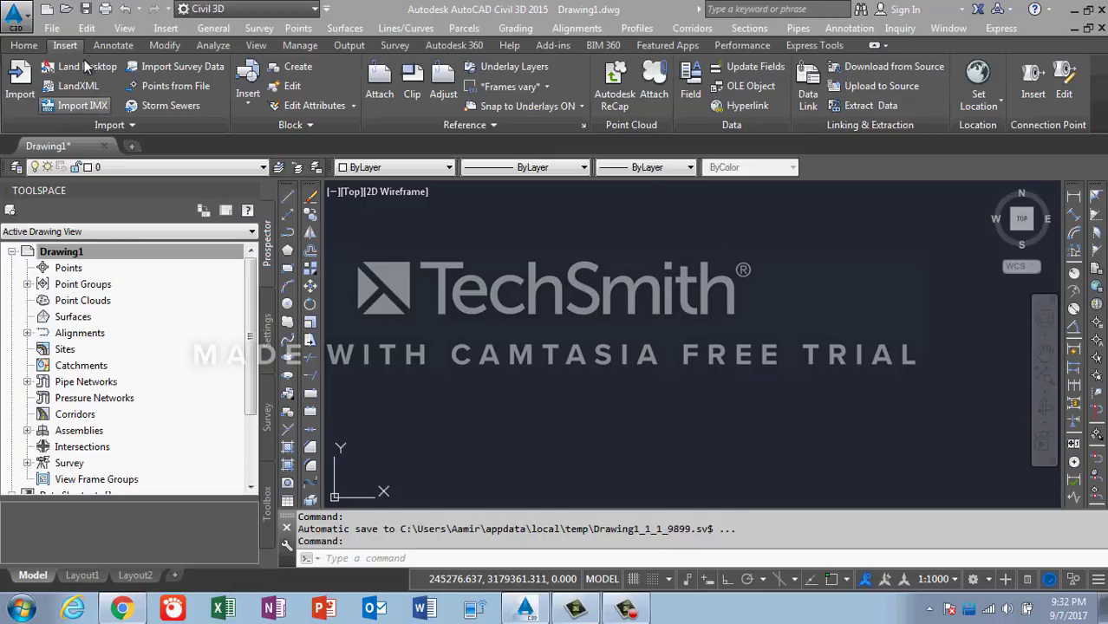
- Import points from the Reclamation Joint Survey 9 + 12 m area(2017-09-04) CSV as ENZ comma-delimited
left_click(151, 82)
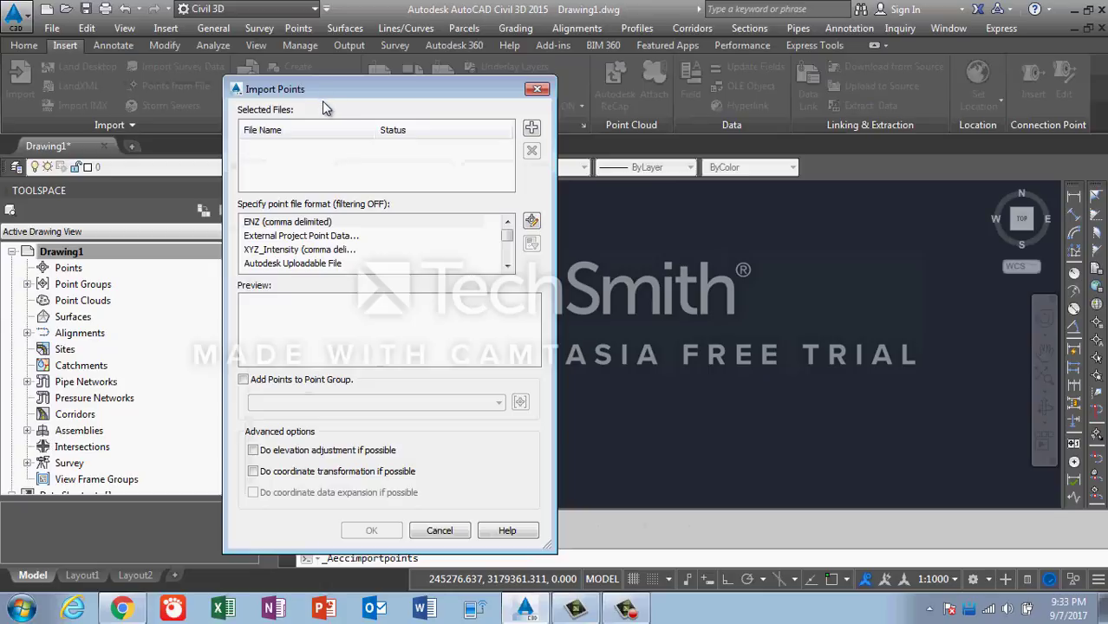
left_click(531, 130)
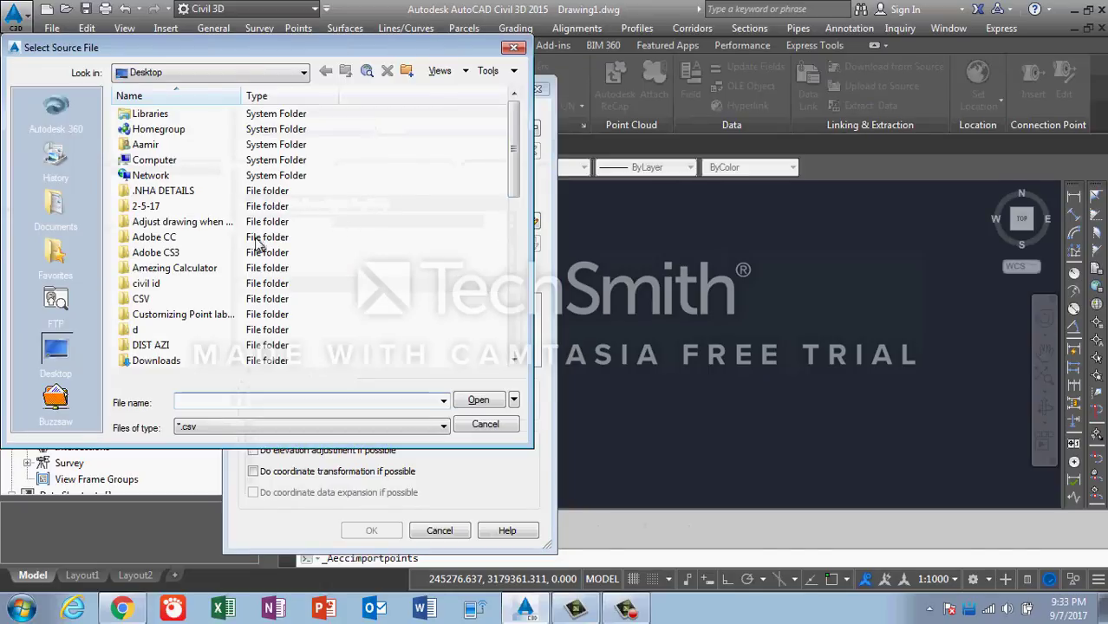
left_click_drag(515, 192, 518, 225)
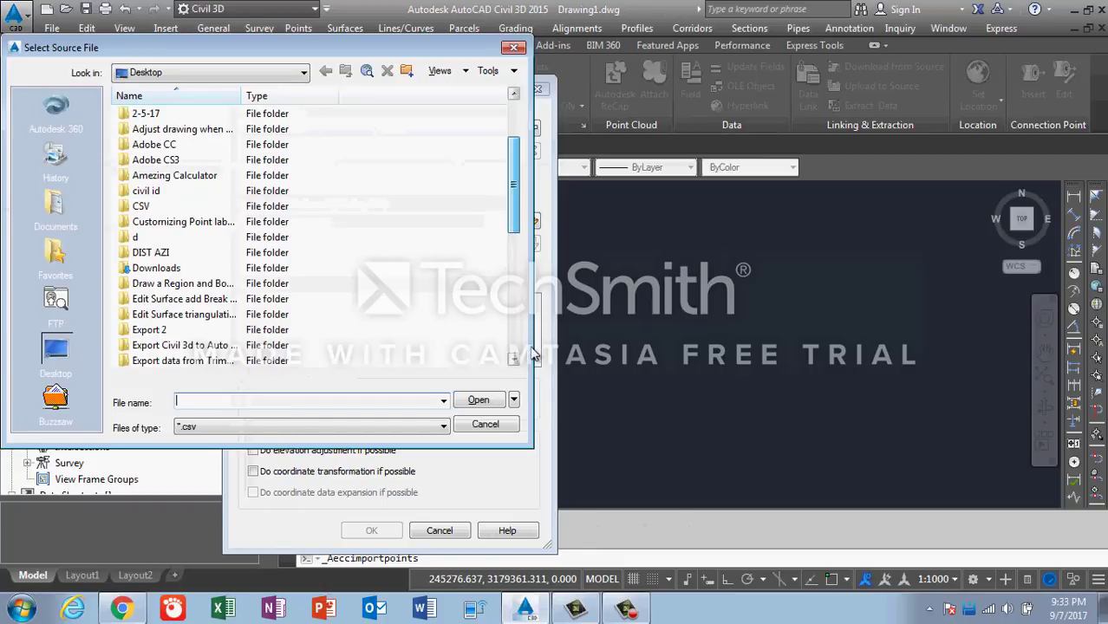
left_click_drag(531, 351, 520, 355)
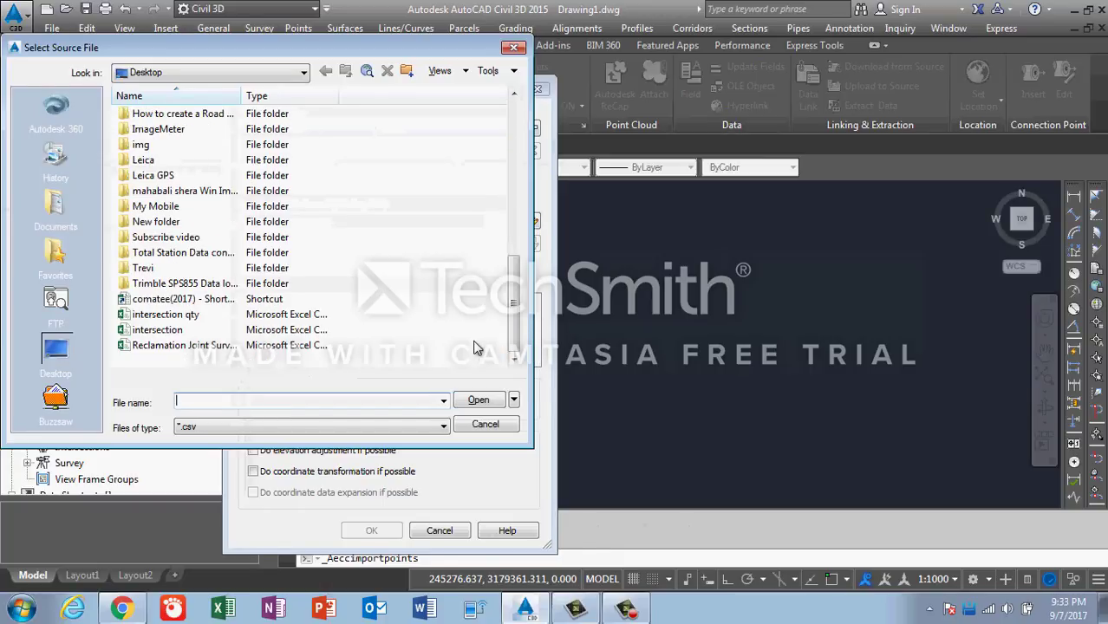
left_click(197, 347)
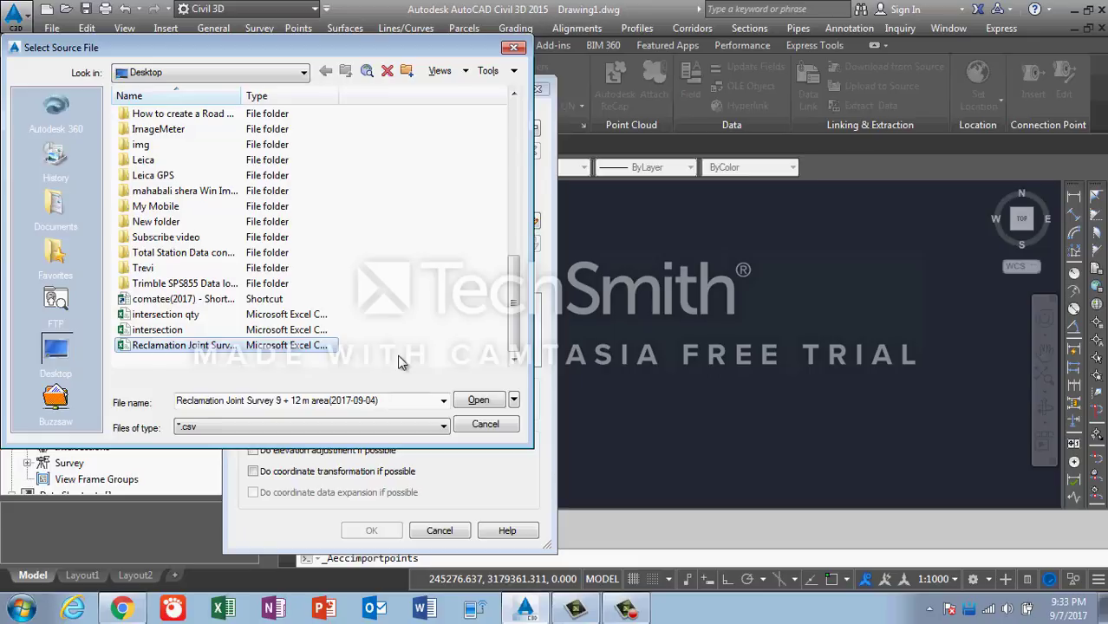
left_click(484, 401)
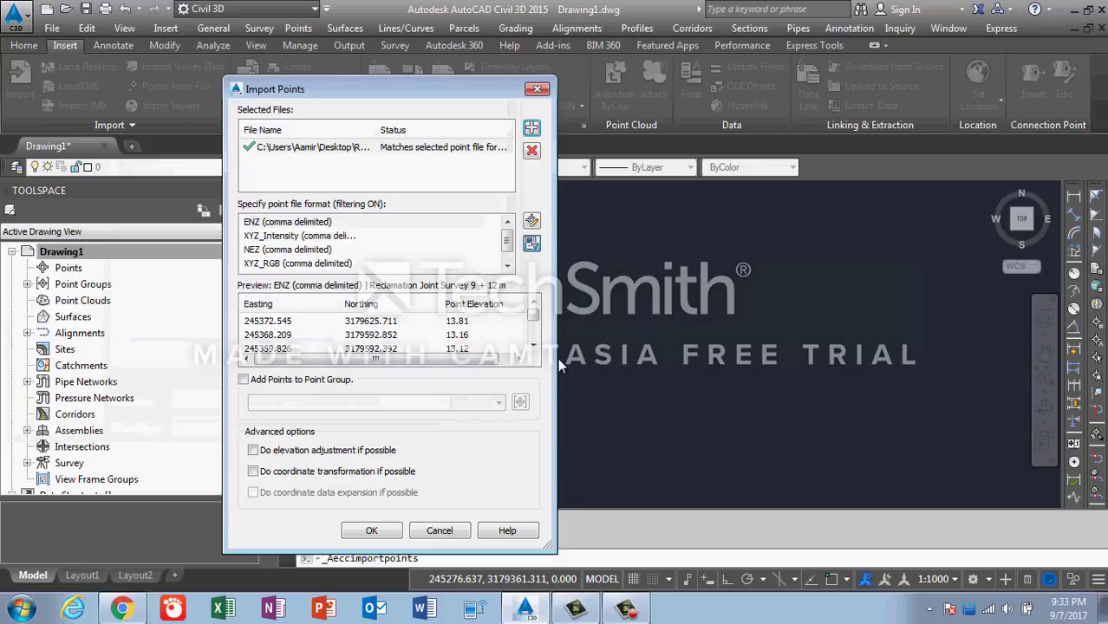
scroll(536, 364, "right", 1)
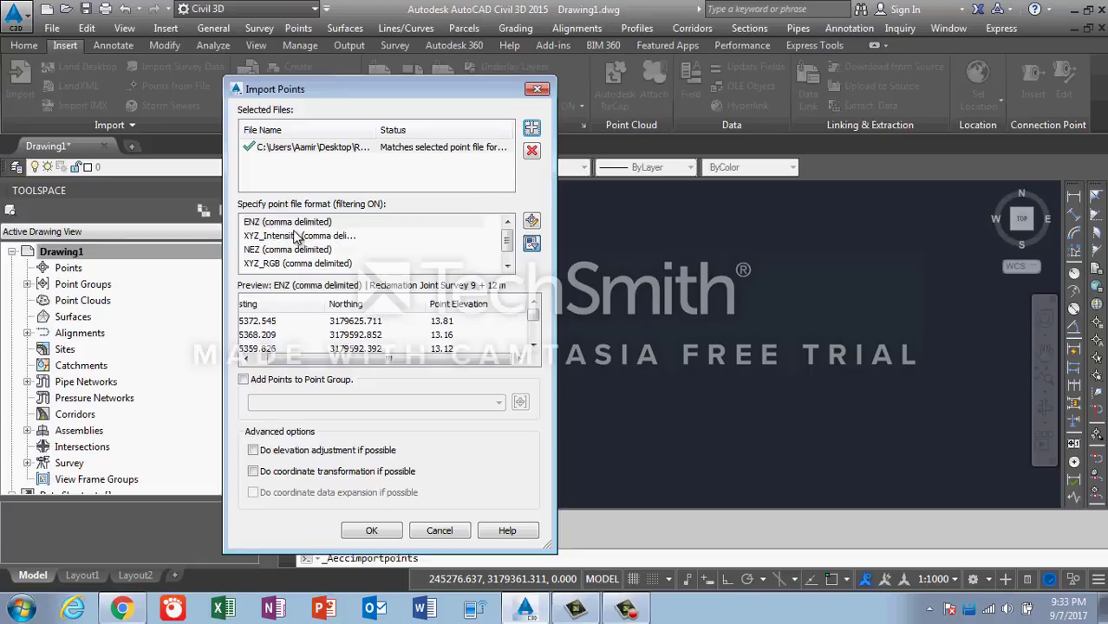
left_click(373, 531)
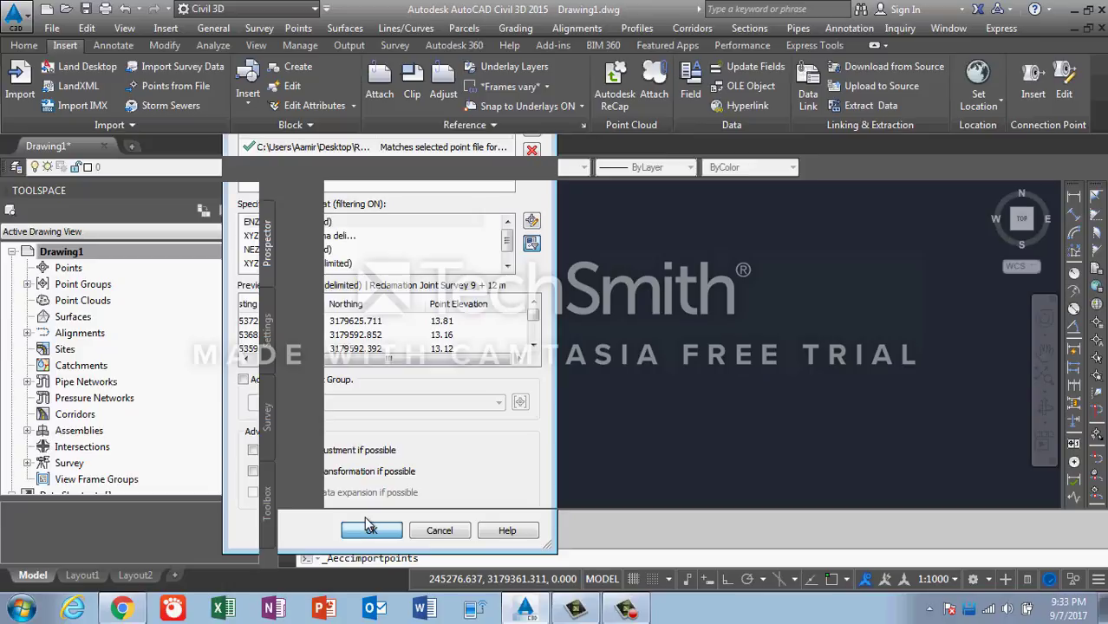
scroll(571, 251, "up", 2)
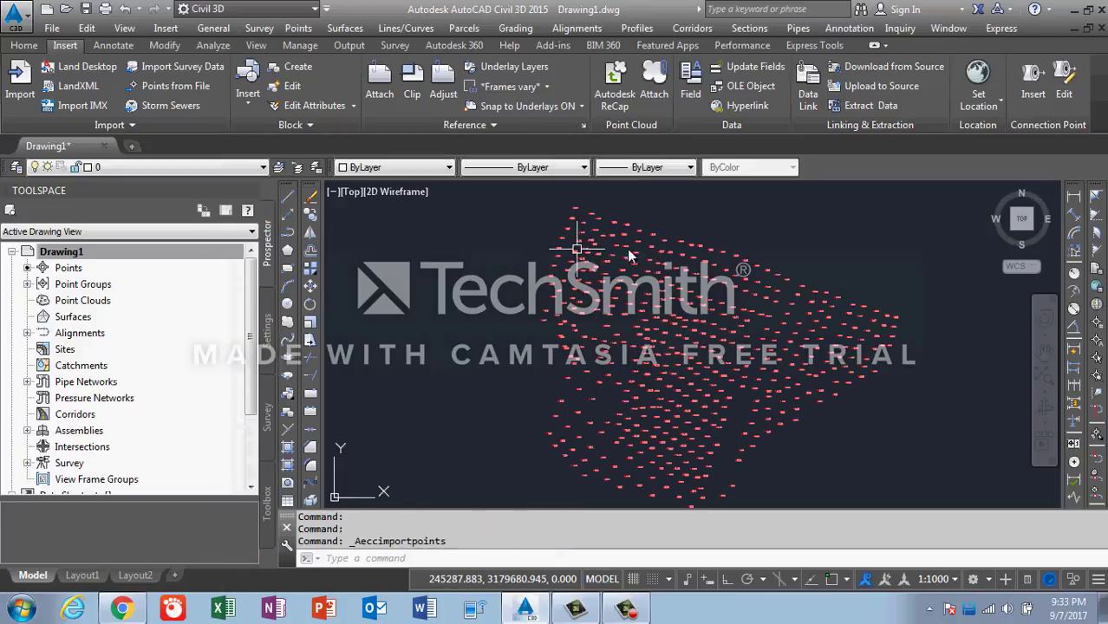
scroll(572, 252, "up", 5)
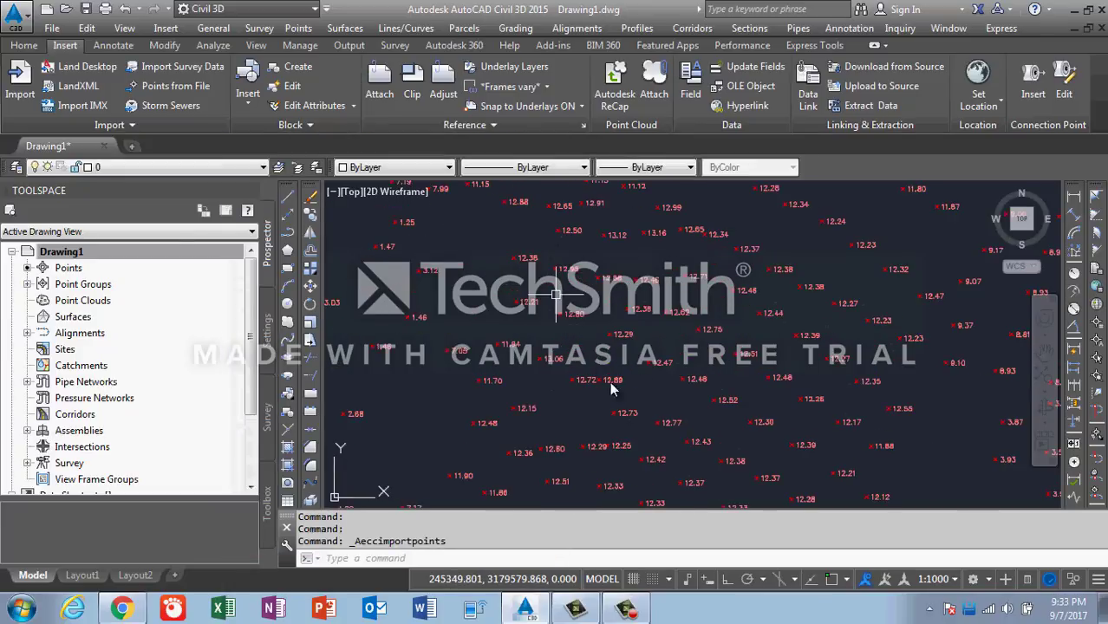
scroll(581, 335, "down", 5)
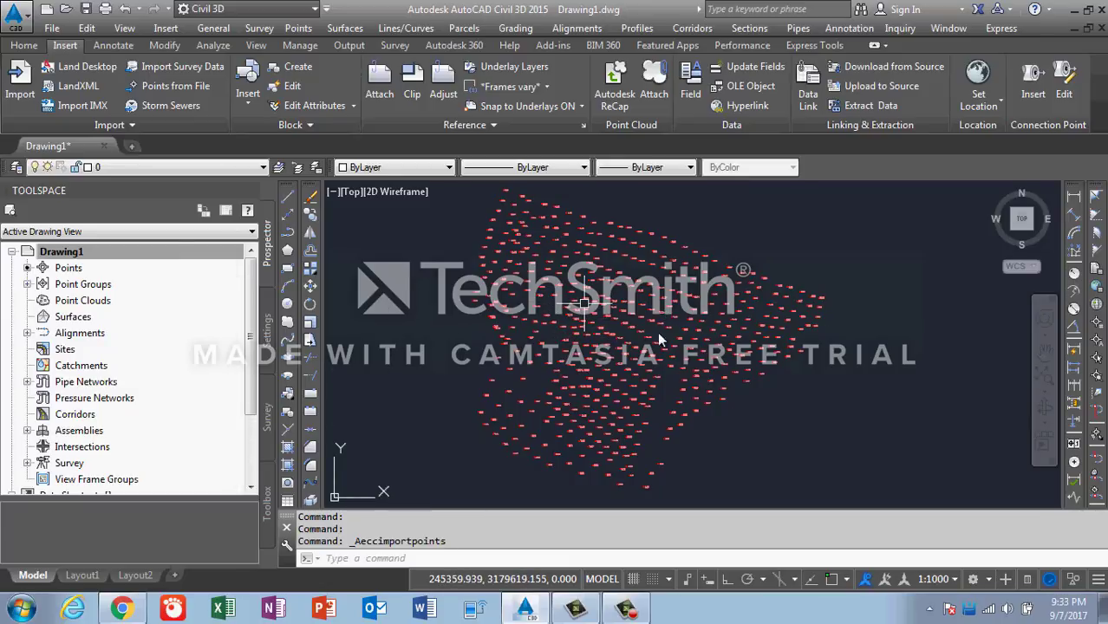
scroll(657, 331, "up", 5)
scroll(553, 362, "down", 5)
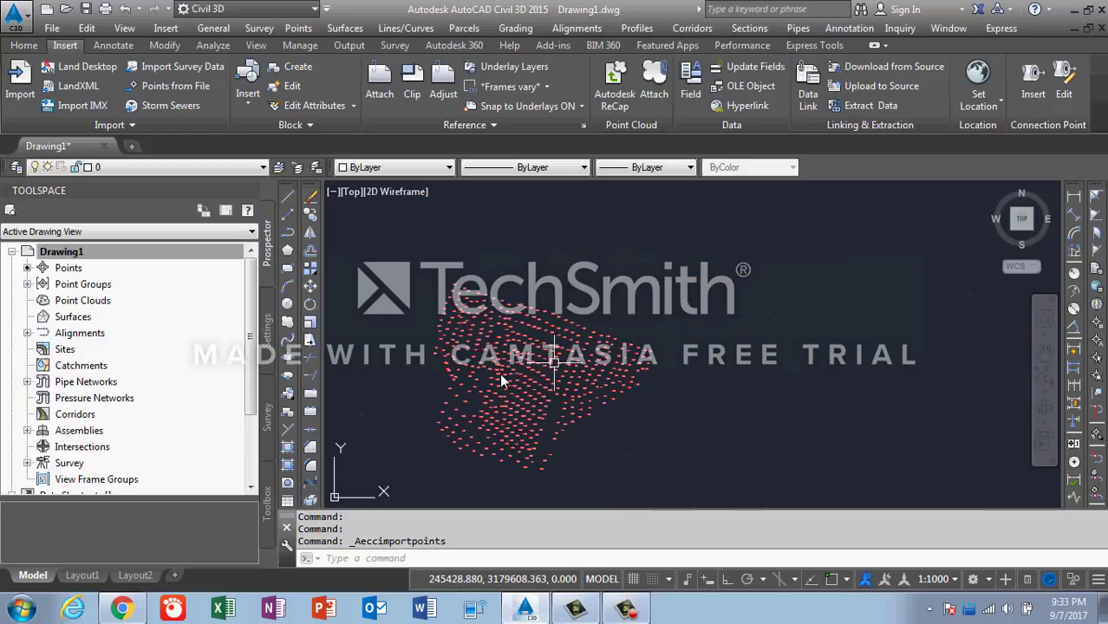
scroll(607, 356, "up", 5)
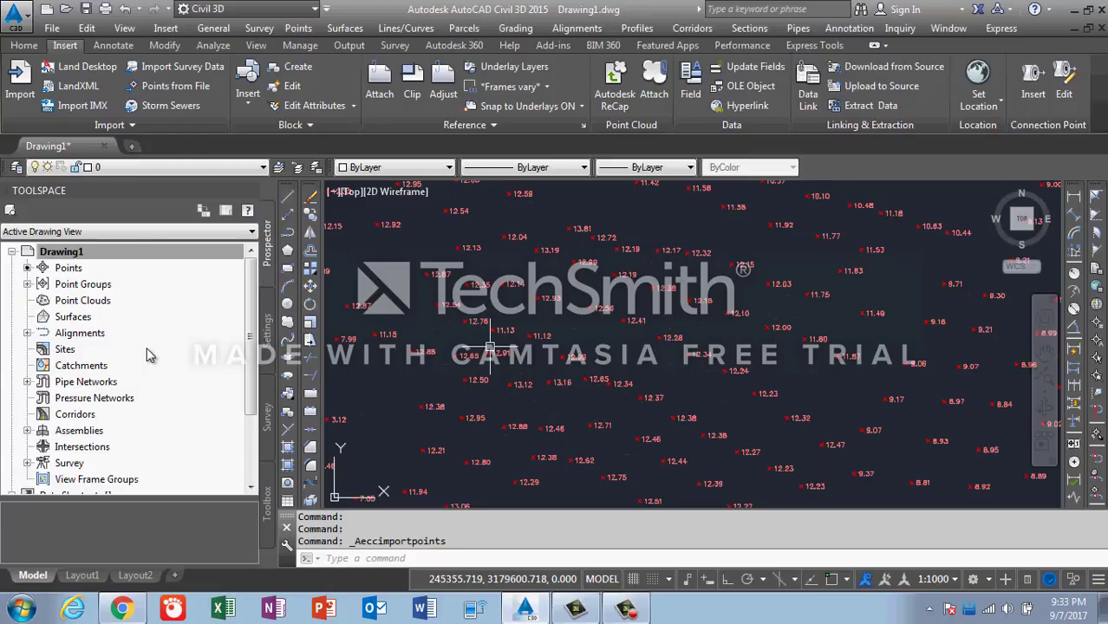
scroll(614, 371, "down", 4)
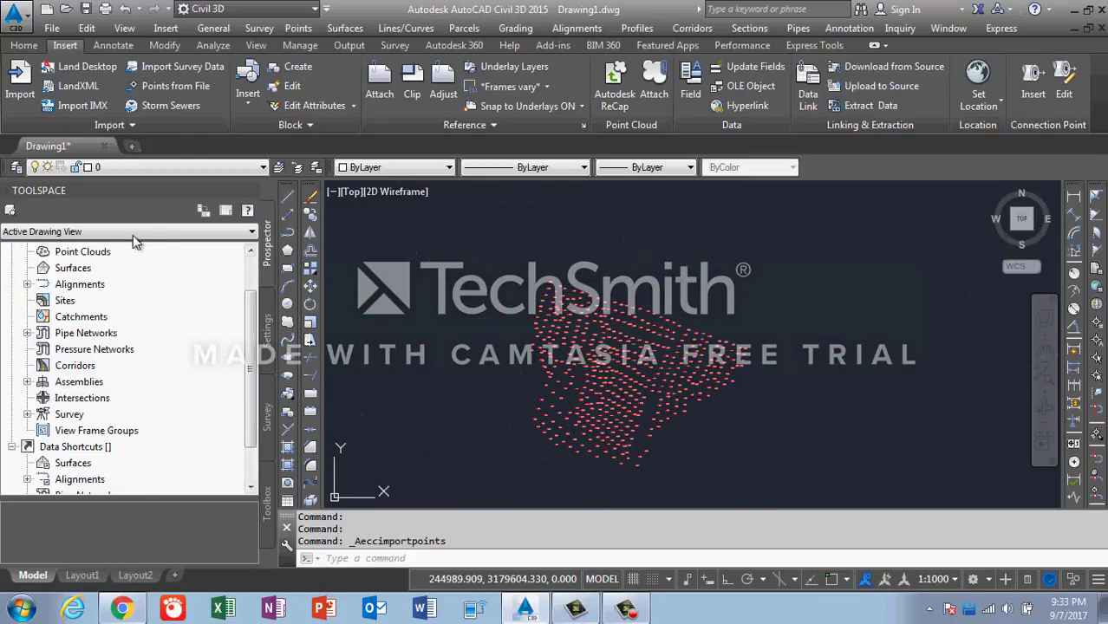
- Start a new surface from the Surfaces collection and name it NGL
left_click(73, 269)
right_click(74, 269)
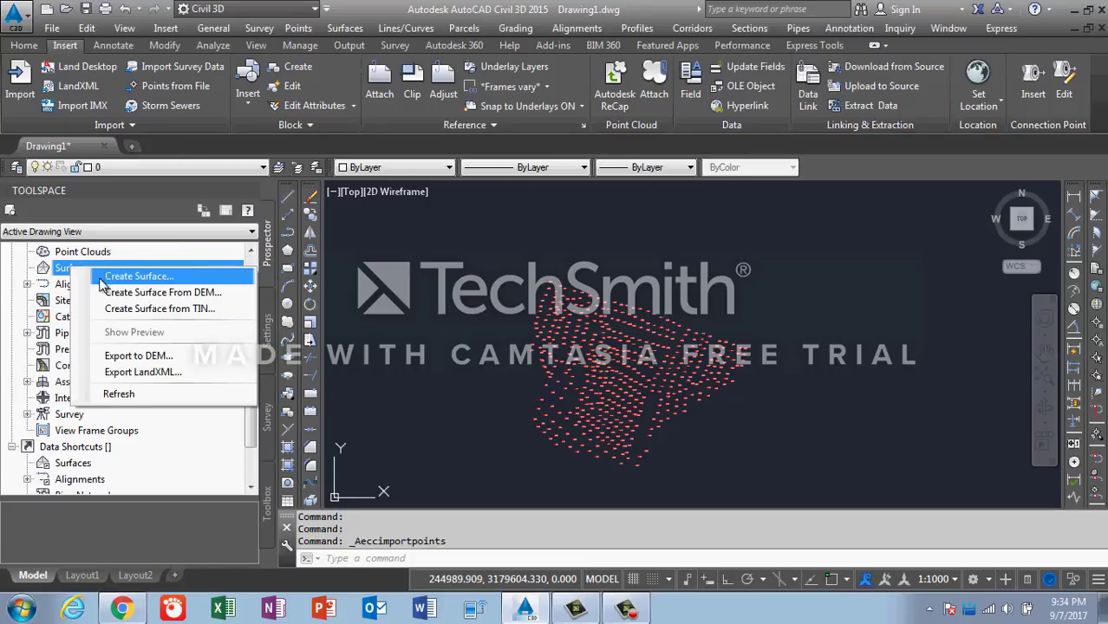
left_click(106, 278)
left_click(626, 252)
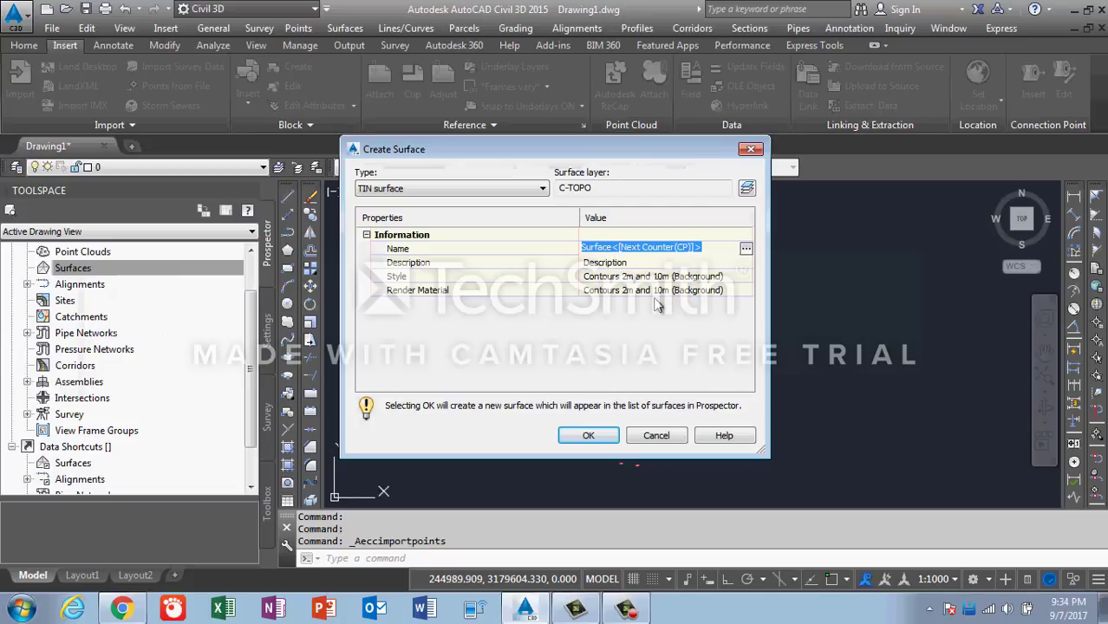
type("NGL")
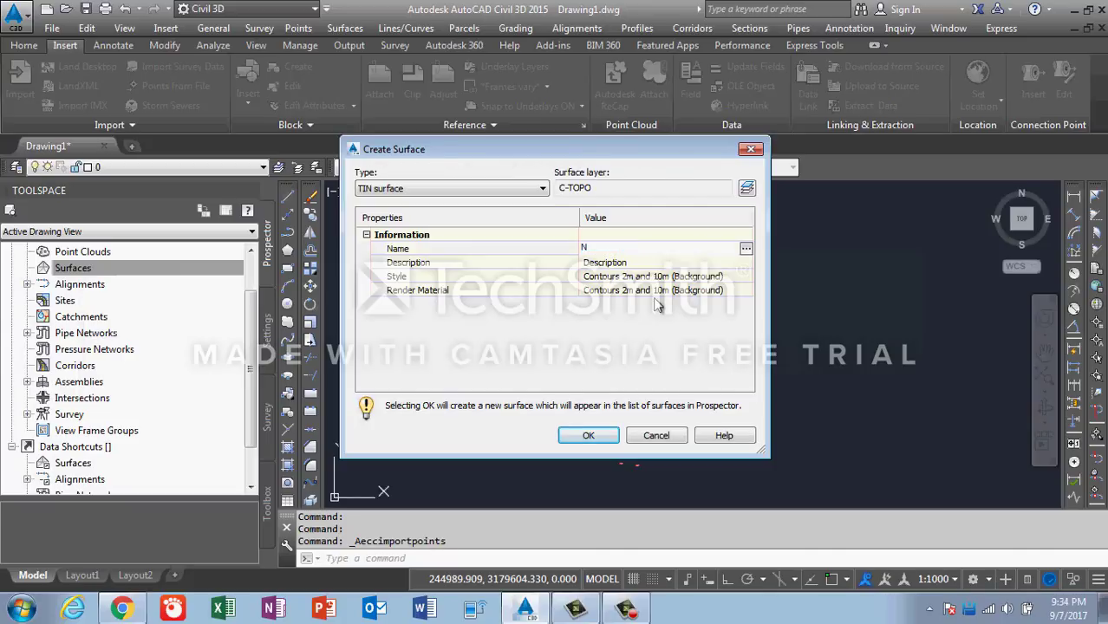
key("Return")
- Give NGL the Contours 1m and 5m (Background) style and create the surface
left_click(743, 277)
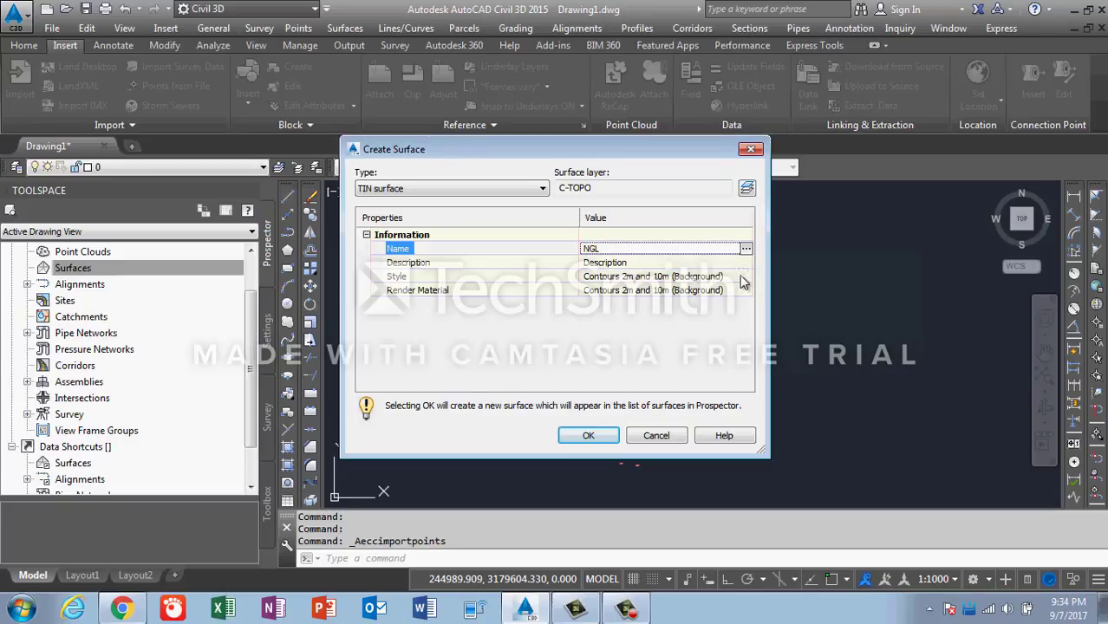
left_click(746, 277)
left_click(587, 249)
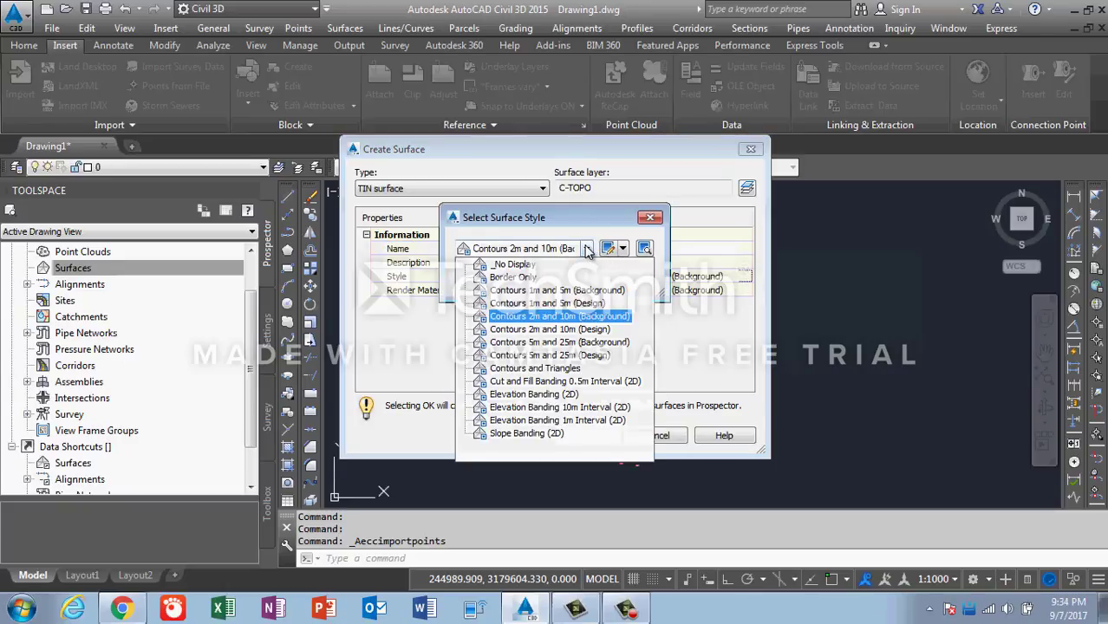
left_click(587, 291)
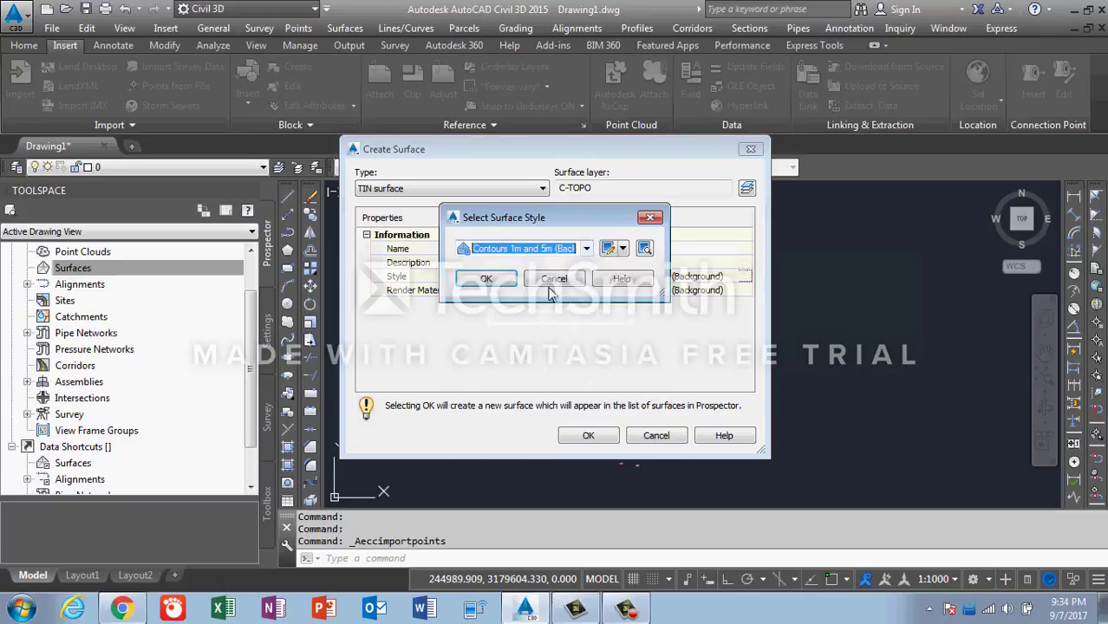
left_click(499, 280)
left_click(579, 441)
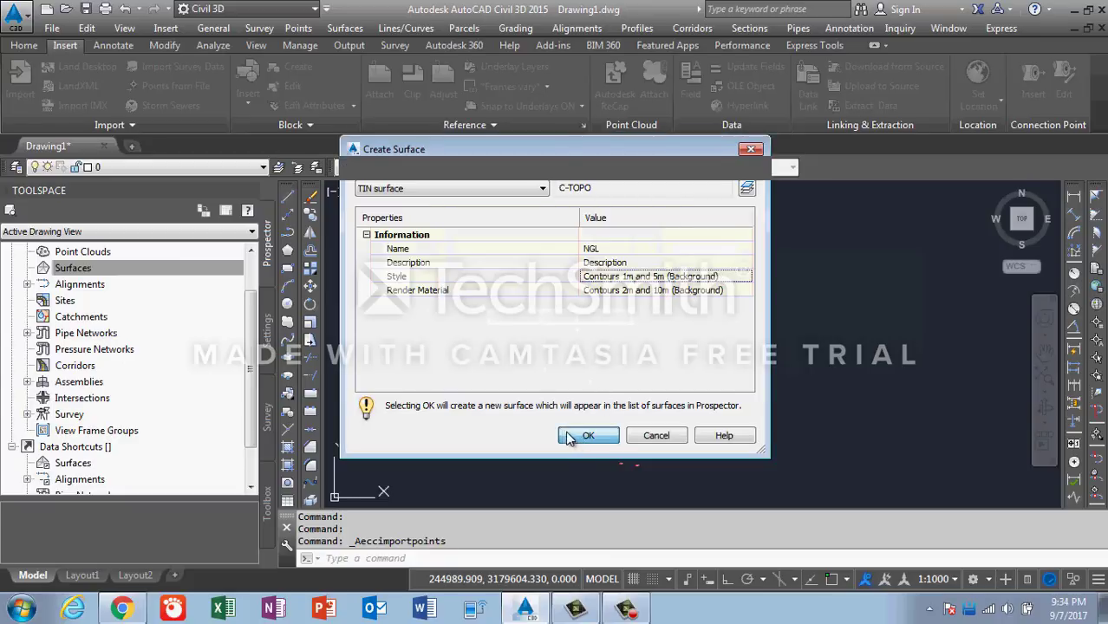
left_click(27, 268)
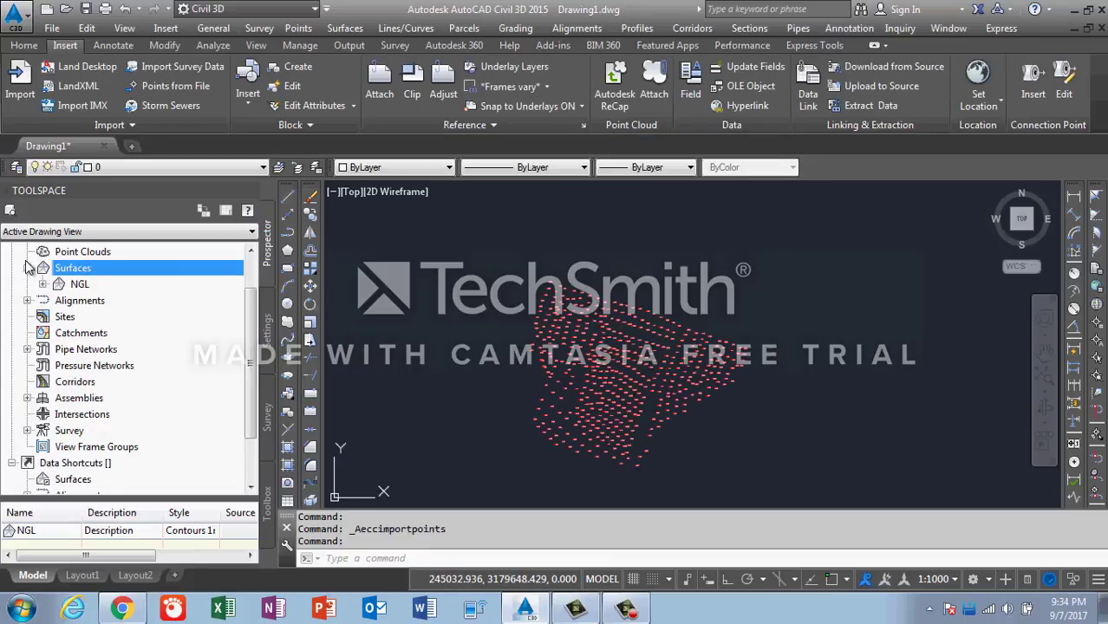
- Add the _All Points point group to the NGL surface definition's Point Groups
left_click(43, 285)
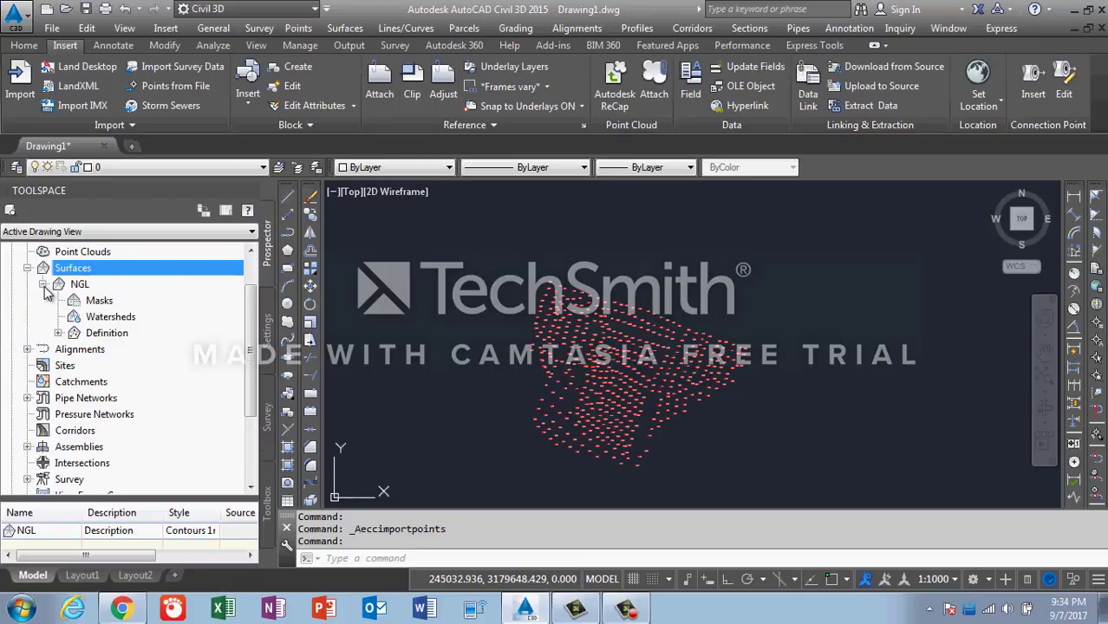
left_click(58, 334)
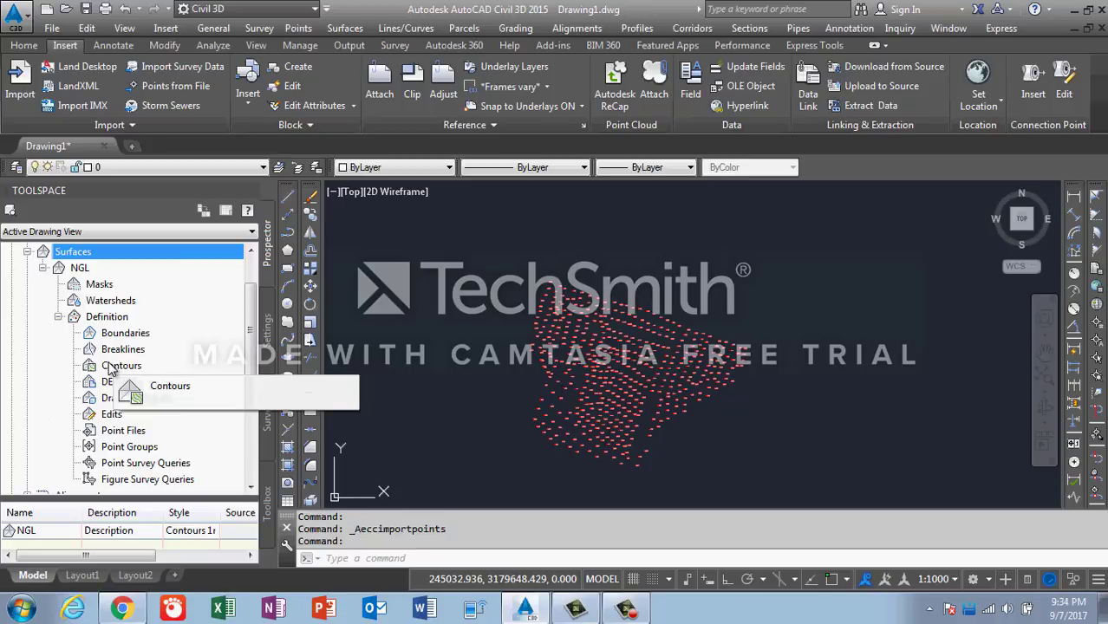
left_click(128, 447)
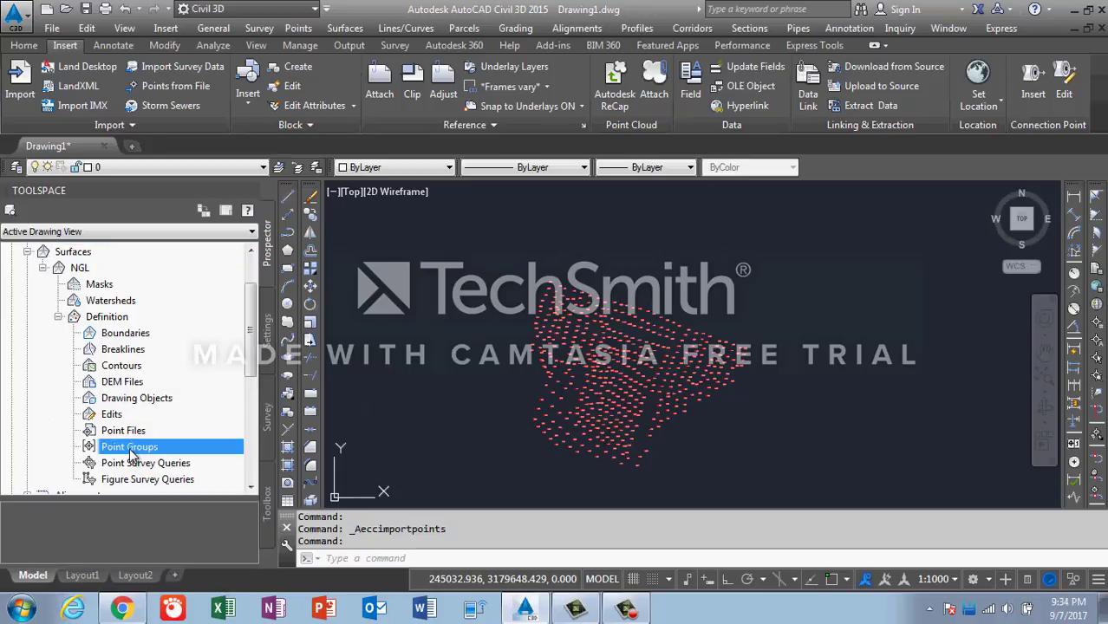
right_click(130, 447)
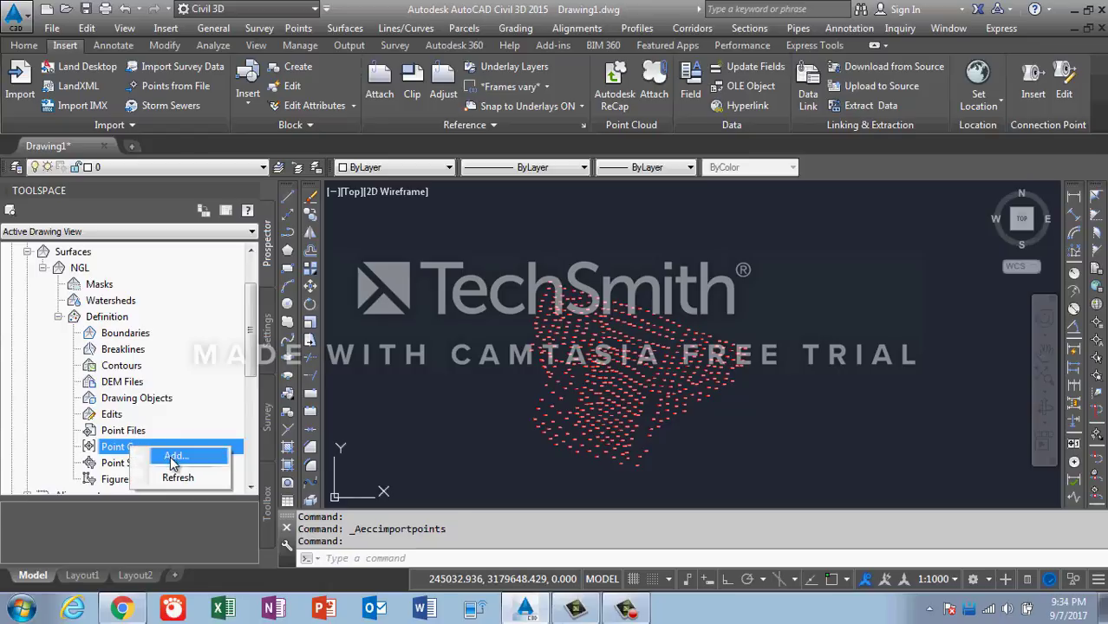
left_click(169, 457)
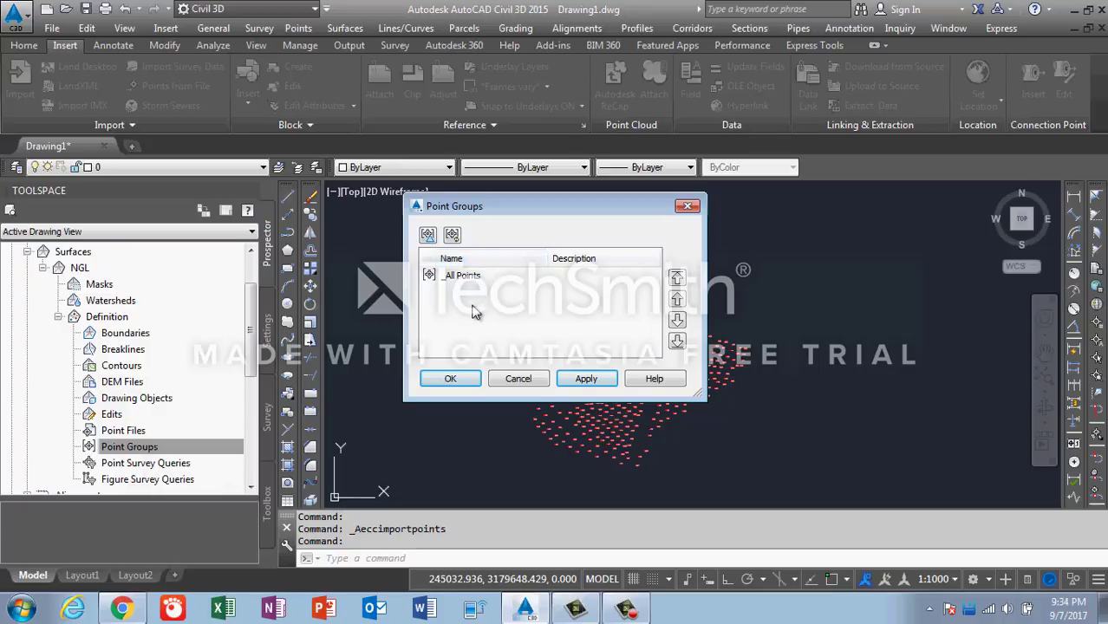
left_click(472, 276)
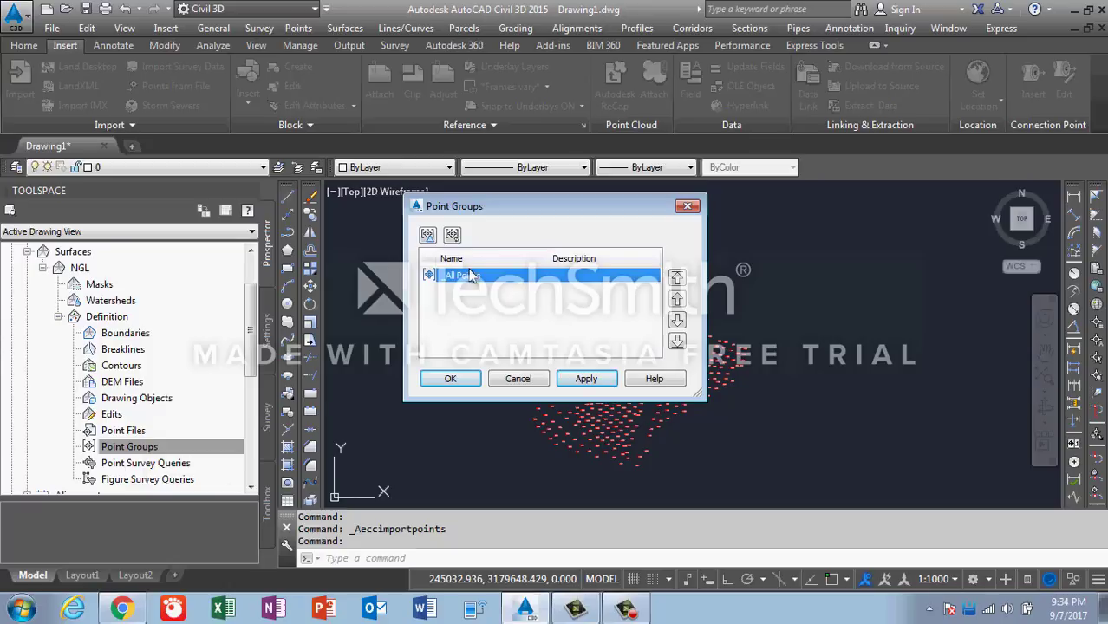
left_click(457, 381)
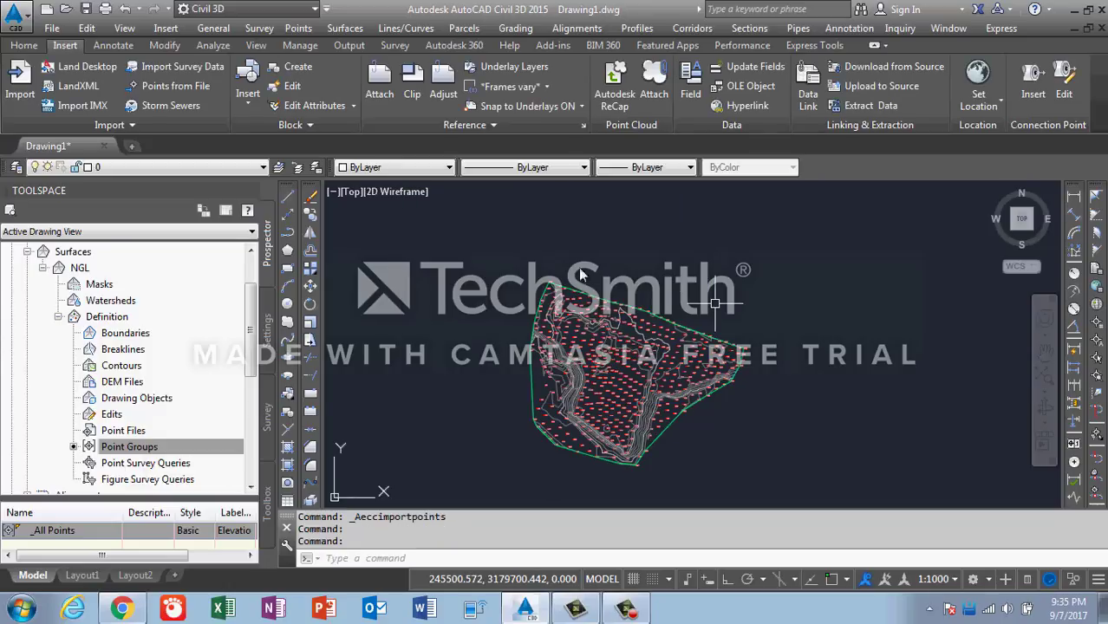
scroll(548, 364, "up", 2)
scroll(542, 325, "down", 4)
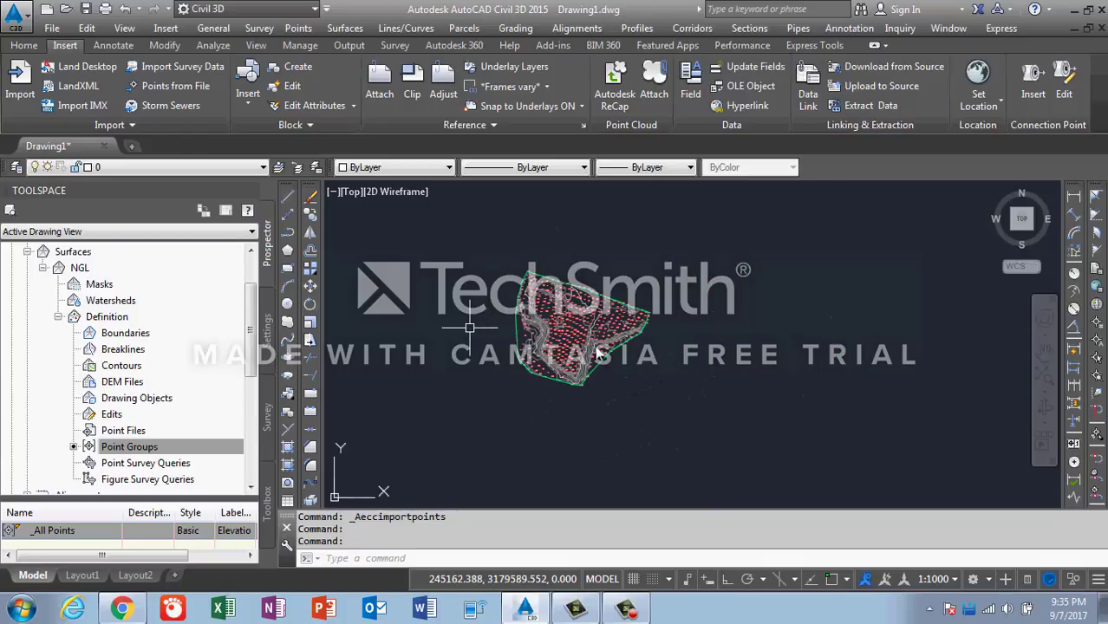
scroll(598, 354, "up", 5)
scroll(598, 352, "down", 2)
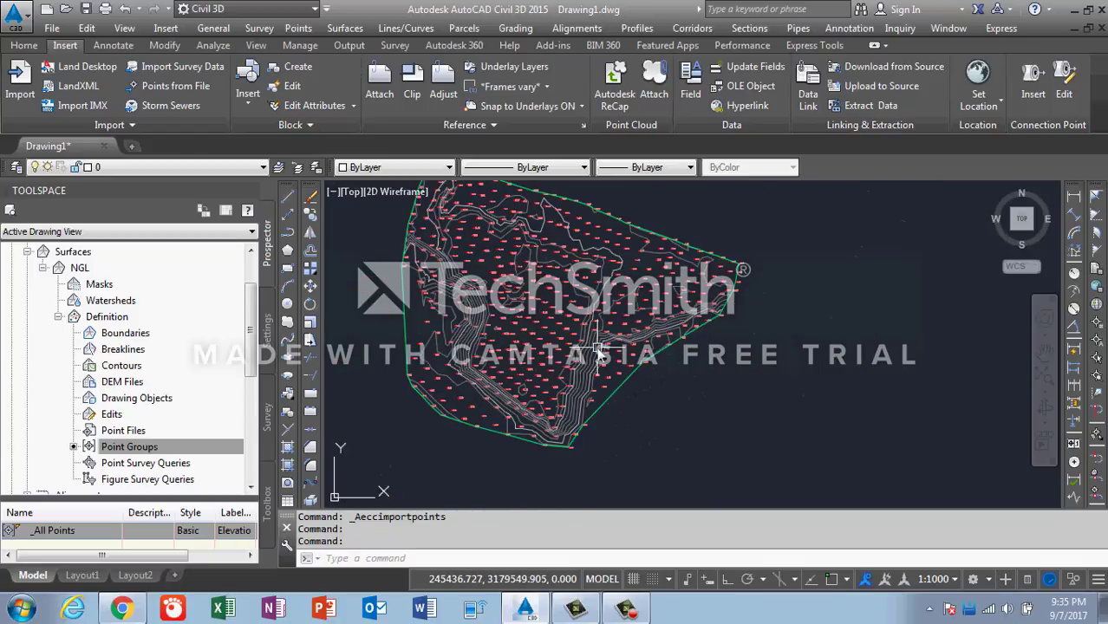
left_click(599, 353)
right_click(626, 330)
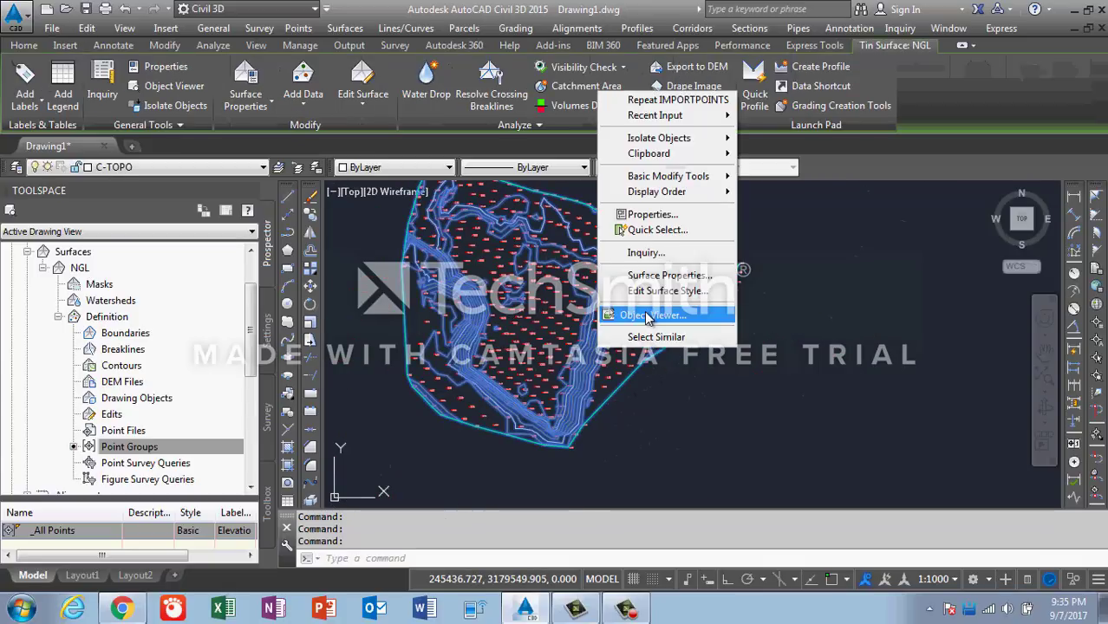
left_click(647, 319)
left_click_drag(539, 389, 526, 235)
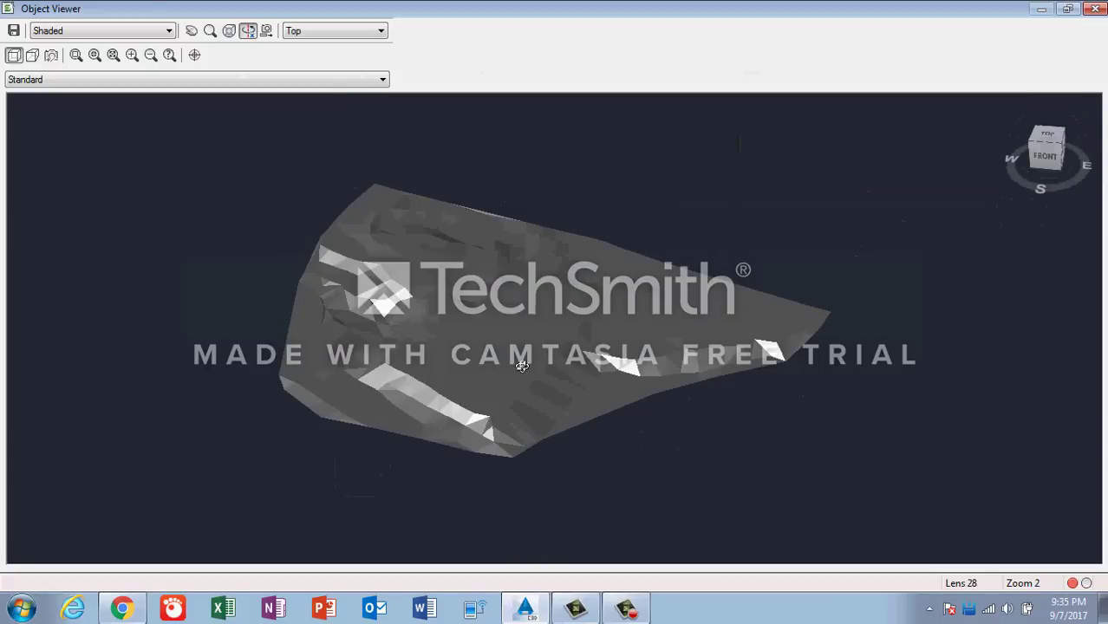
mouse_move(521, 366)
left_mouse_down()
mouse_move(626, 435)
mouse_move(531, 461)
mouse_move(574, 374)
left_mouse_up()
left_click_drag(569, 469, 588, 430)
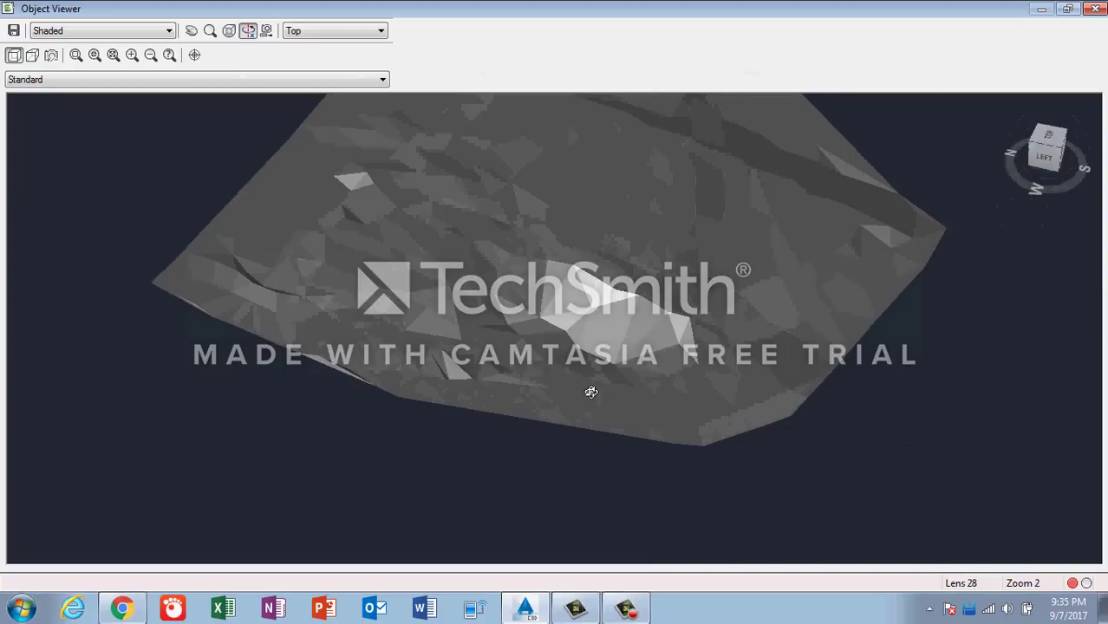
mouse_move(591, 392)
left_mouse_down()
mouse_move(606, 401)
mouse_move(490, 287)
left_mouse_up()
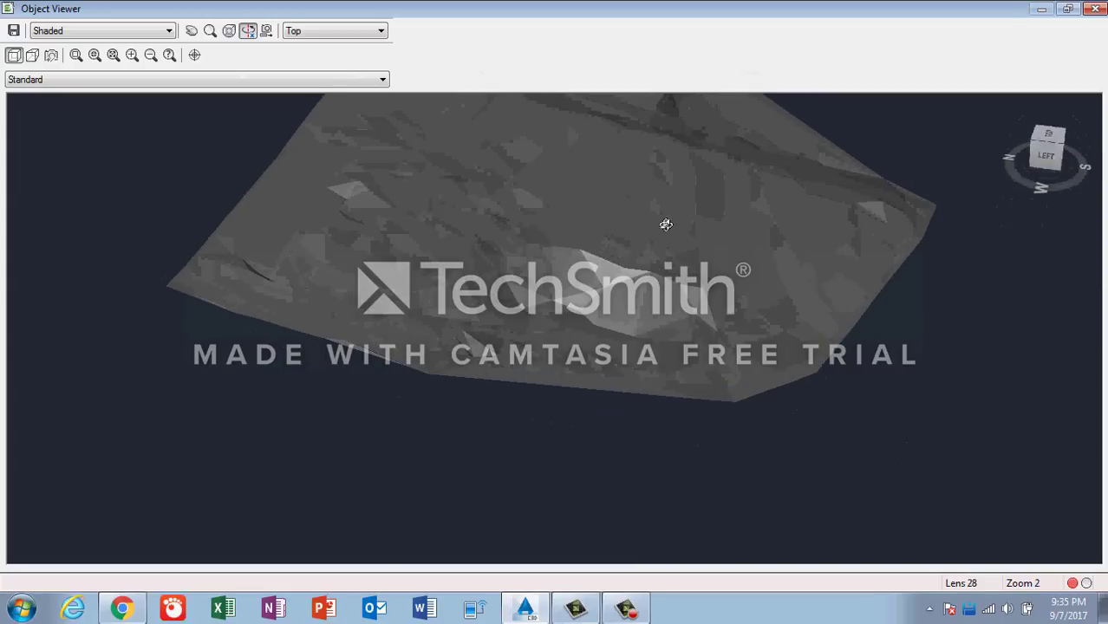
left_click_drag(785, 326, 784, 410)
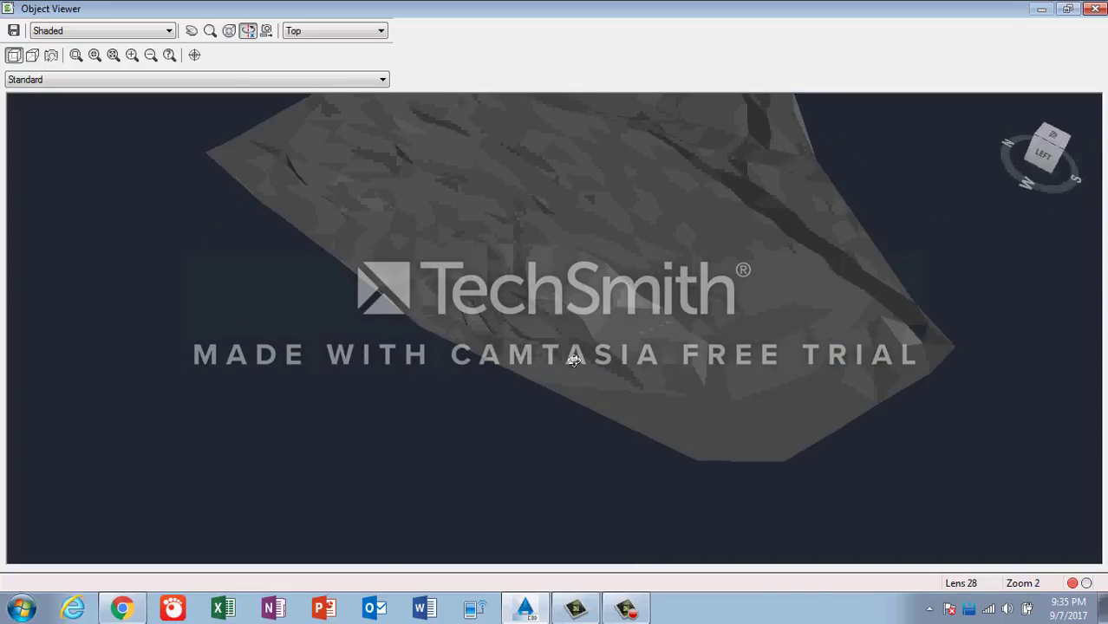
left_click_drag(574, 361, 584, 425)
mouse_move(670, 377)
left_mouse_down()
mouse_move(650, 296)
mouse_move(579, 170)
left_mouse_up()
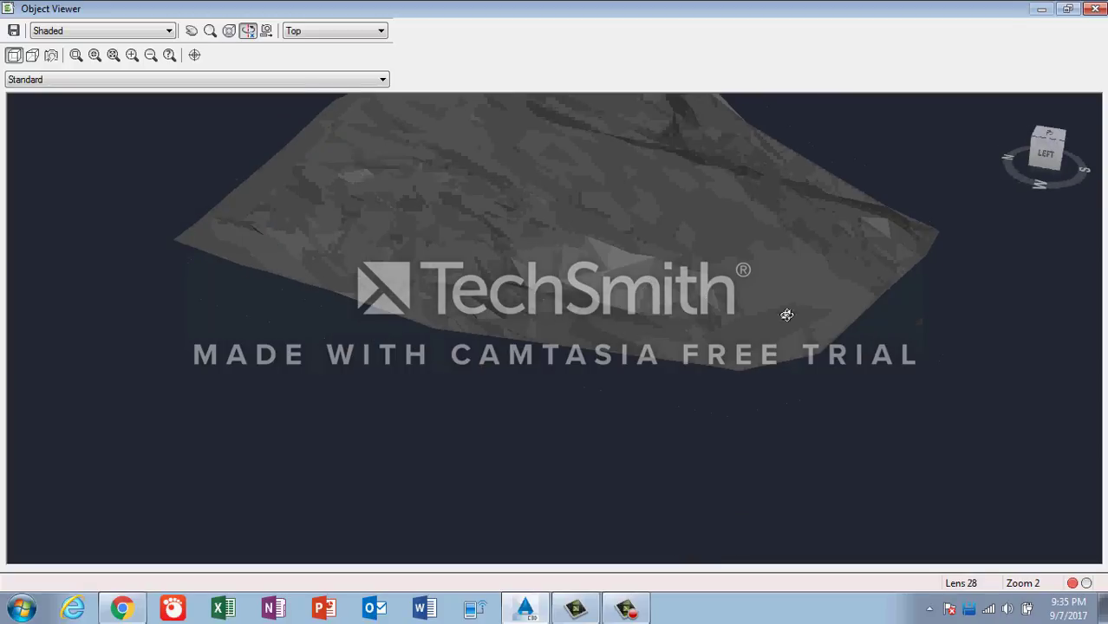
left_click_drag(786, 315, 754, 348)
left_click_drag(672, 339, 623, 392)
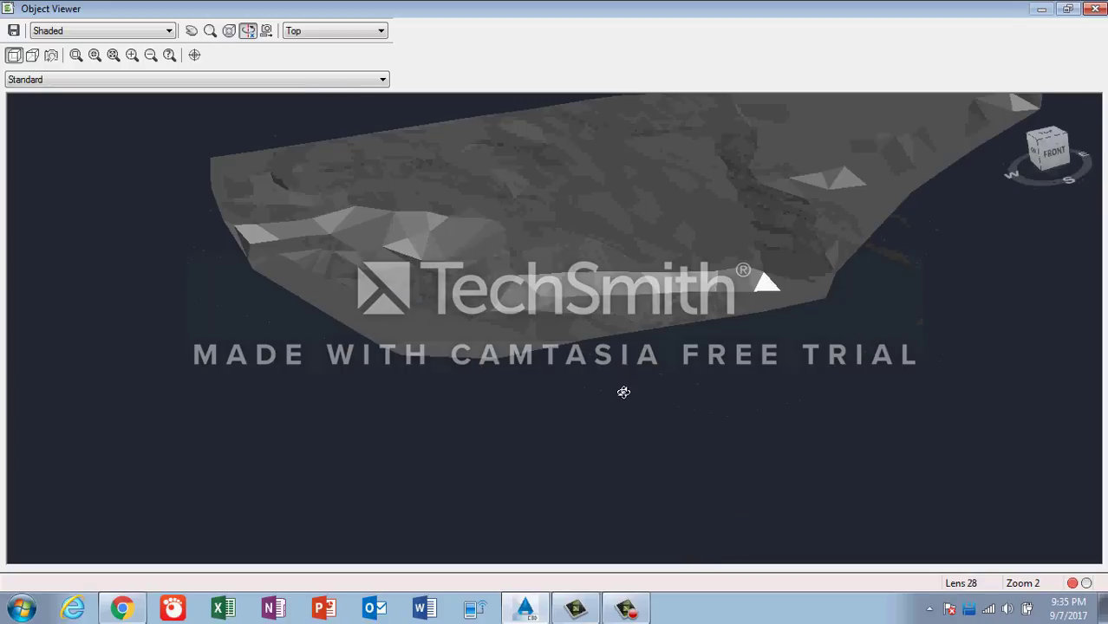
left_click_drag(998, 335, 920, 280)
left_click_drag(836, 324, 795, 319)
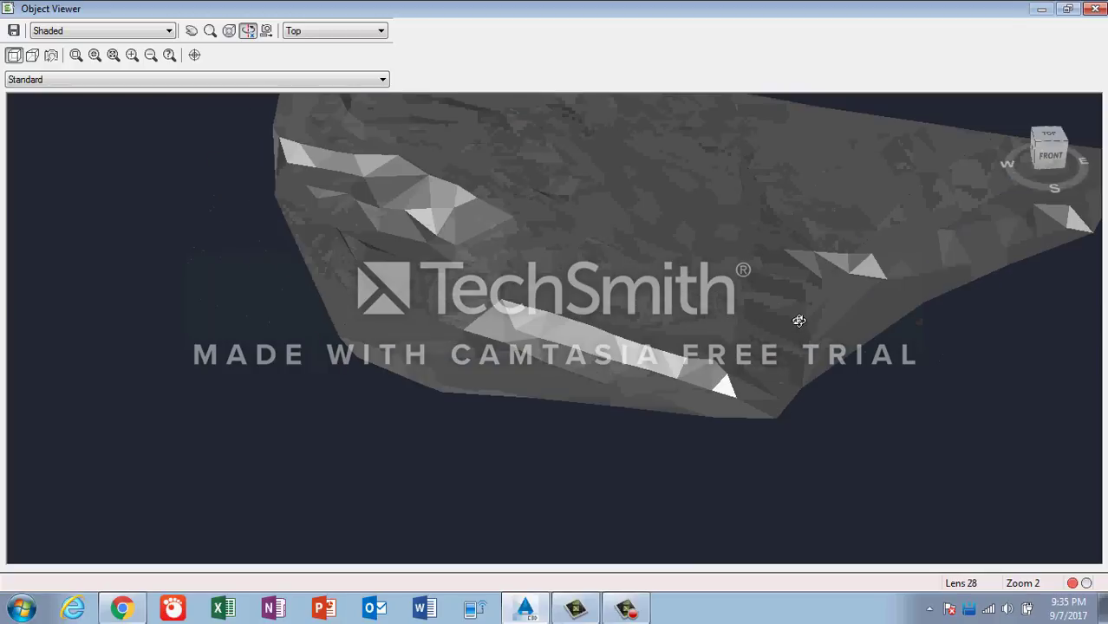
right_click(632, 207)
left_click(651, 218)
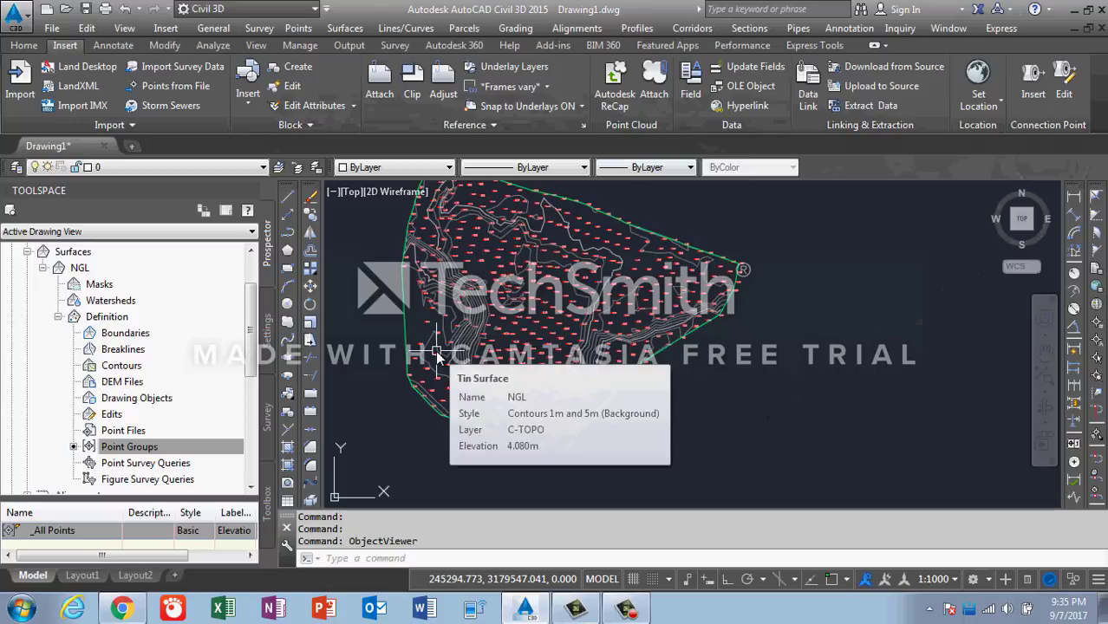
- Collapse NGL and start a REC rectangle with its first corner in the surface's lower middle
left_click(43, 267)
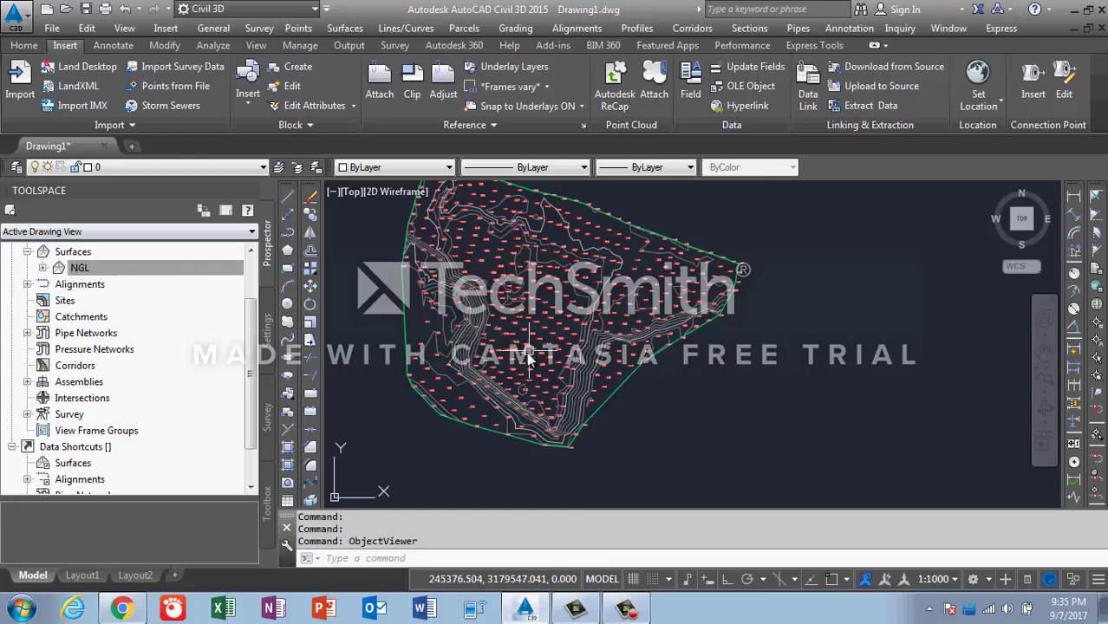
type("RE")
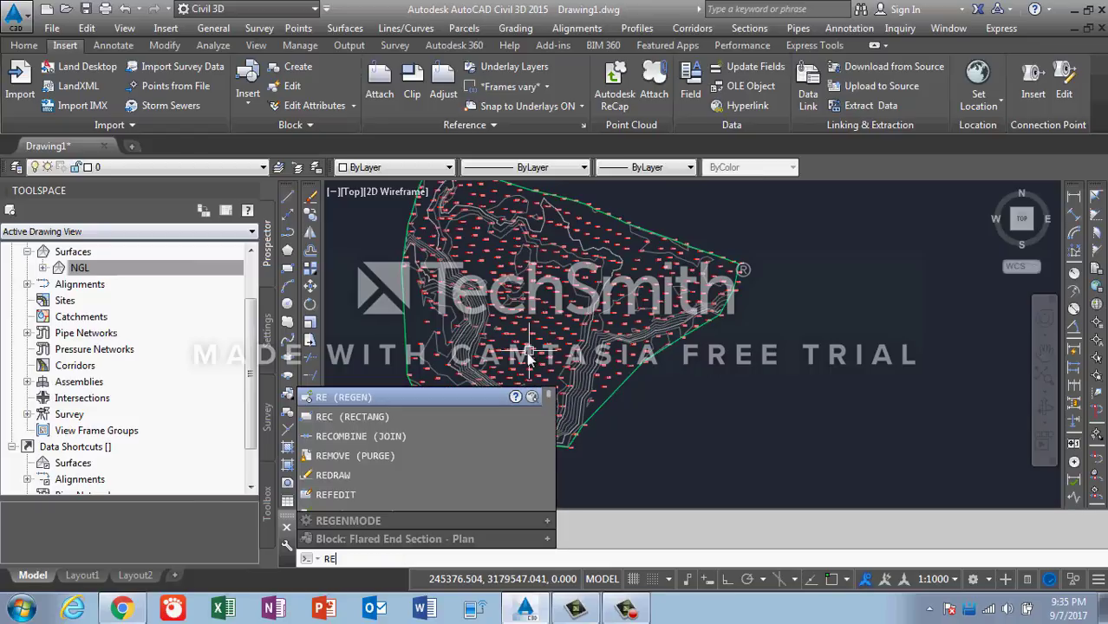
type("C")
key("Return")
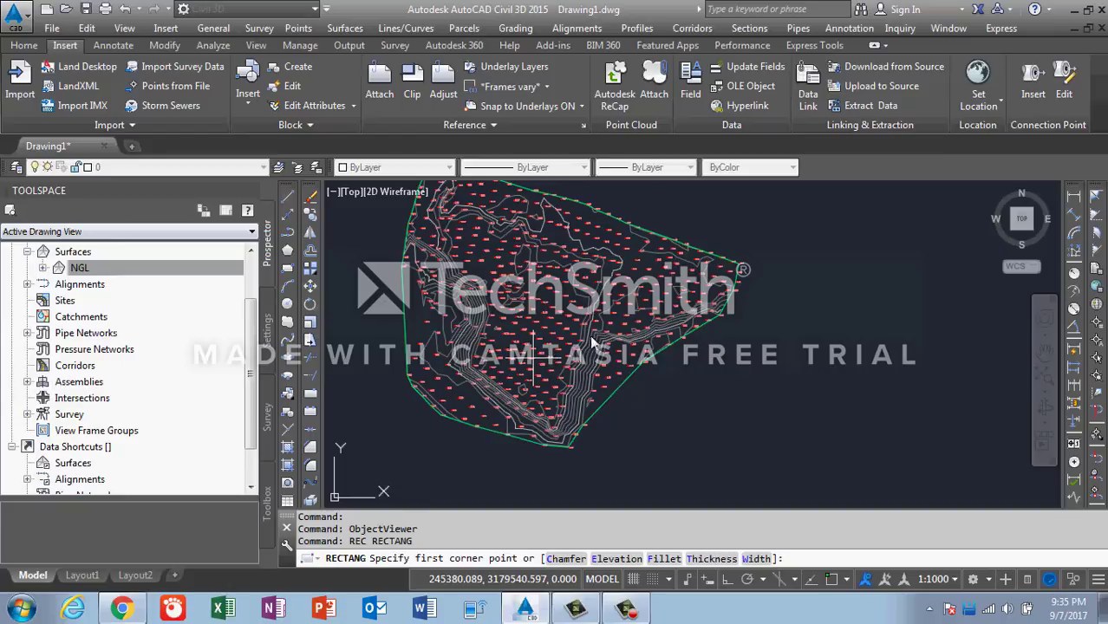
left_click(490, 404)
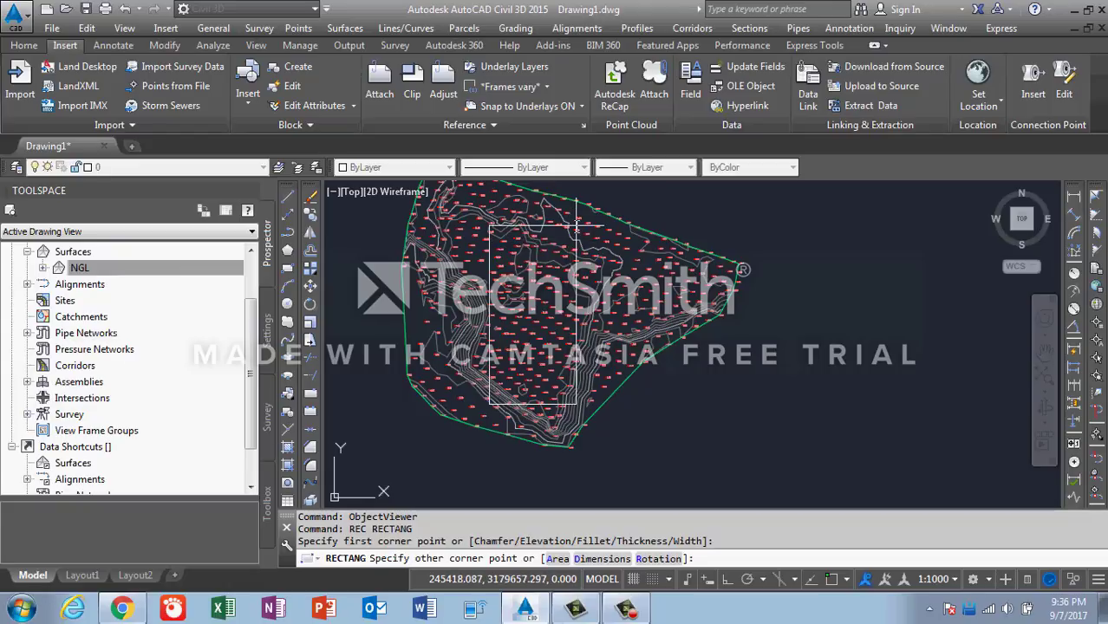
left_click(576, 225)
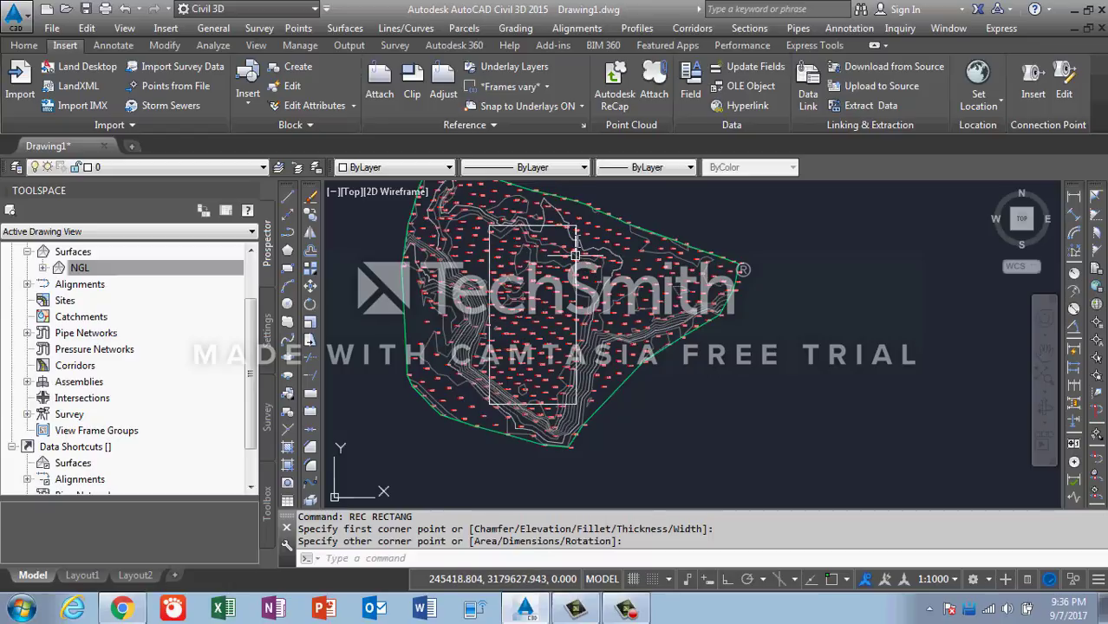
scroll(576, 253, "up", 3)
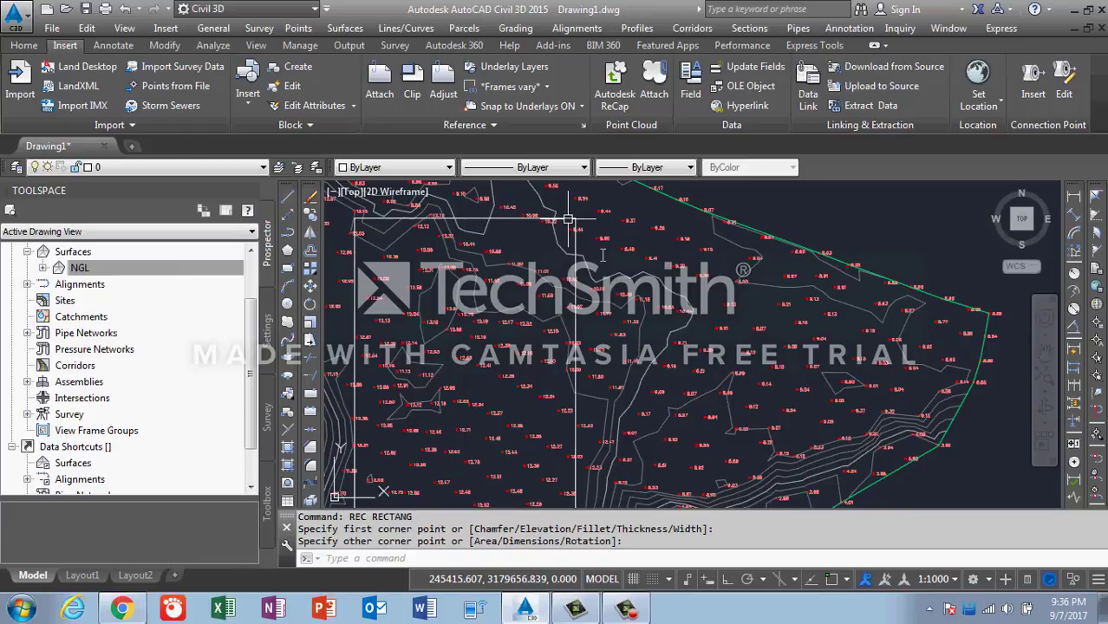
left_click(572, 221)
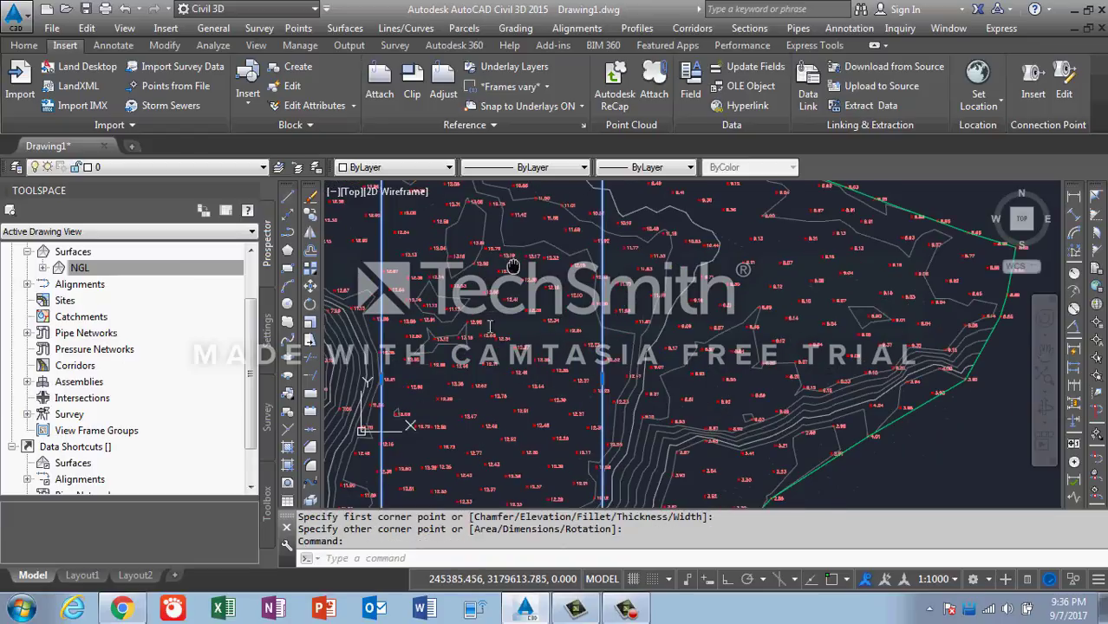
scroll(508, 356, "up", 5)
scroll(509, 355, "down", 4)
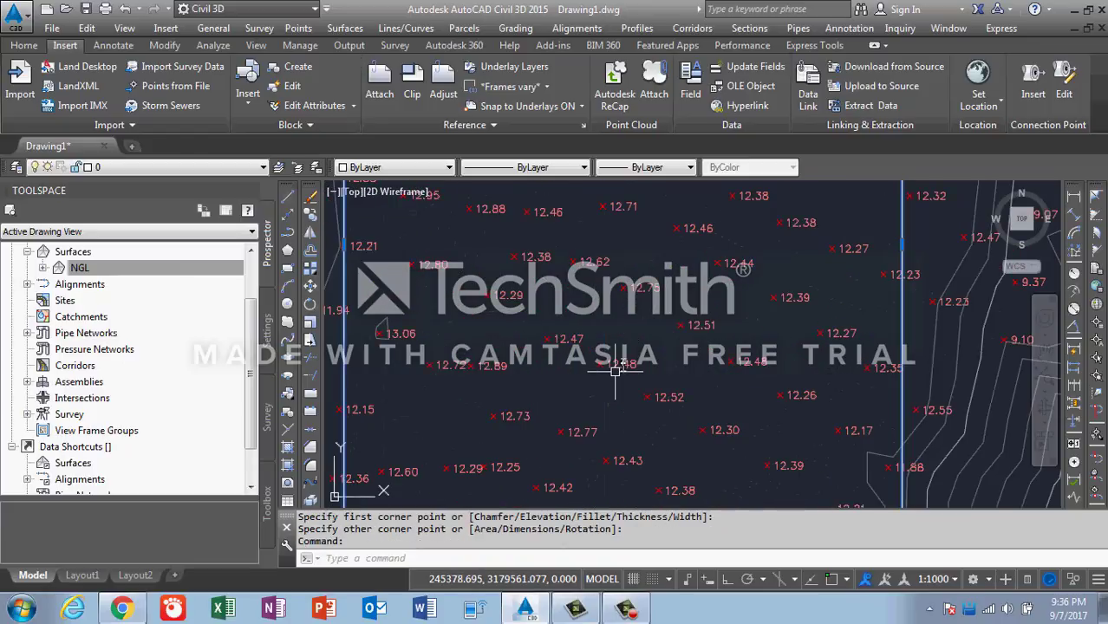
scroll(539, 382, "down", 2)
middle_click_drag(672, 416, 670, 355)
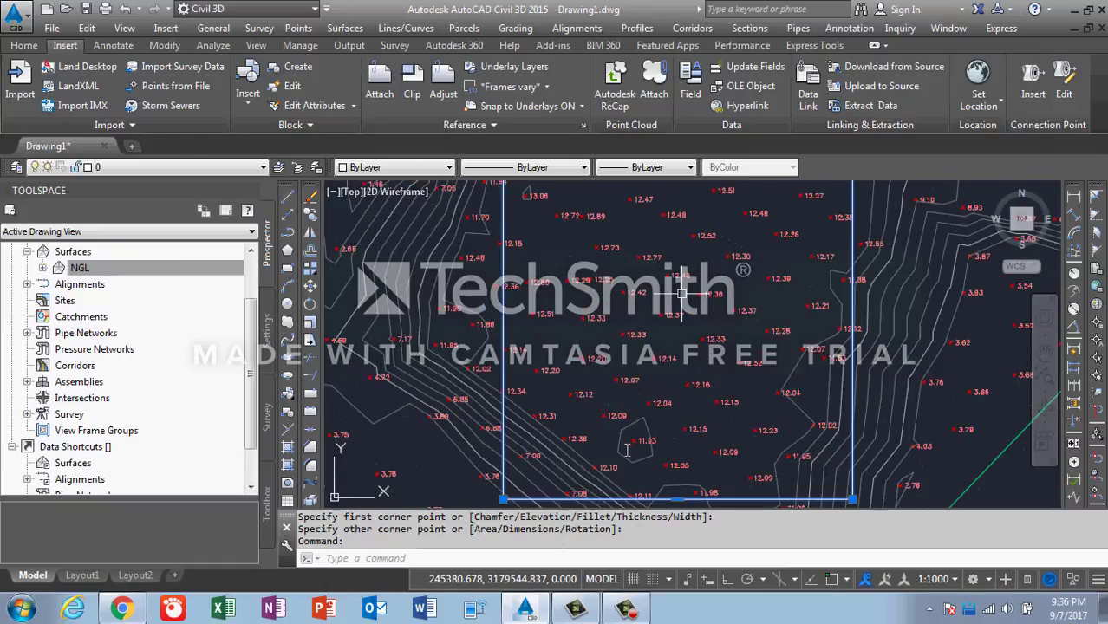
middle_click_drag(598, 451, 624, 317)
scroll(598, 425, "up", 3)
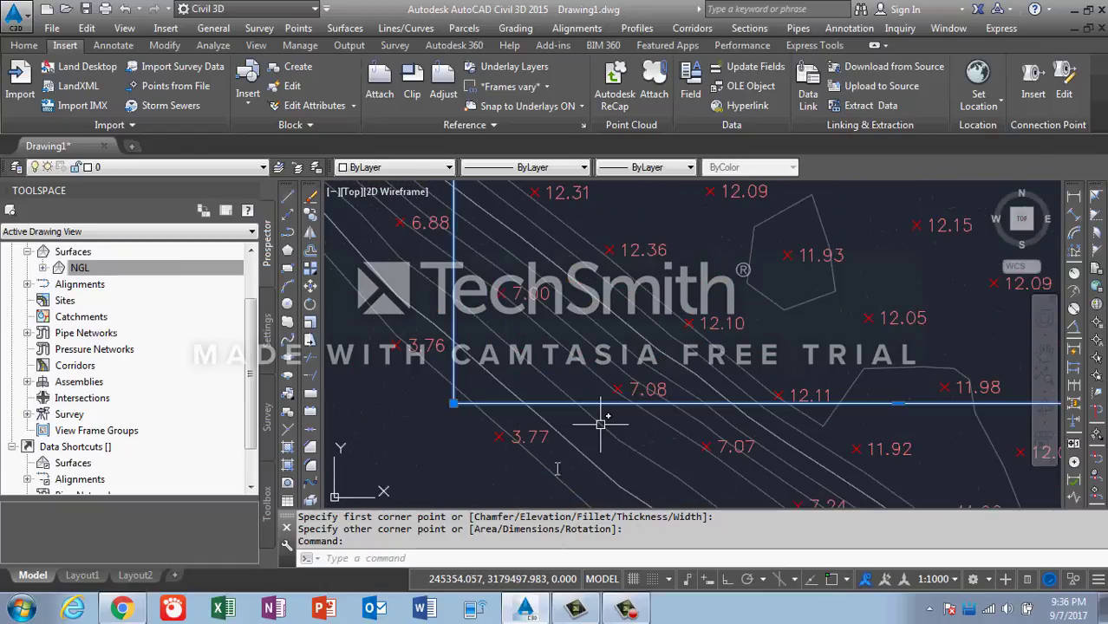
scroll(490, 394, "down", 6)
middle_click_drag(542, 455, 531, 431)
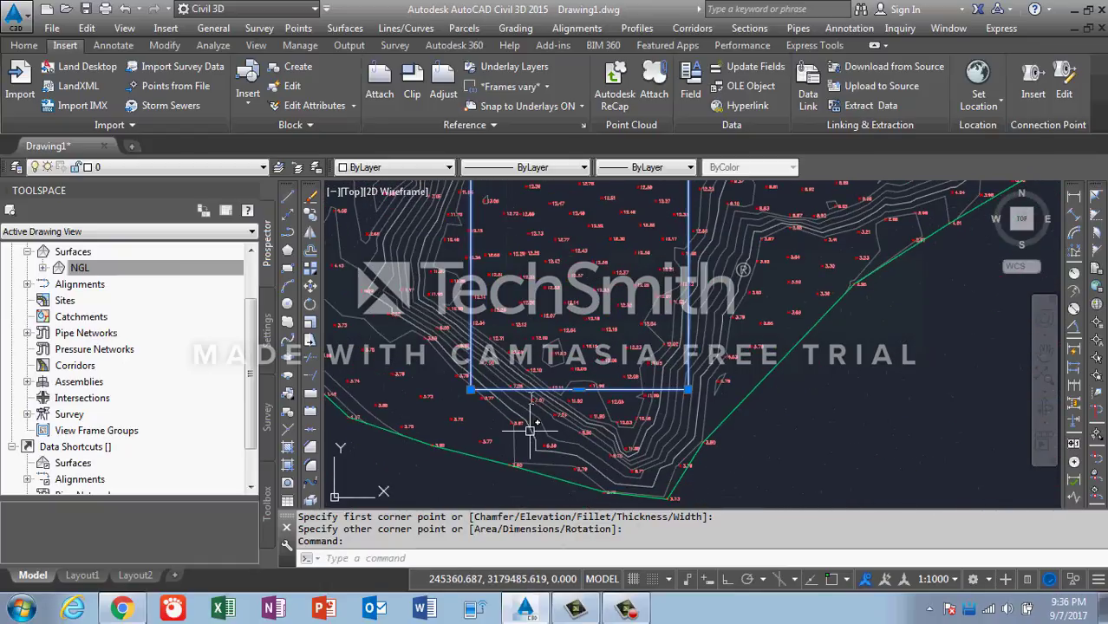
scroll(530, 430, "up", 4)
scroll(533, 378, "down", 3)
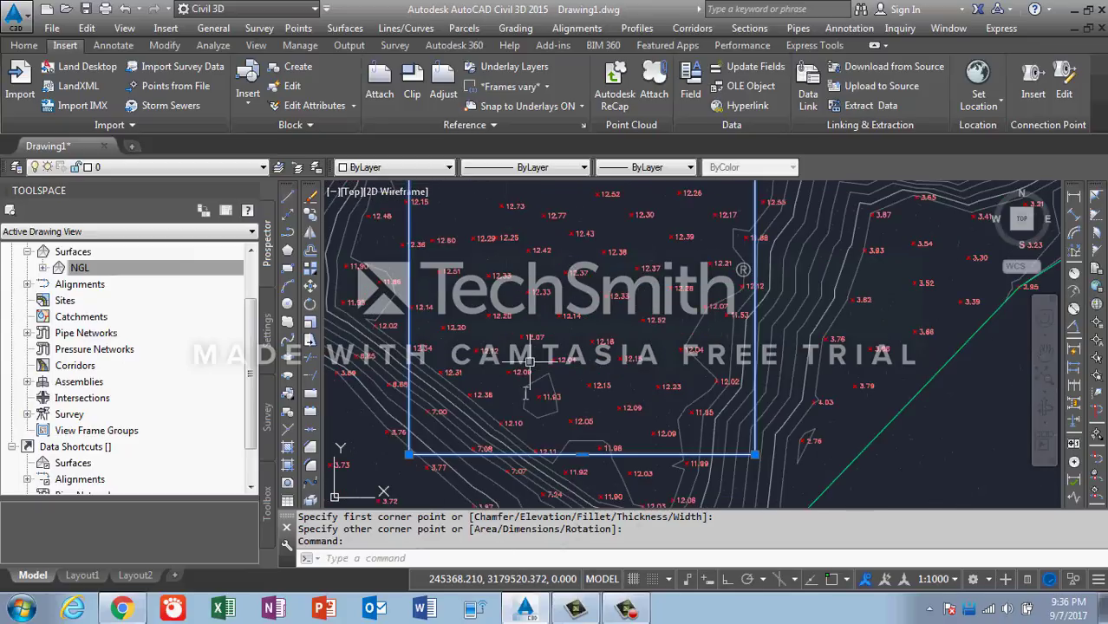
scroll(529, 361, "down", 2)
scroll(585, 380, "down", 2)
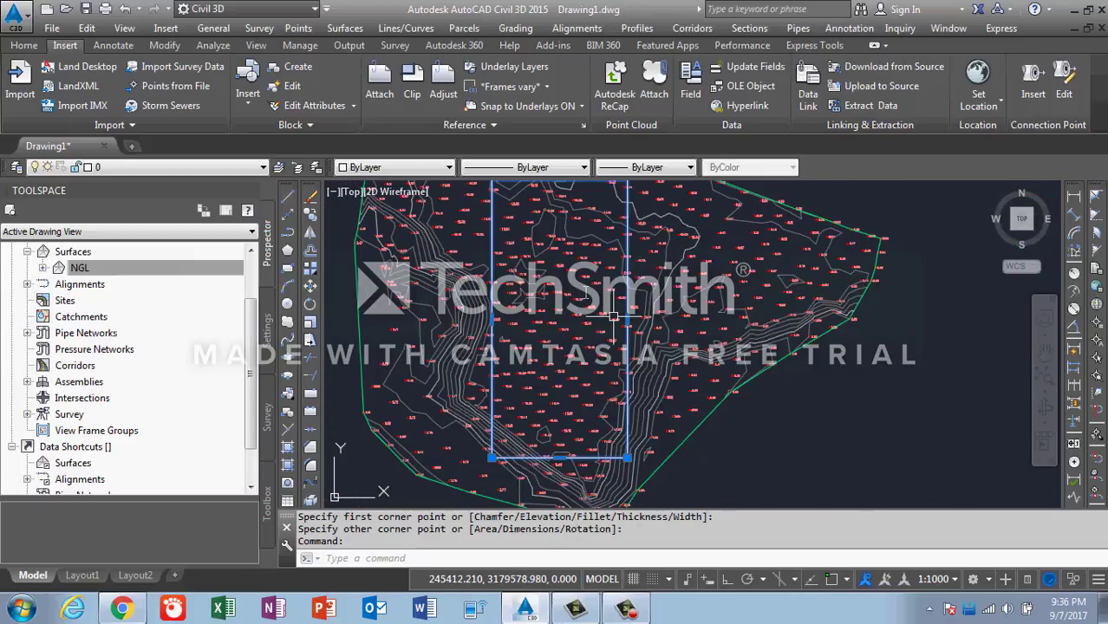
key("Escape")
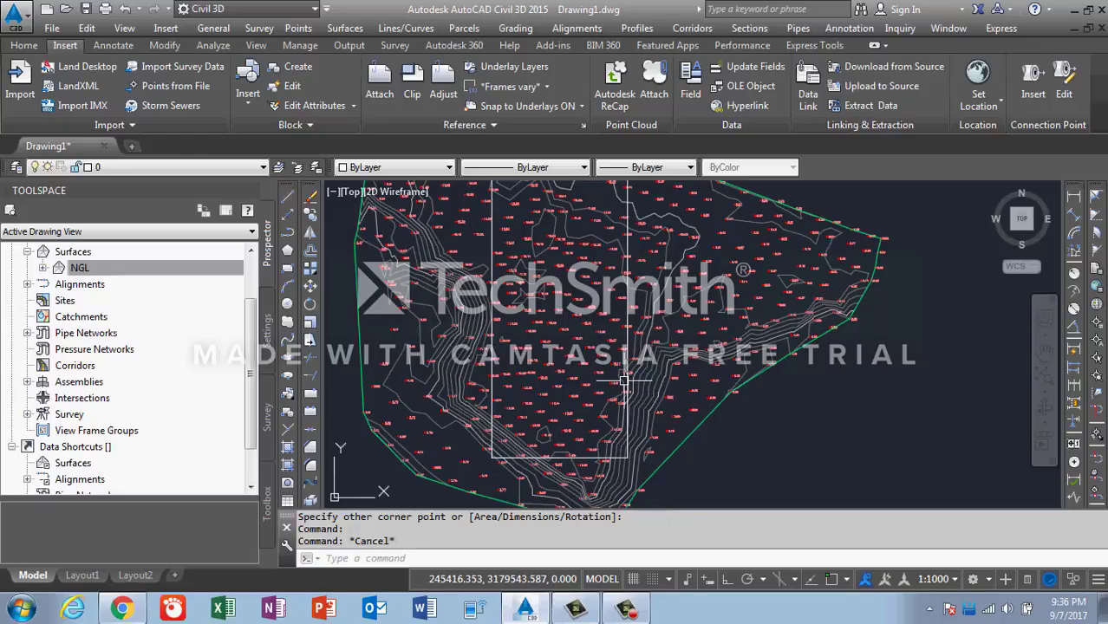
- Set the rectangle boundary polyline's elevation to 2 in Properties
left_click(626, 338)
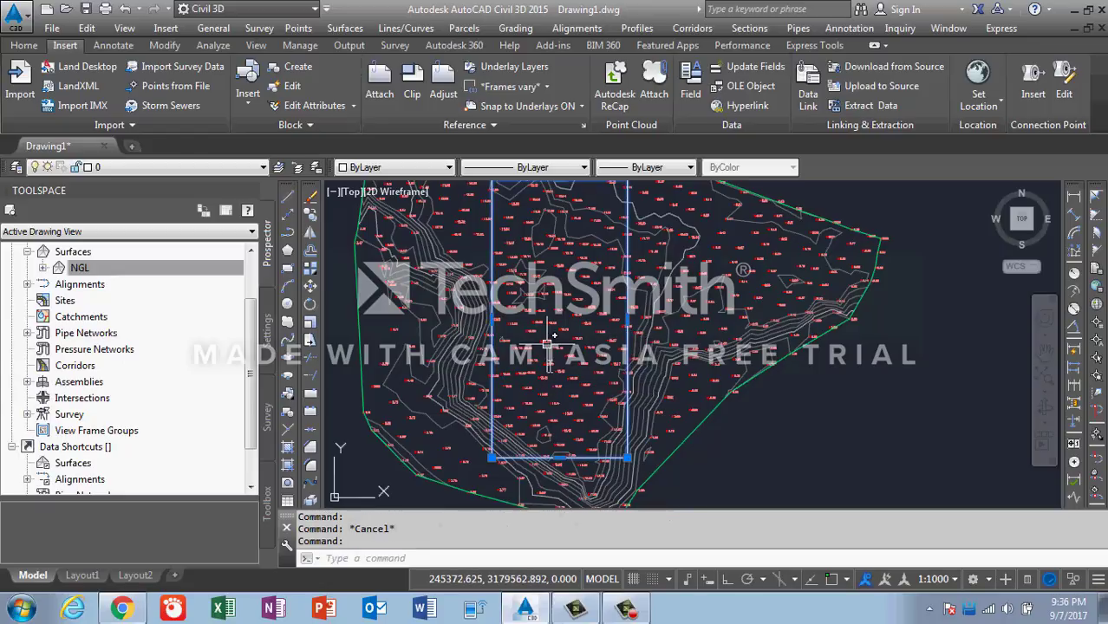
scroll(536, 322, "down", 2)
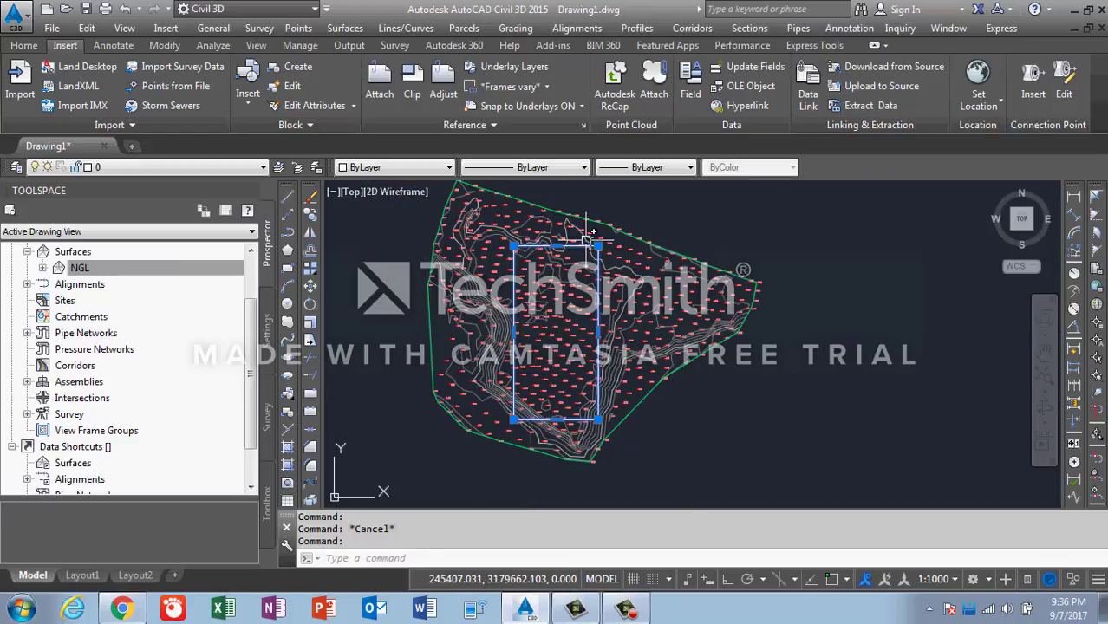
key("ctrl+1")
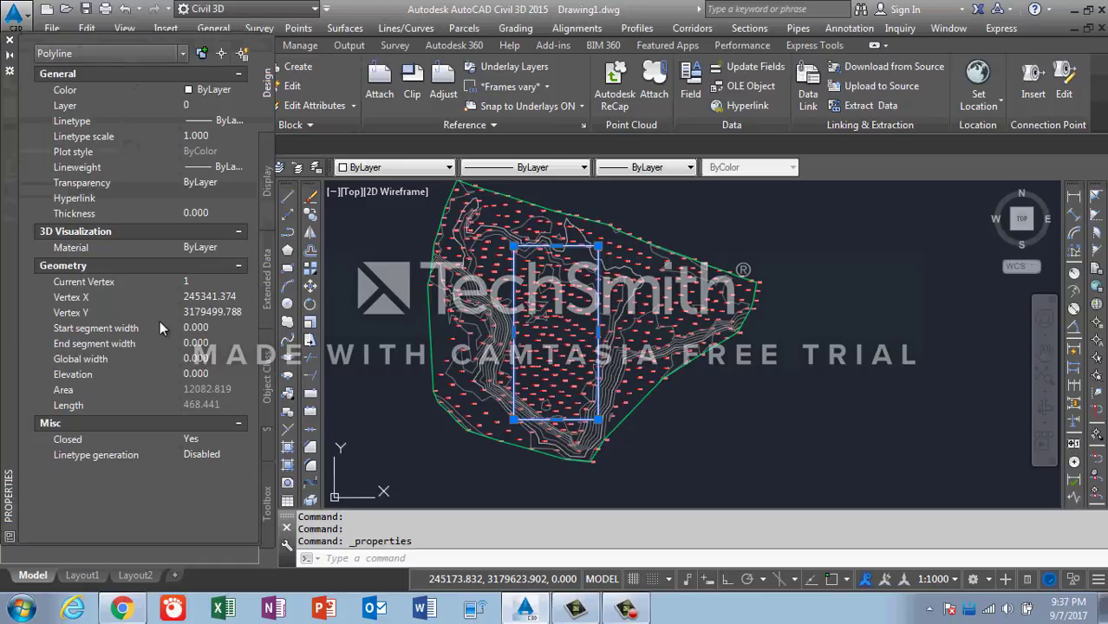
left_click(212, 374)
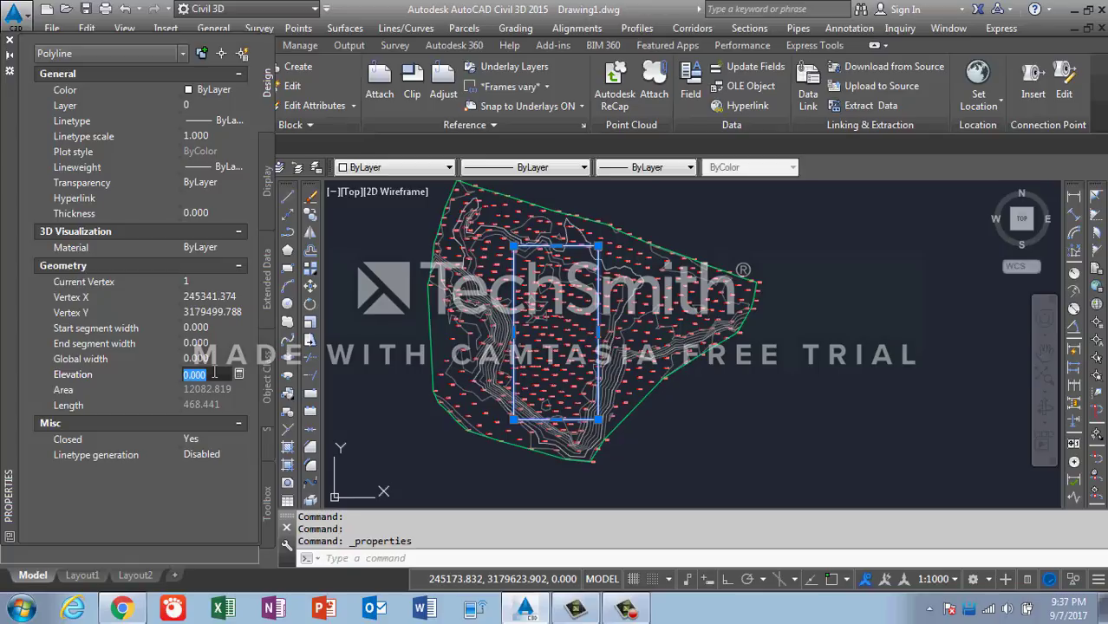
type("2")
key("Return")
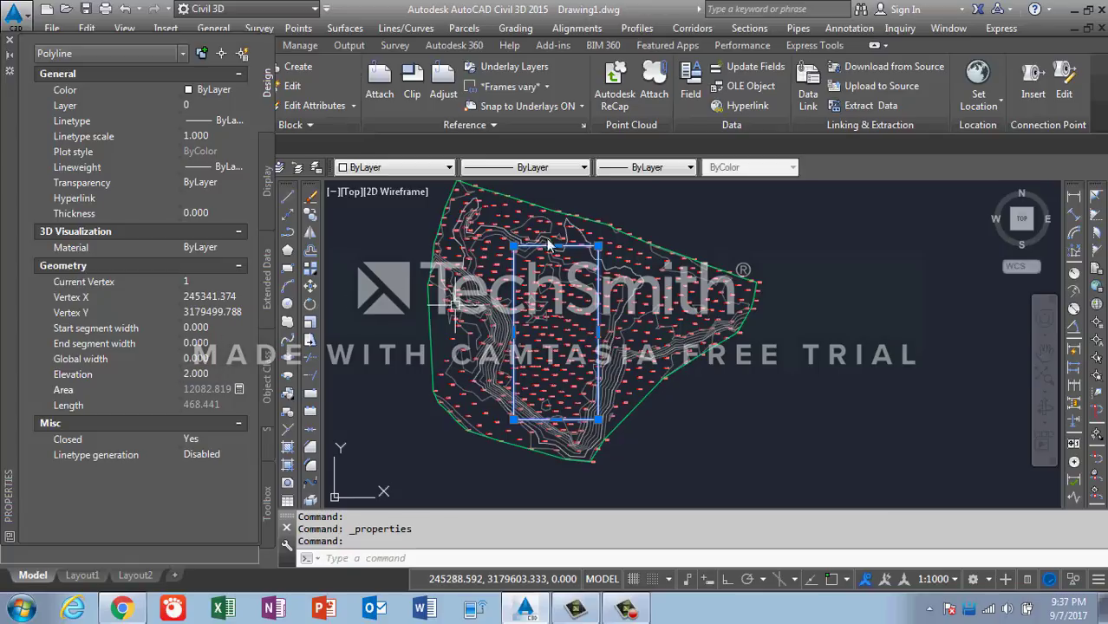
key("Escape")
key("Escape")
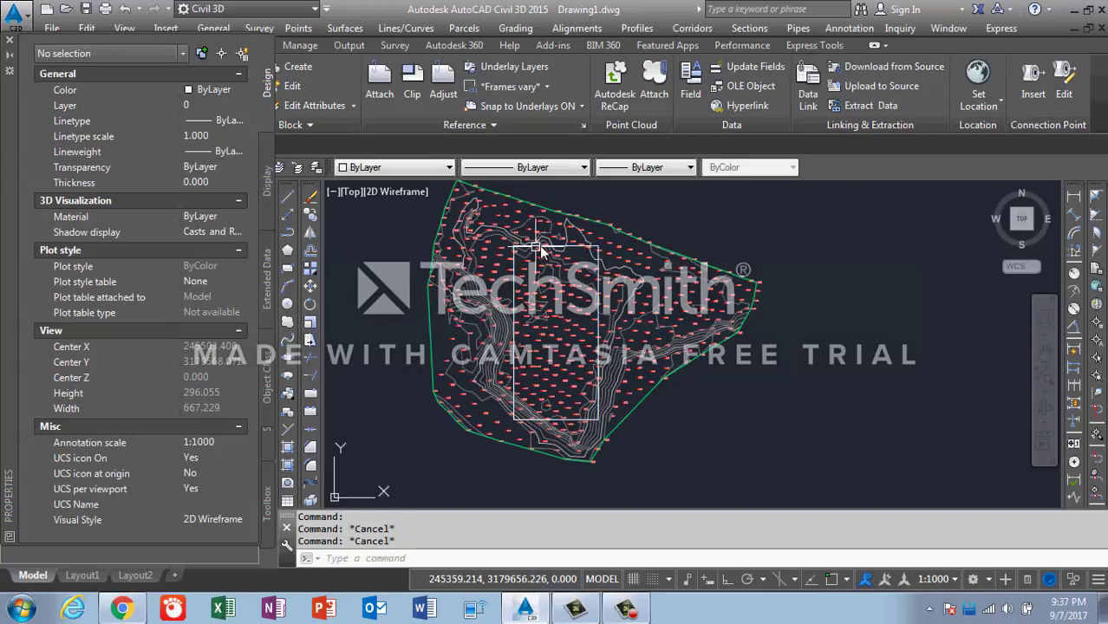
- Reselect the rectangle to check it, then zoom to view the whole NGL surface
left_click(548, 249)
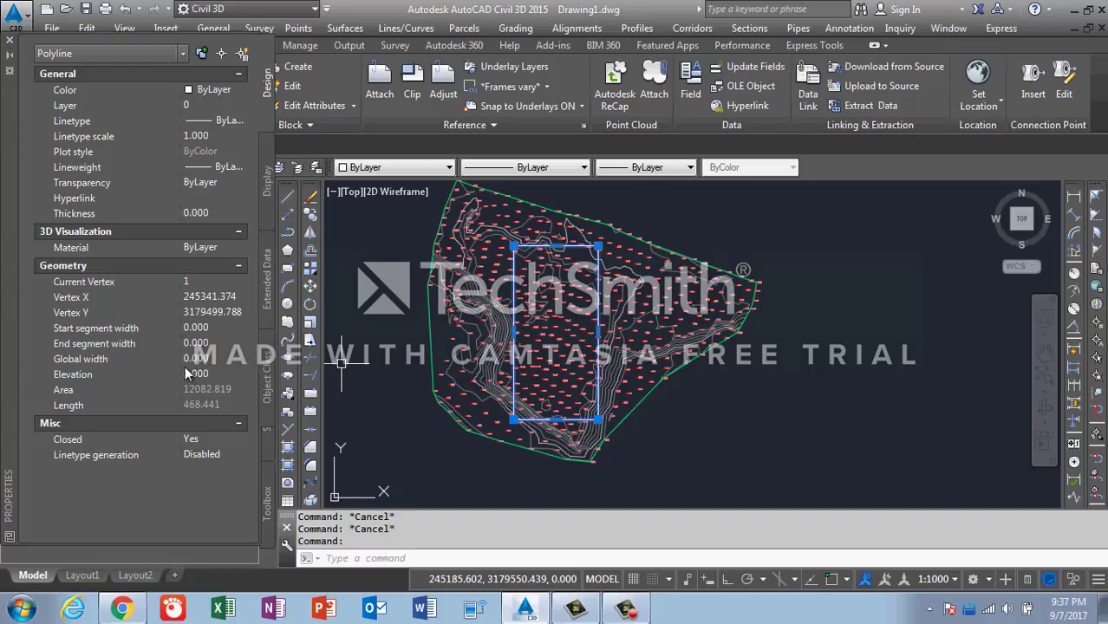
key("Escape")
scroll(609, 325, "up", 10)
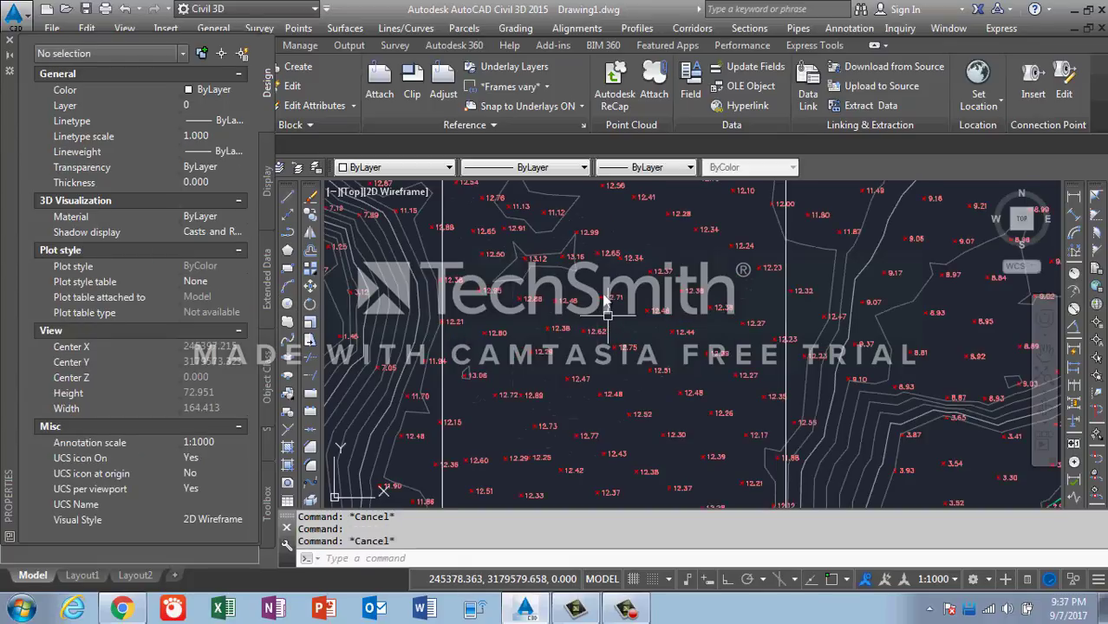
scroll(594, 342, "up", 6)
scroll(582, 357, "down", 4)
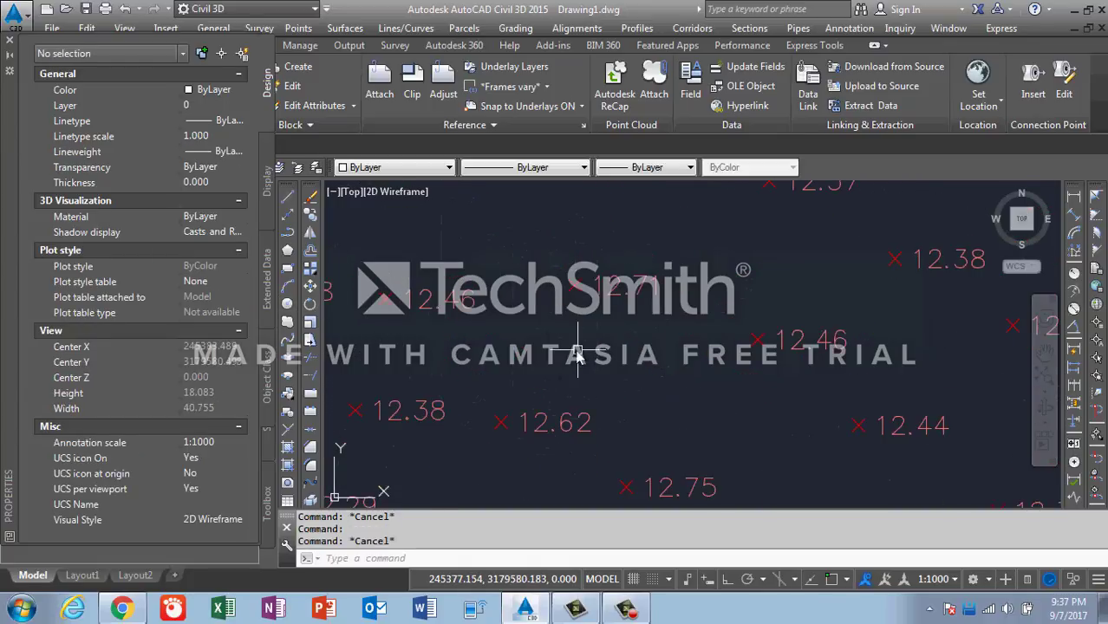
scroll(577, 355, "down", 4)
scroll(578, 358, "down", 2)
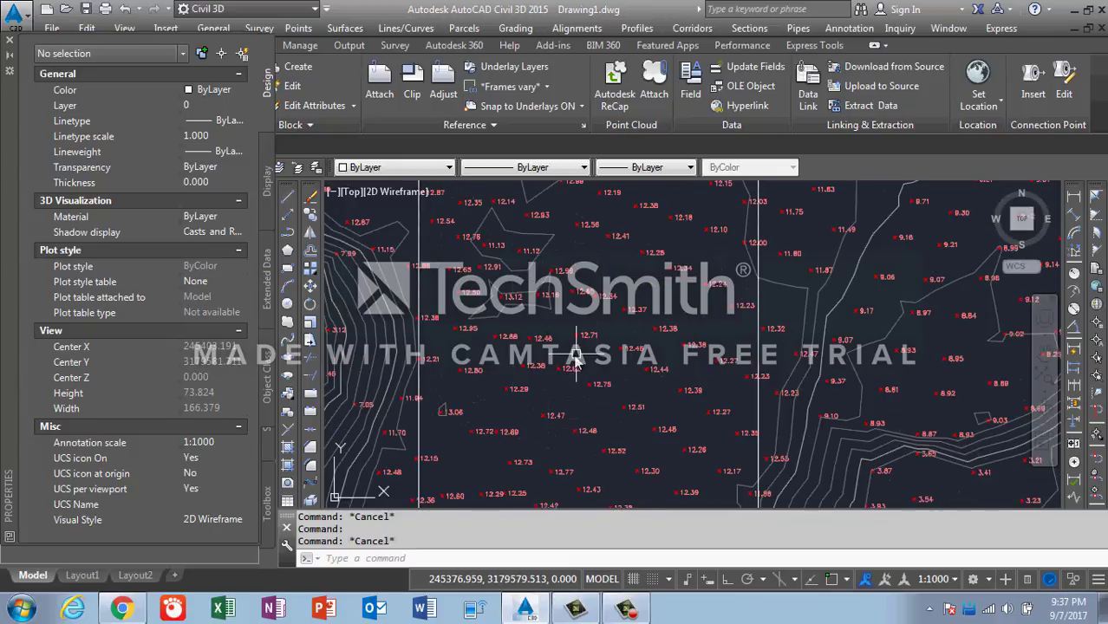
scroll(607, 342, "down", 2)
scroll(612, 338, "down", 2)
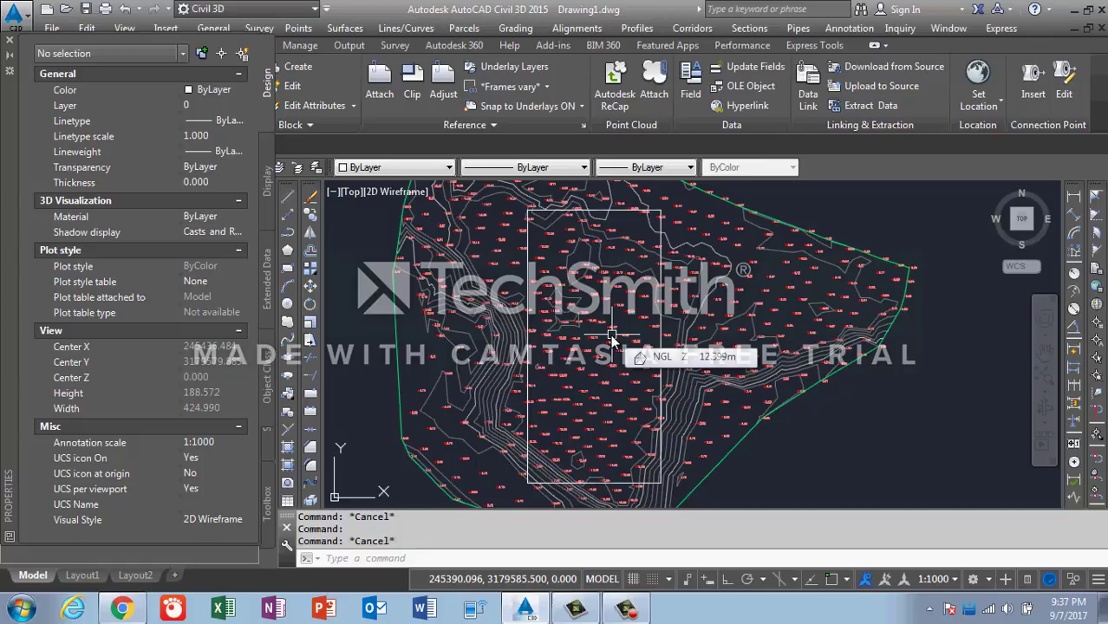
- Offset the rectangle 10 units outward with O and select the new outer rectangle
type("o")
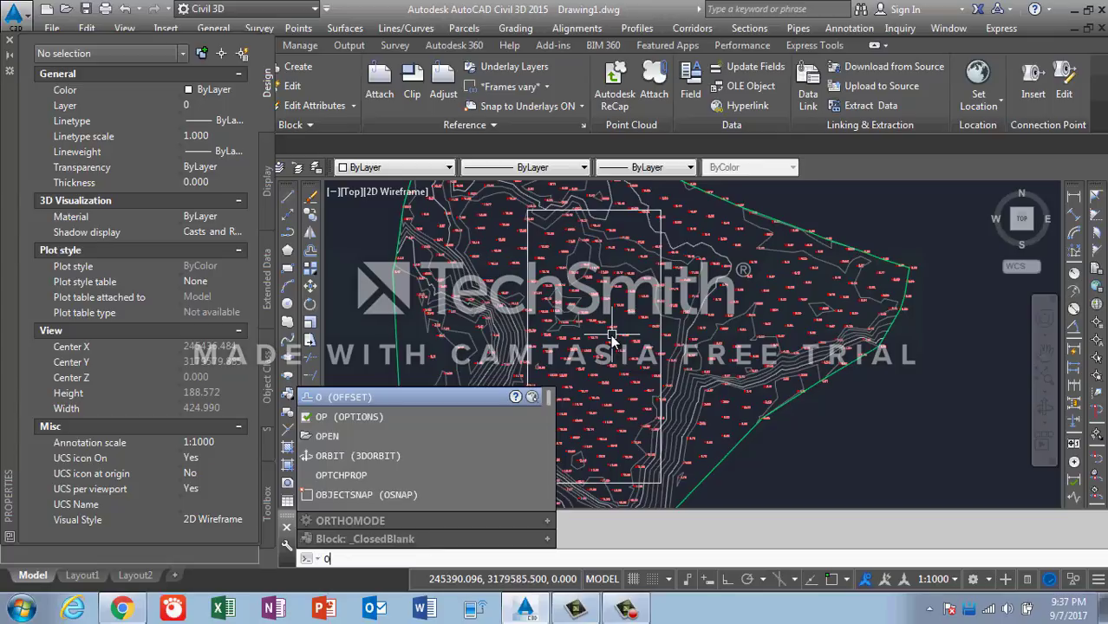
key("Return")
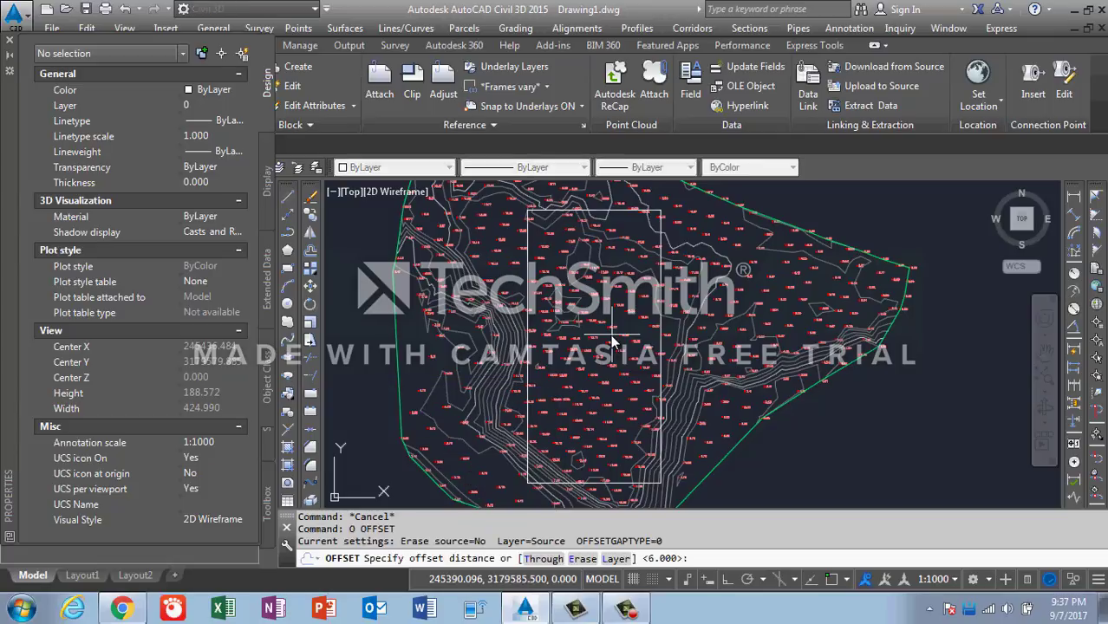
type("10")
key("Return")
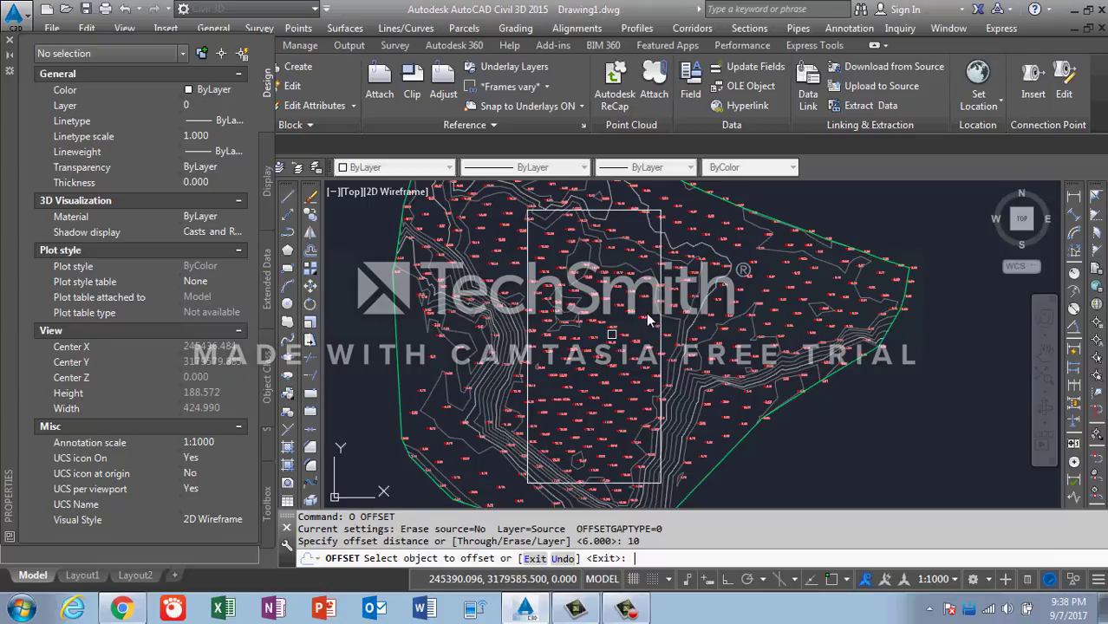
left_click(655, 317)
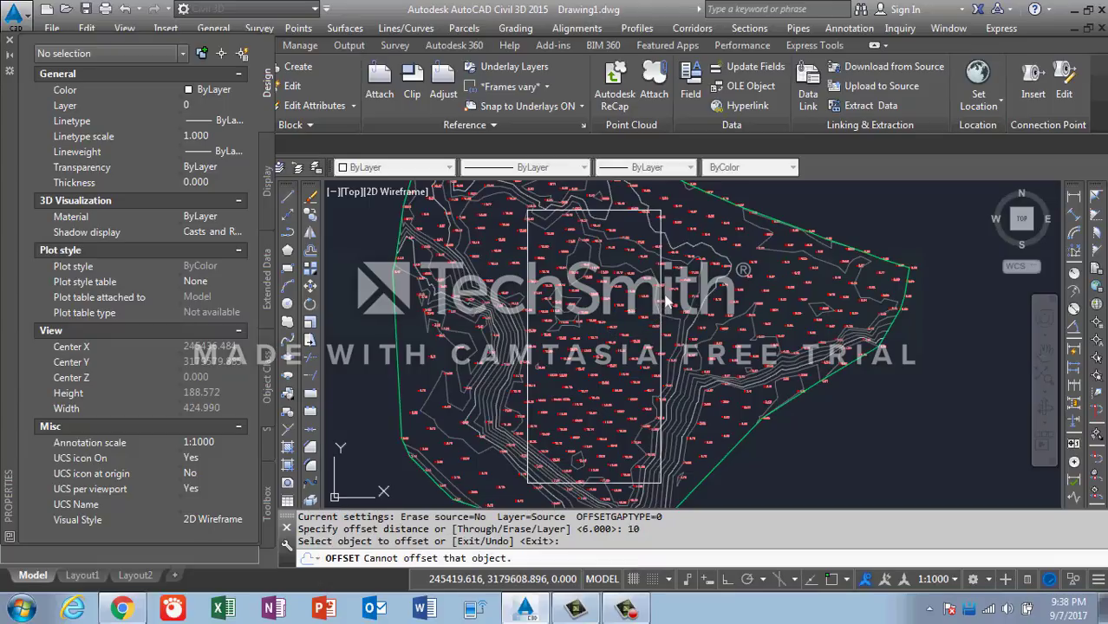
left_click(662, 301)
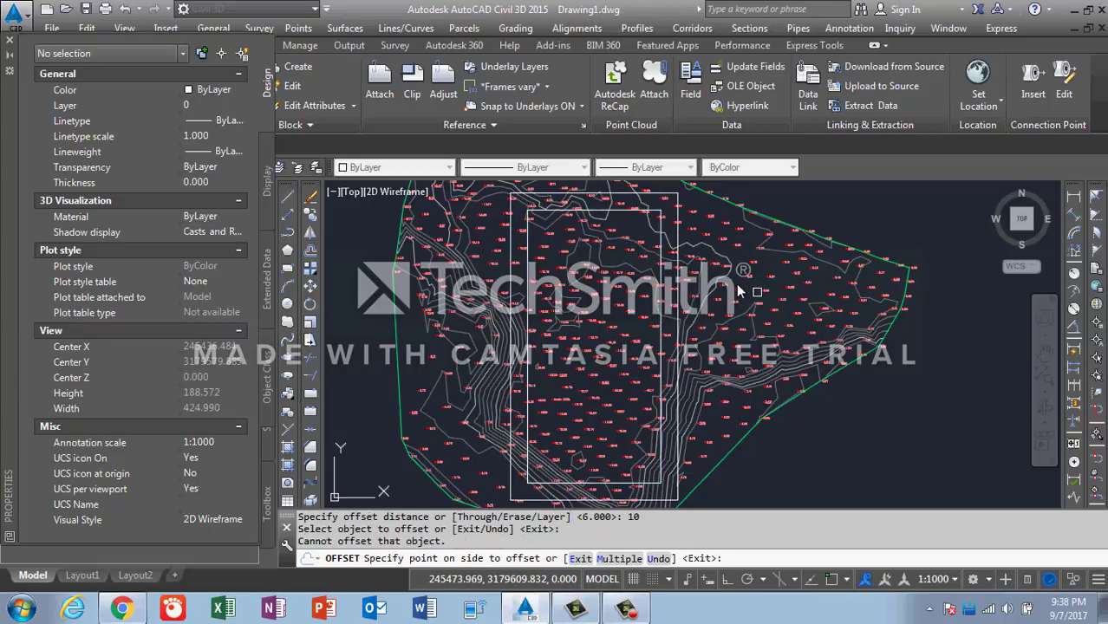
left_click(738, 286)
left_click(841, 224)
key("Return")
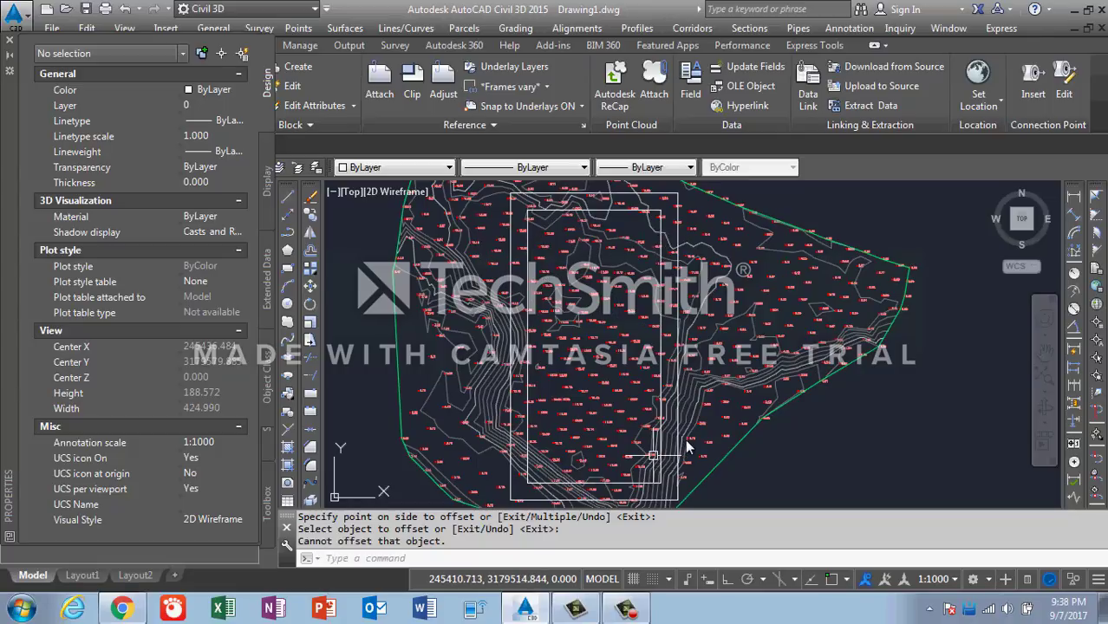
key("Return")
left_click(577, 195)
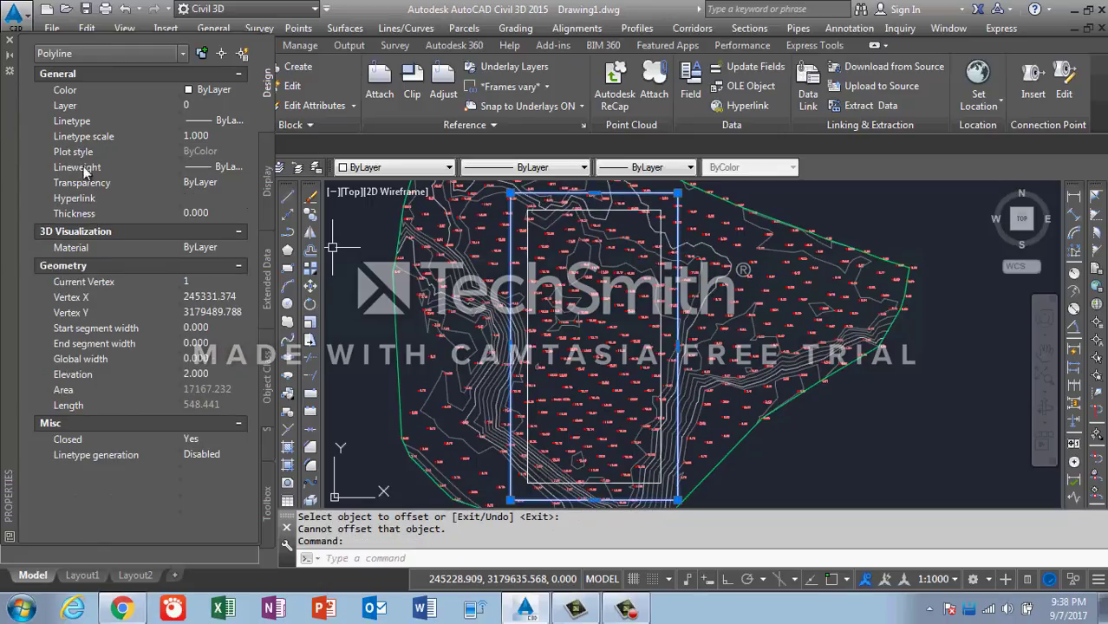
- Give the outer rectangle a global width of 12, then dock the layer controls above the drawing
left_click(214, 359)
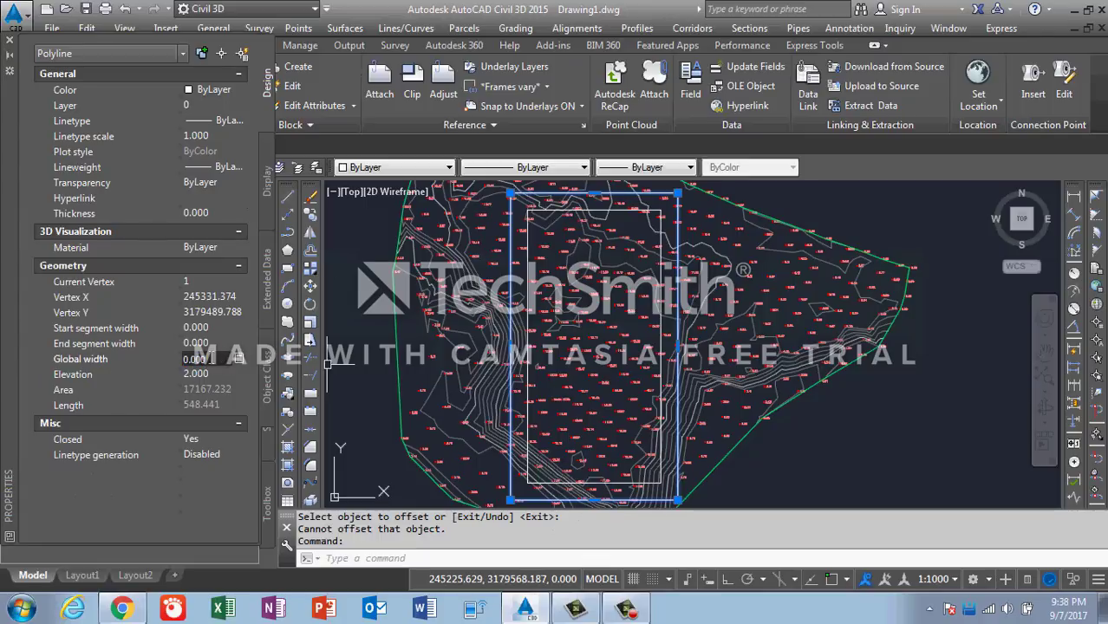
left_click(143, 361)
type("12")
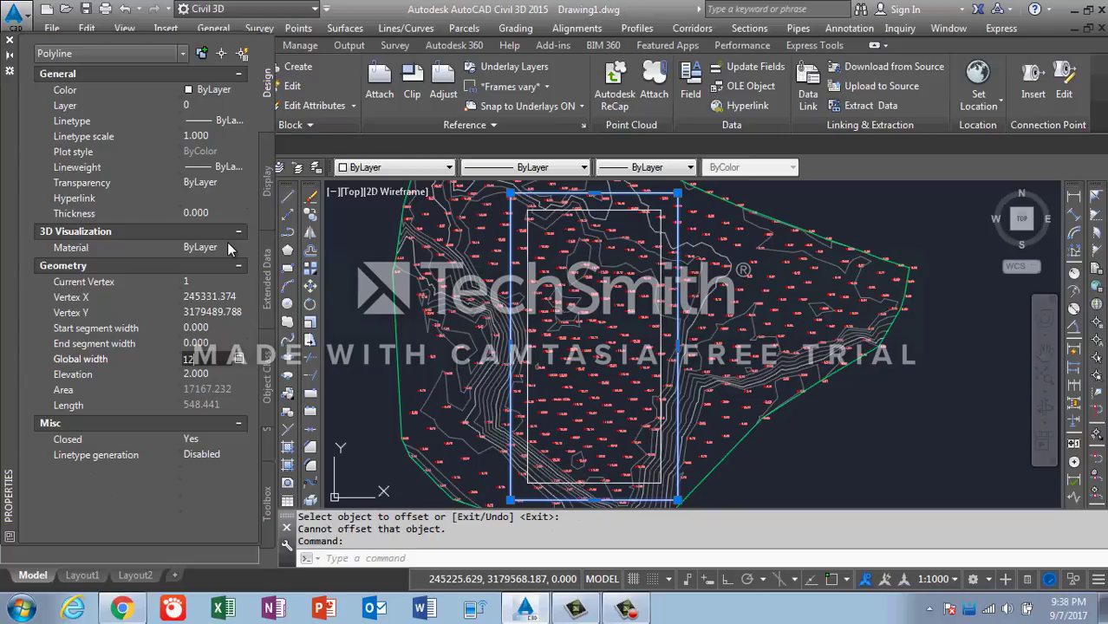
key("Tab")
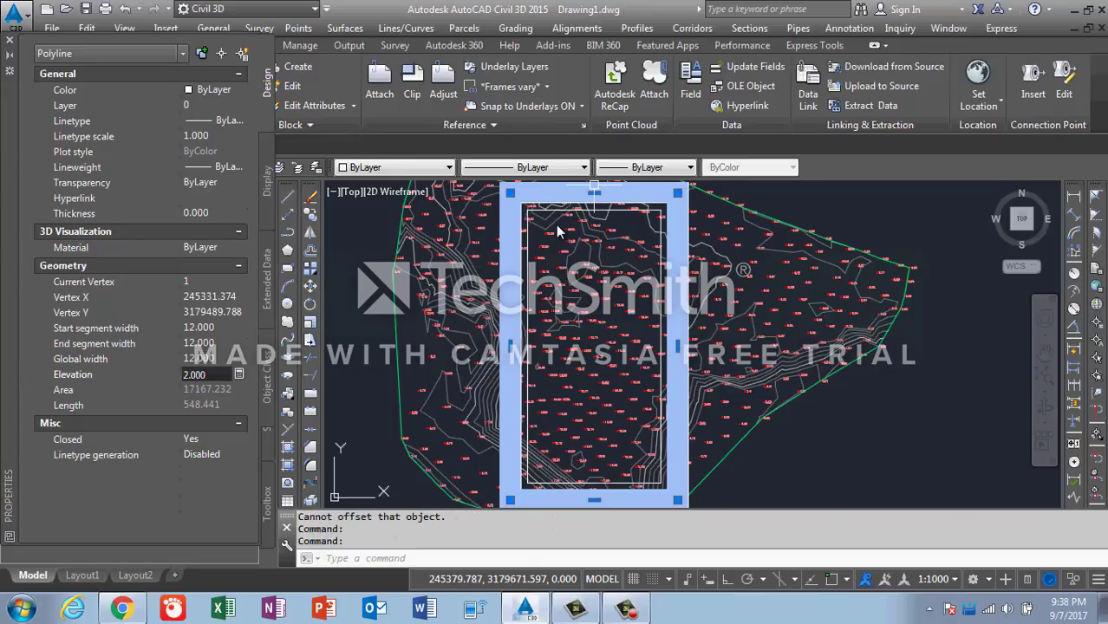
key("Escape")
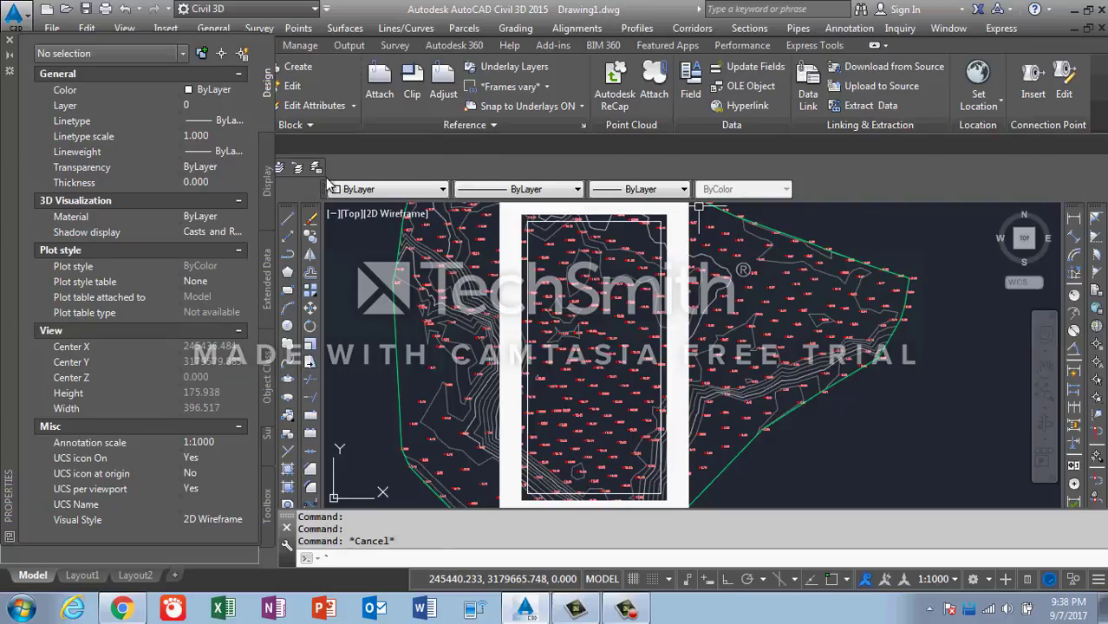
mouse_move(328, 190)
left_mouse_down()
mouse_move(340, 170)
mouse_move(335, 182)
left_mouse_up()
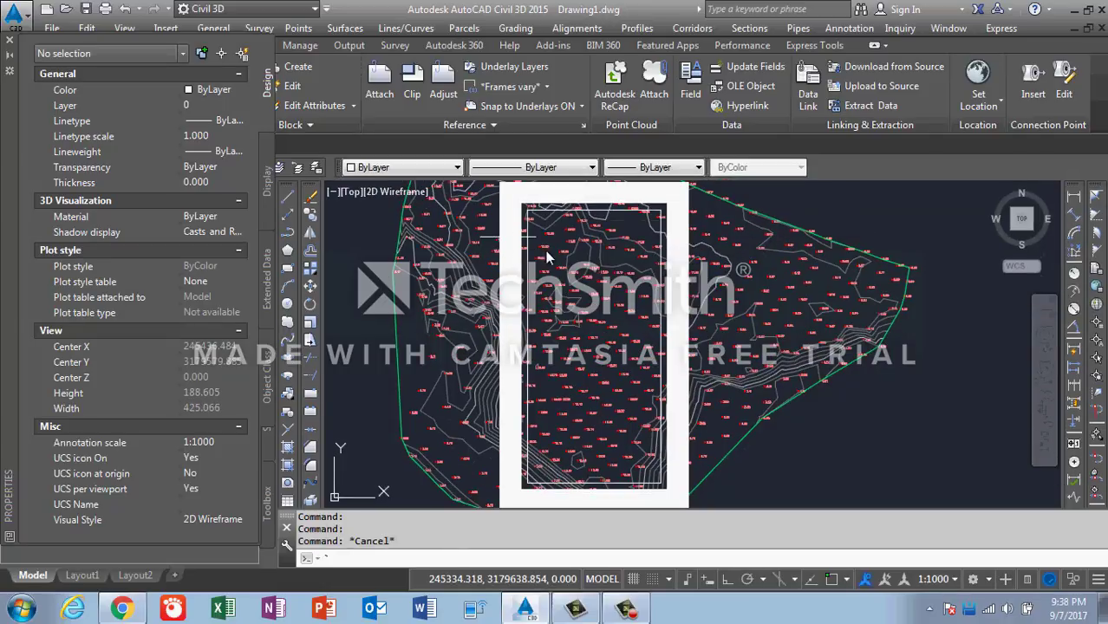
key("Escape")
scroll(586, 276, "up", 4)
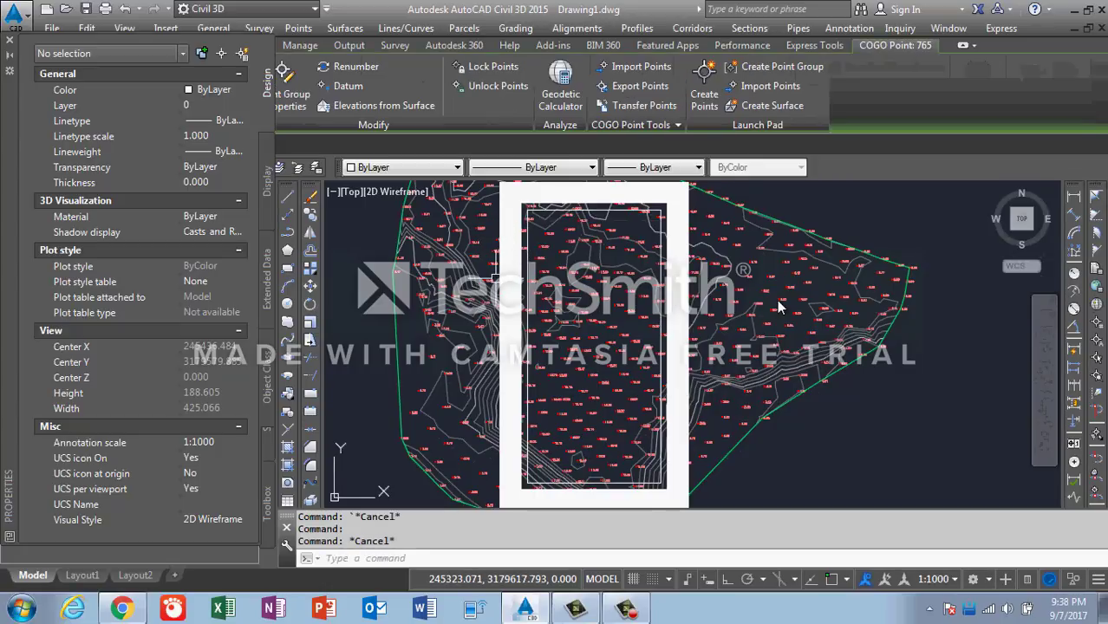
- Set the outline polyline's global width to 0 and elevation to 12, then close Properties
left_click(806, 324)
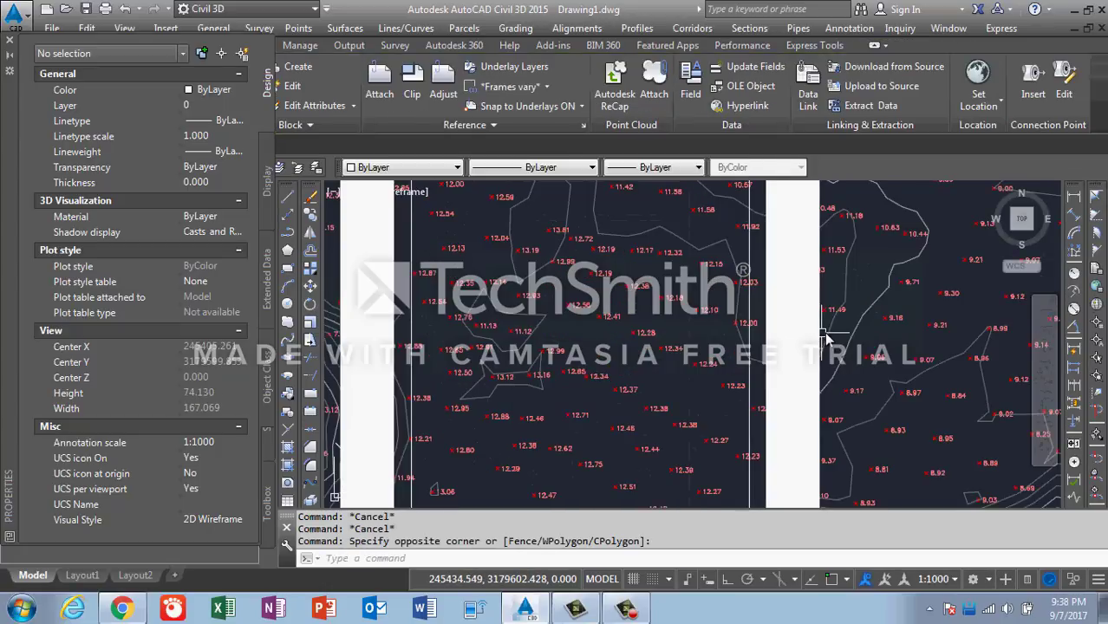
left_click(329, 338)
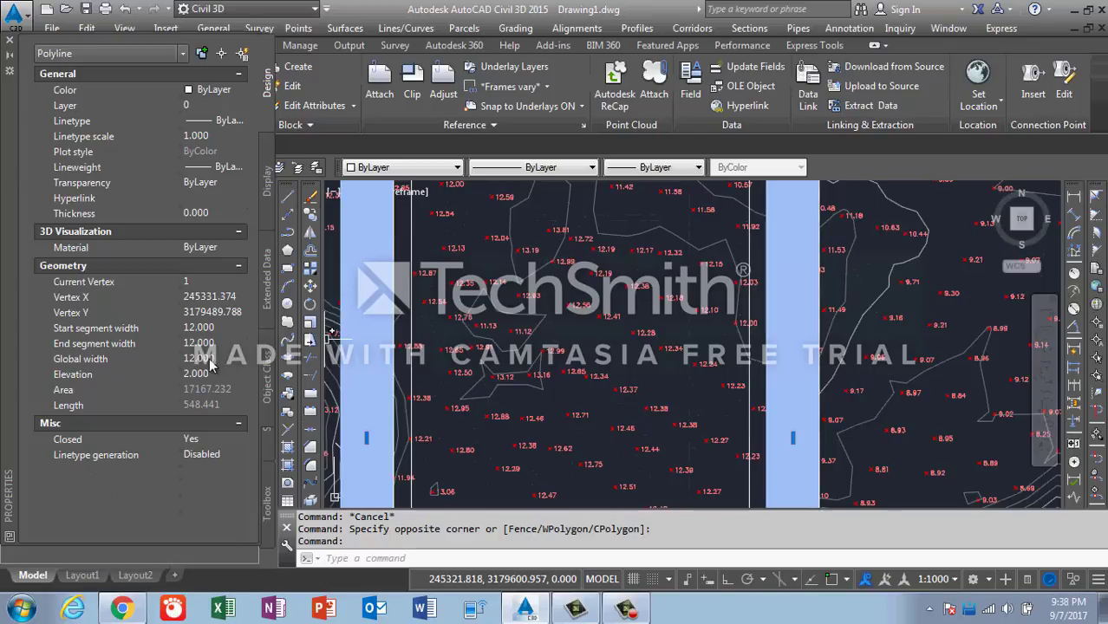
left_click(215, 328)
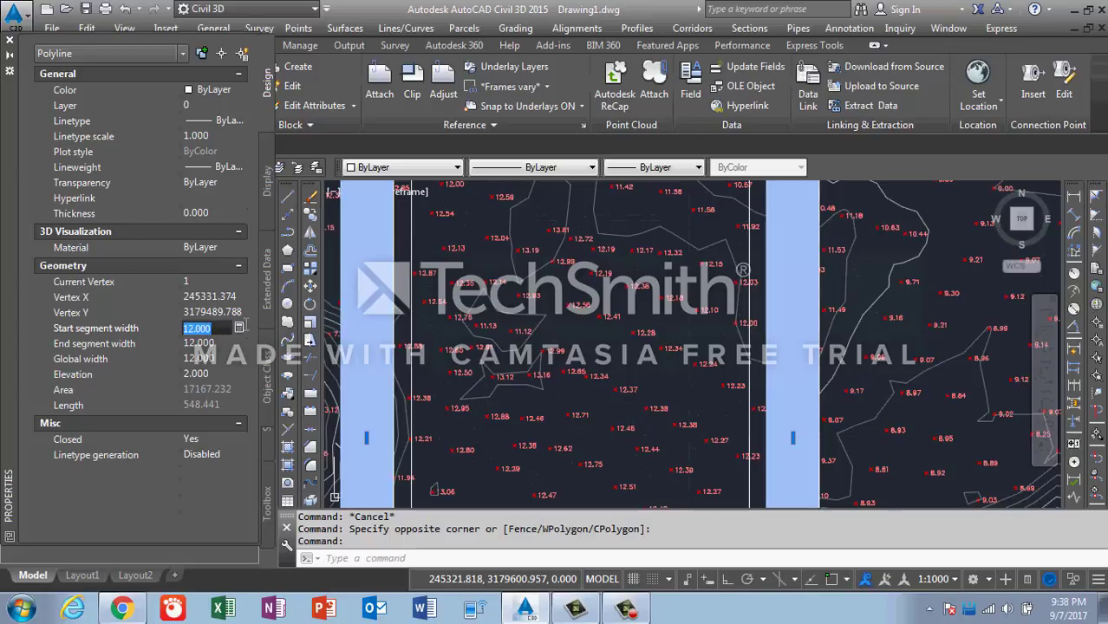
type("0")
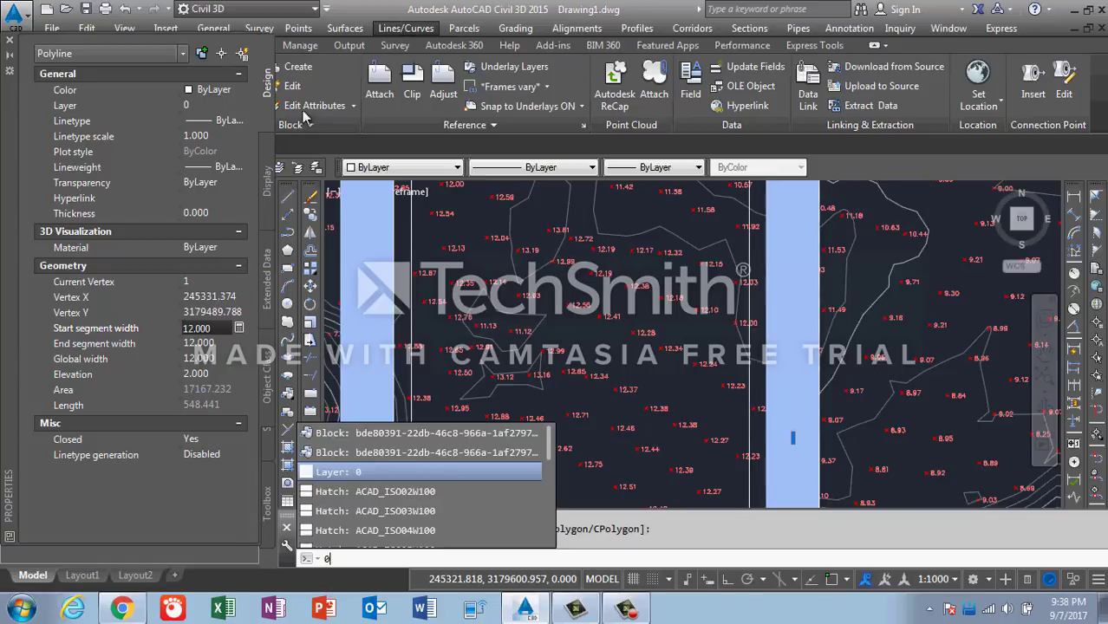
left_click(228, 360)
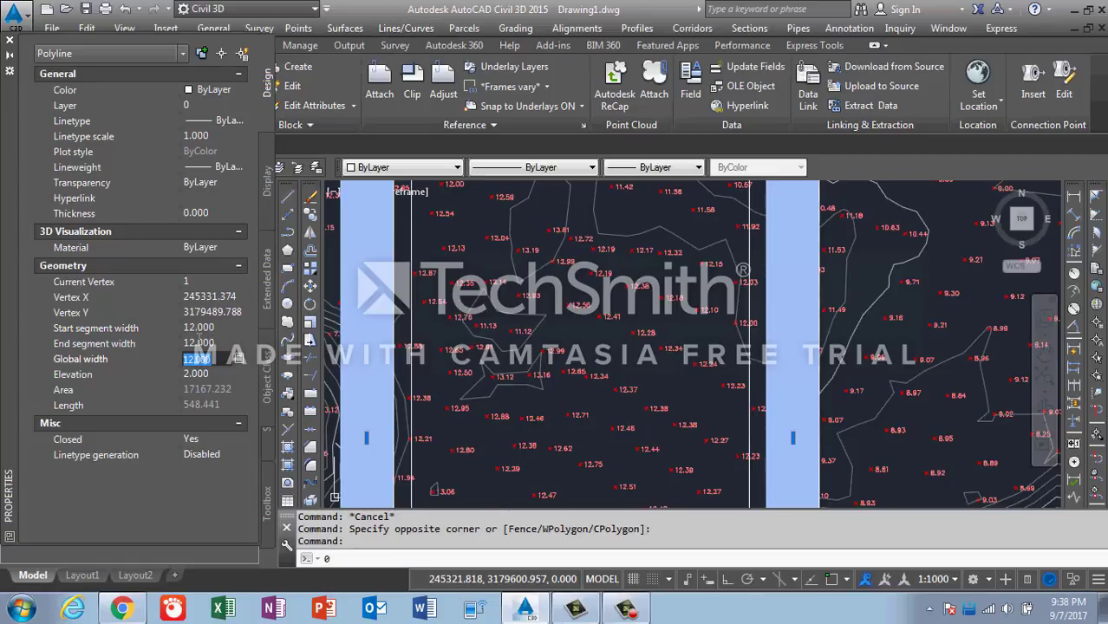
type("0")
key("Tab")
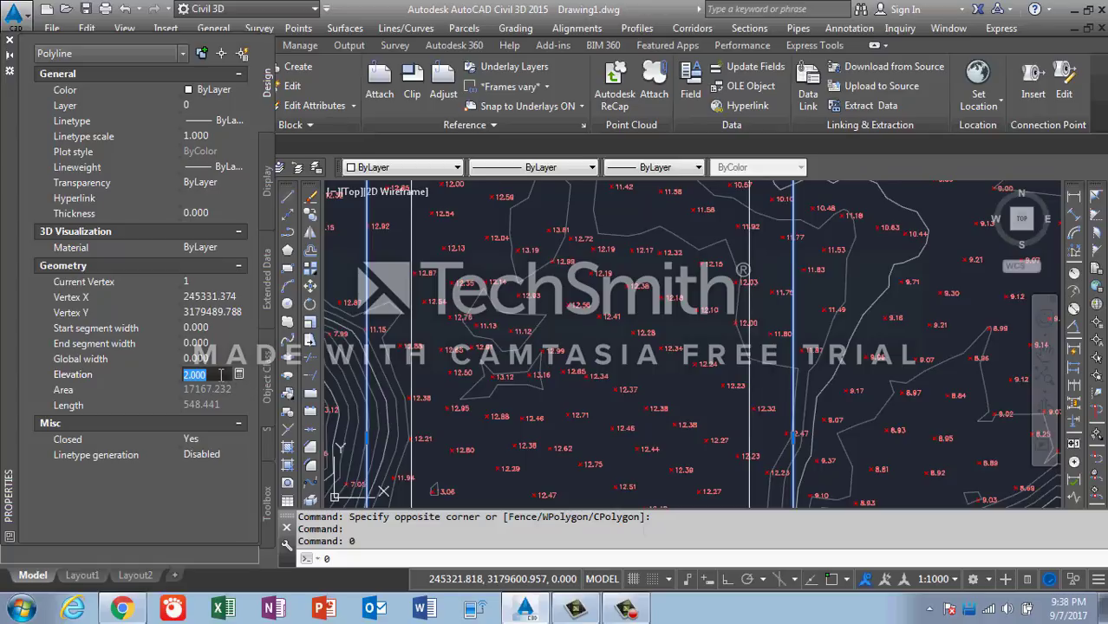
type("12")
key("Return")
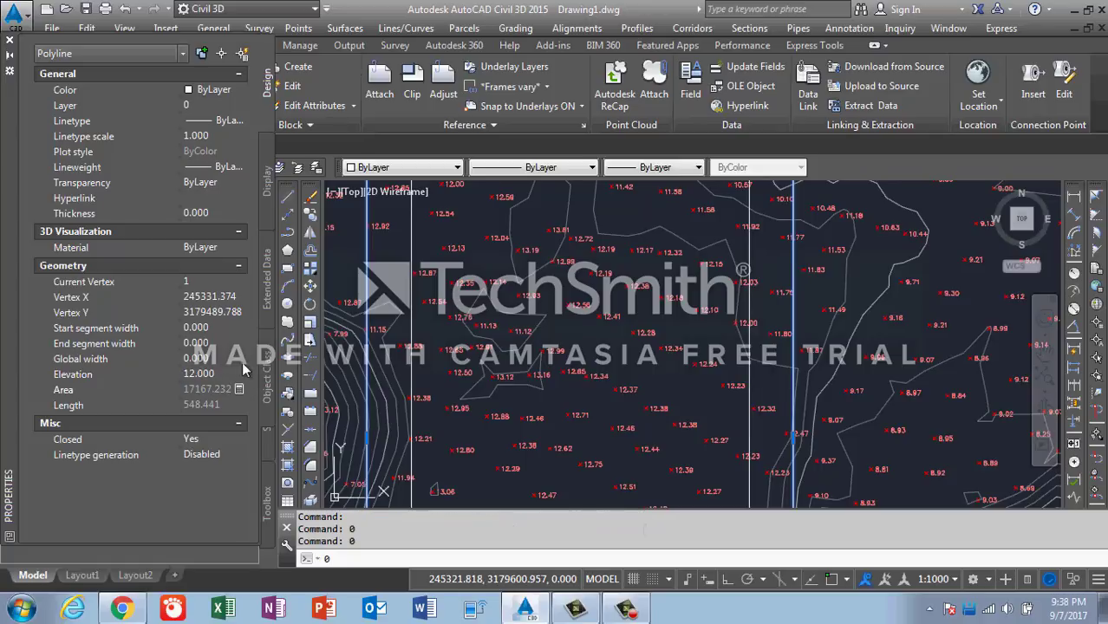
key("Escape")
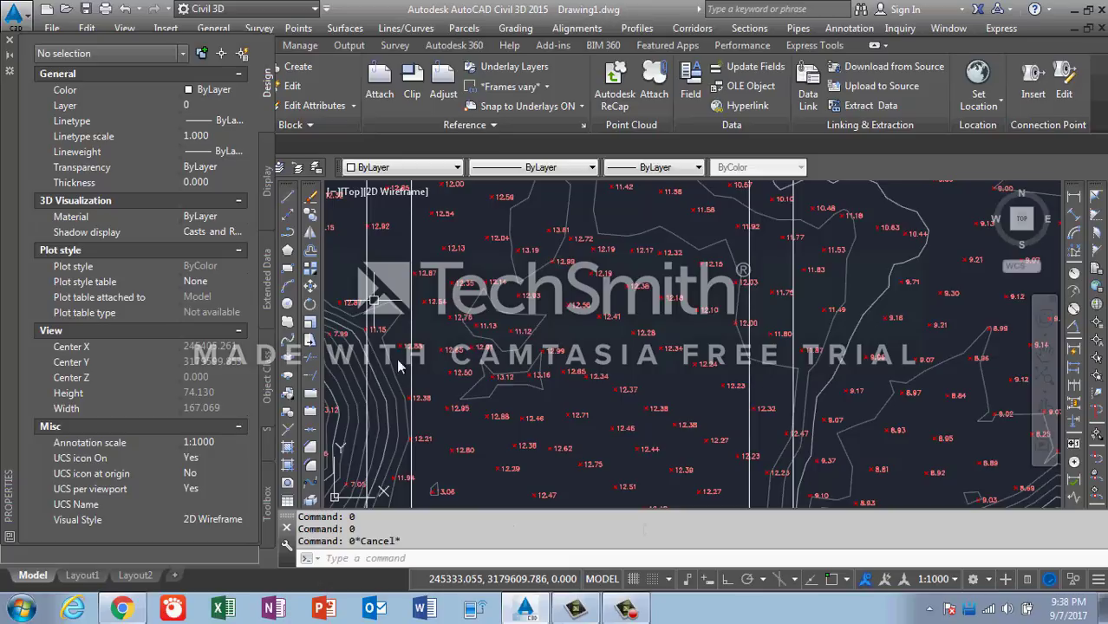
left_click(793, 264)
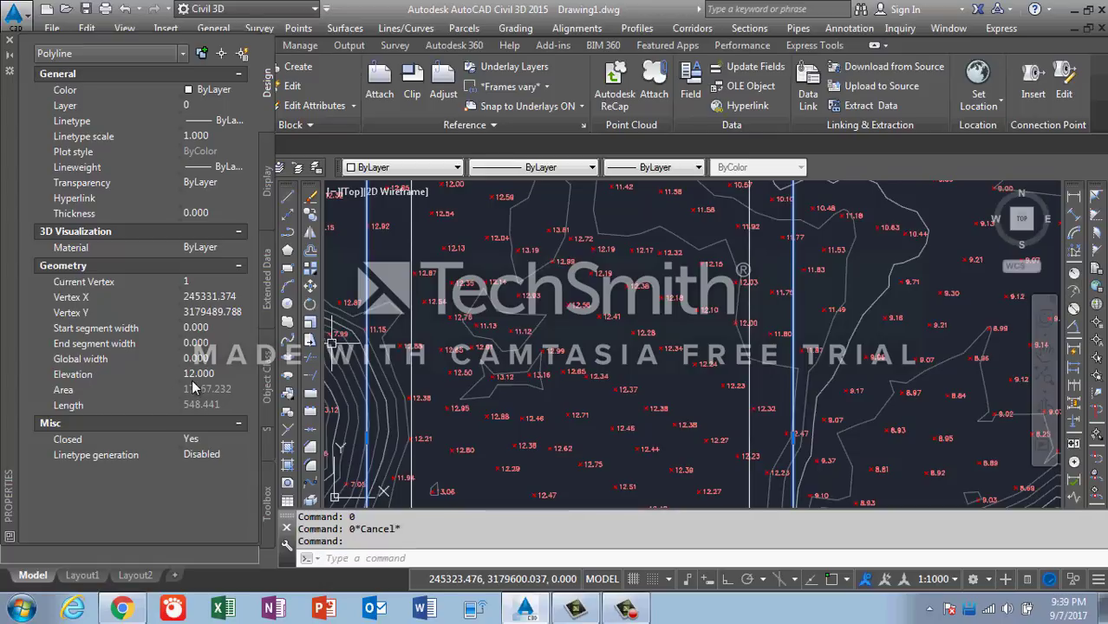
left_click(10, 40)
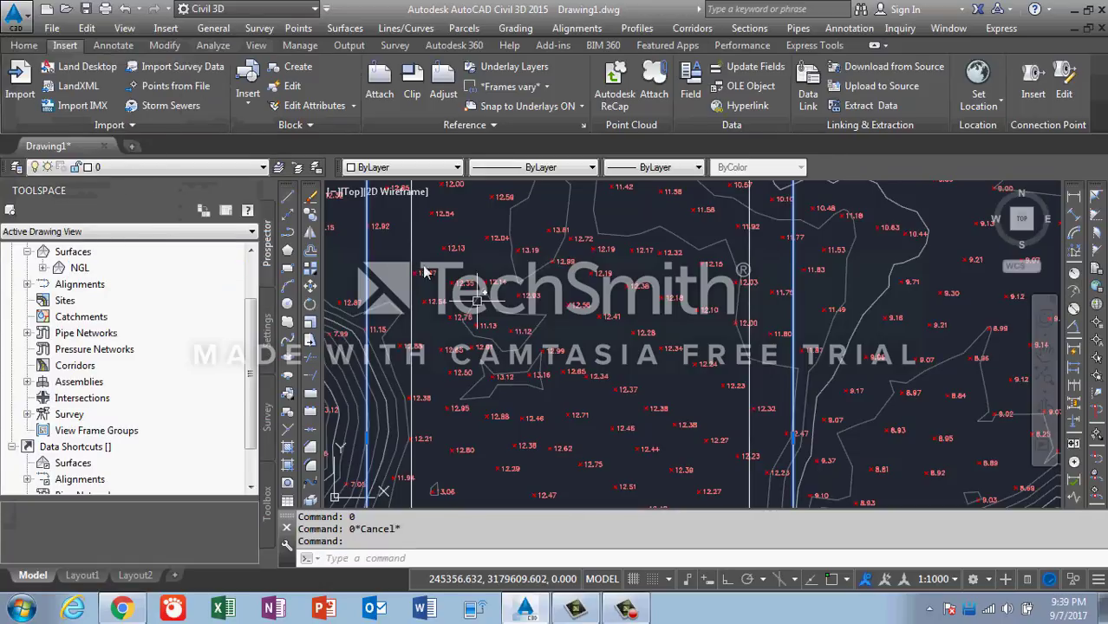
- Deselect the outline, zoom out, and start a new TIN surface from Prospector's Surfaces collection
key("Escape")
scroll(157, 338, "up", 2)
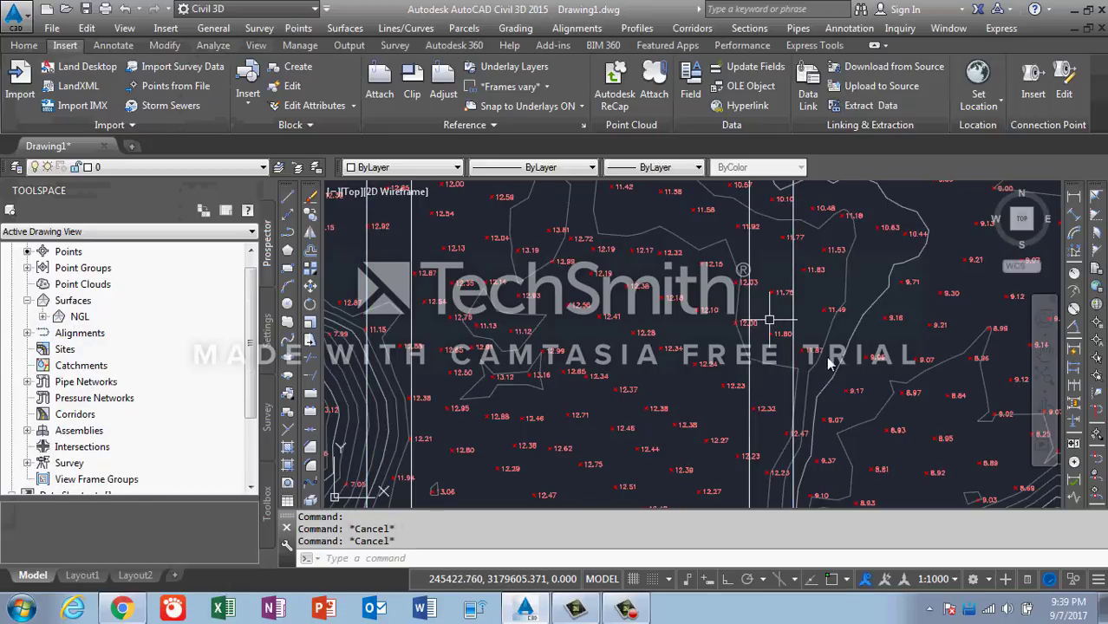
scroll(828, 364, "down", 4)
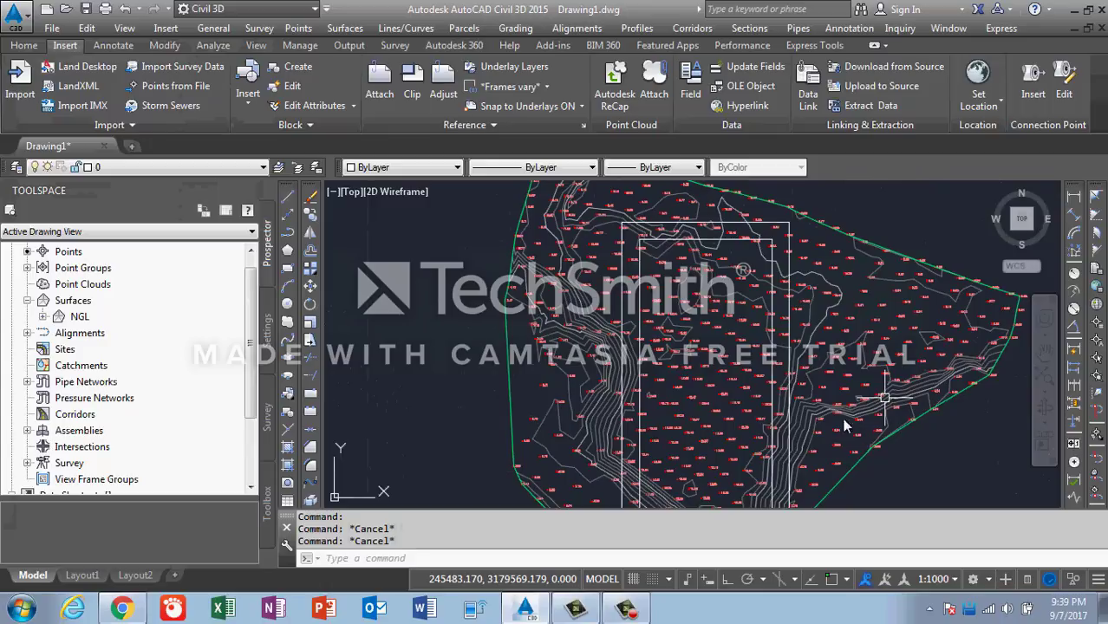
left_click(73, 304)
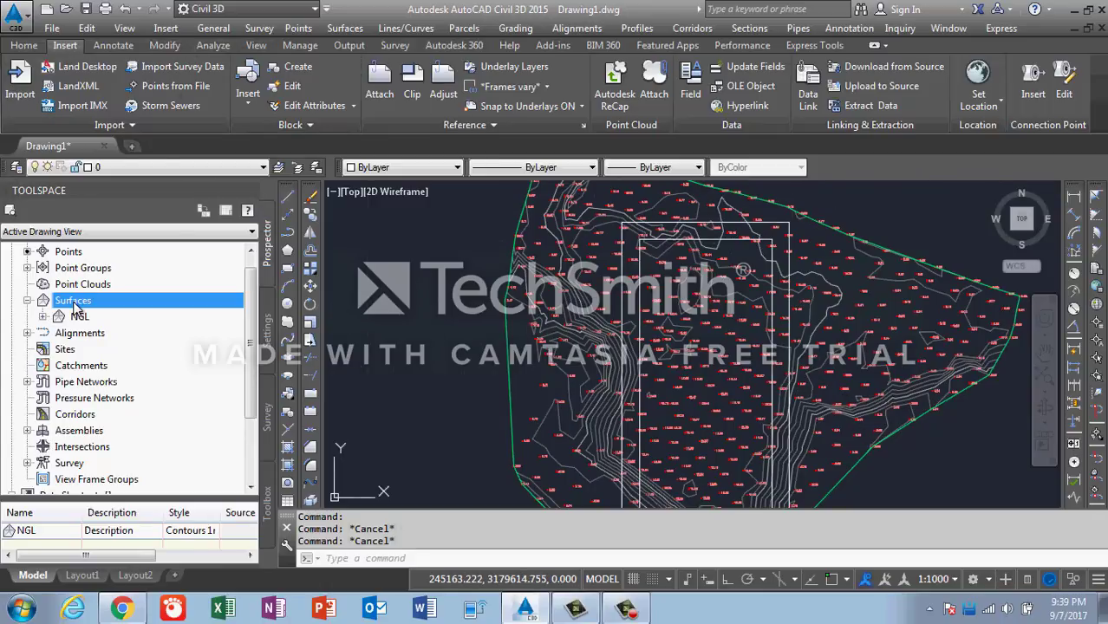
right_click(90, 305)
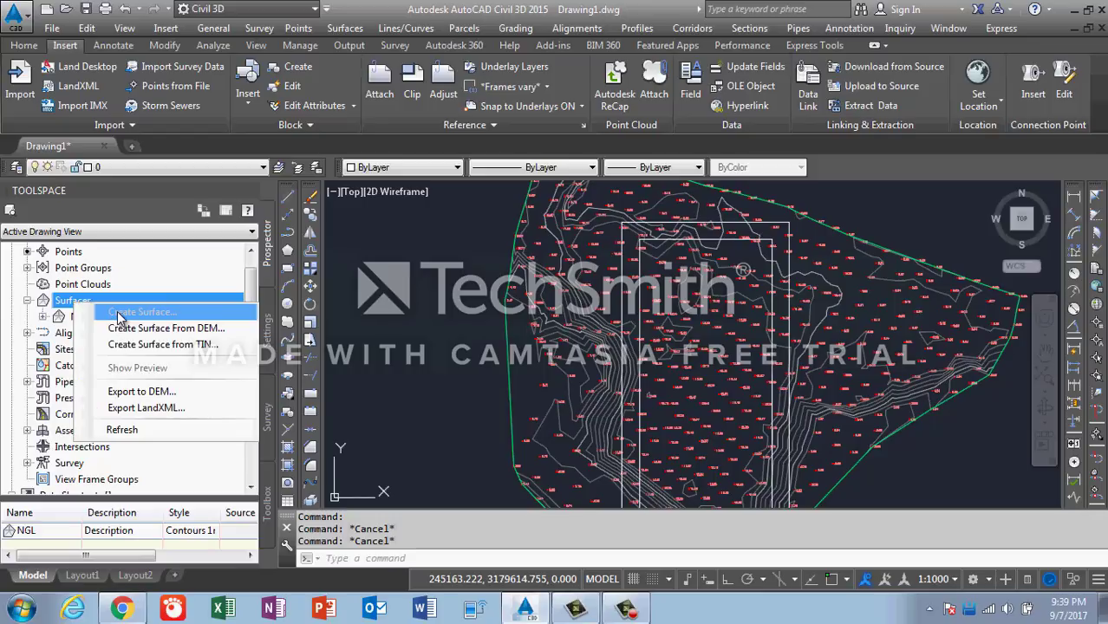
left_click(118, 315)
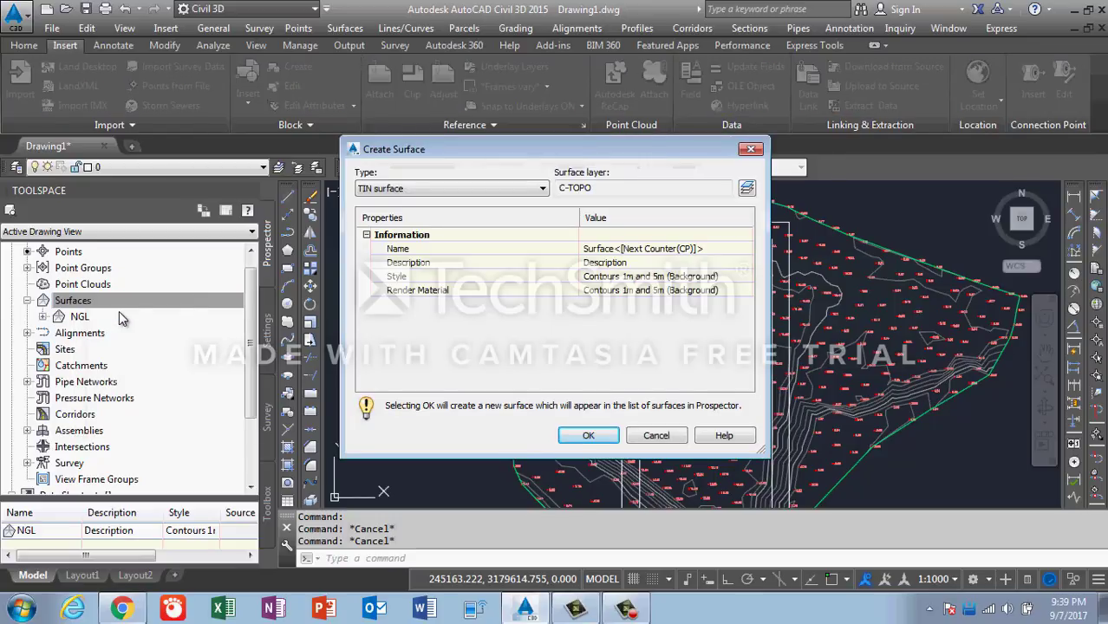
- Name the new TIN surface 'Design Ele' and create it
left_click(708, 252)
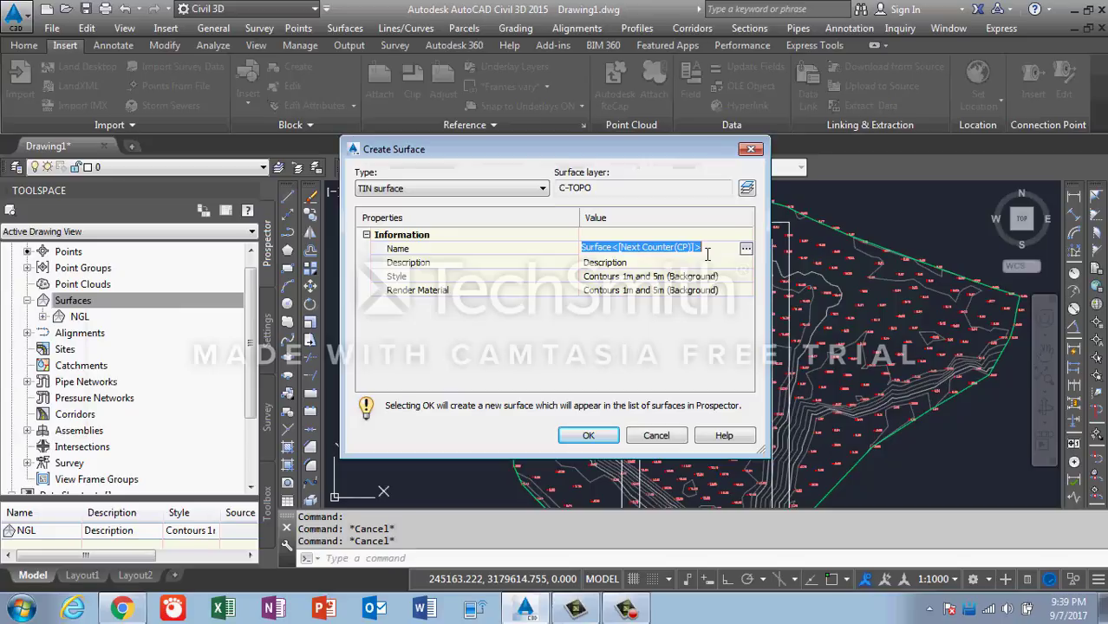
type("dES")
key("BackSpace")
key("BackSpace")
key("BackSpace")
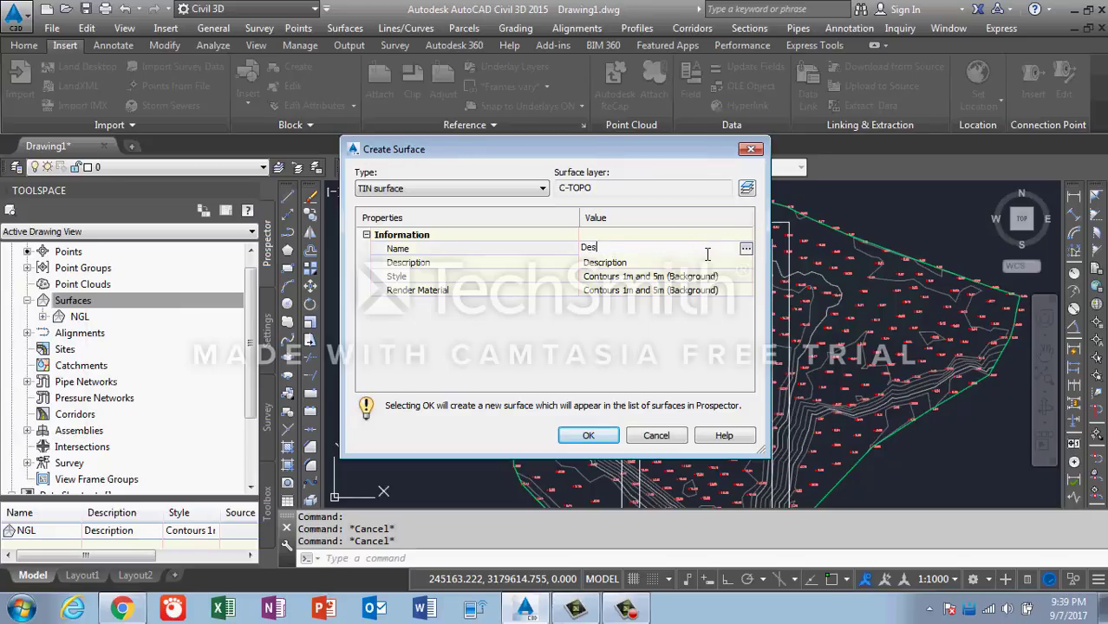
type("gn ")
type("Ele")
left_click(590, 436)
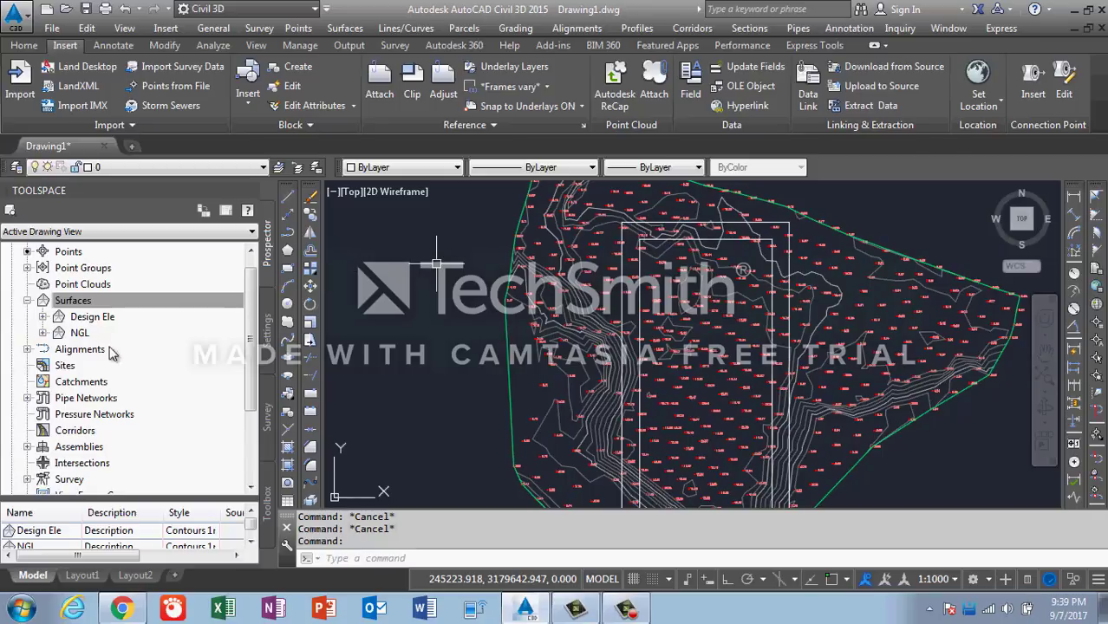
- Expand Design Ele and its Definition in Prospector, then select Breaklines
left_click(42, 317)
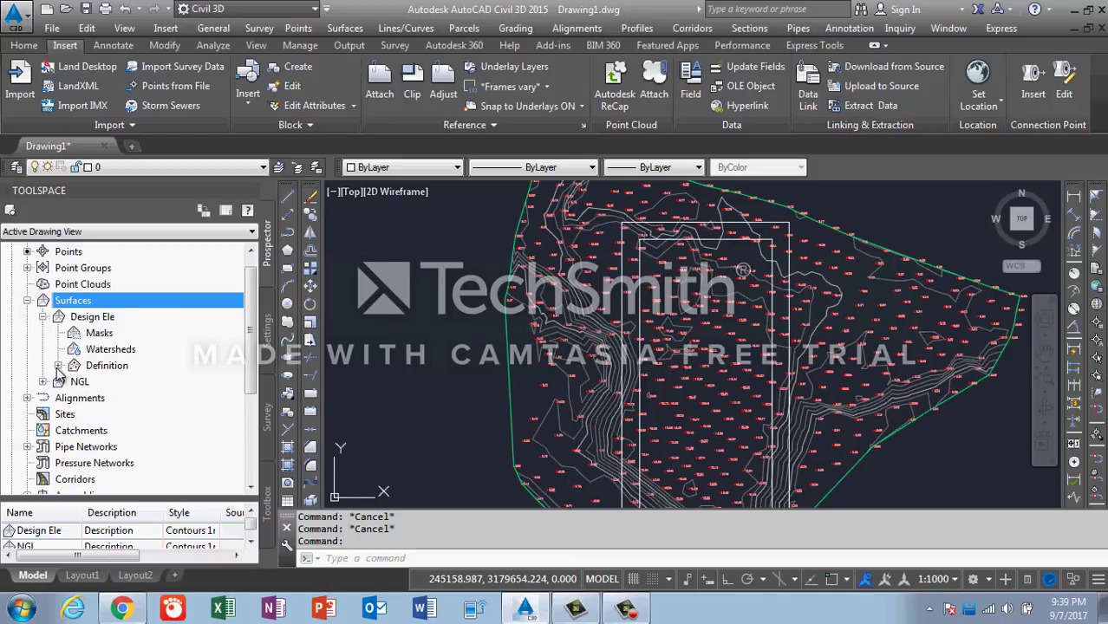
left_click(58, 366)
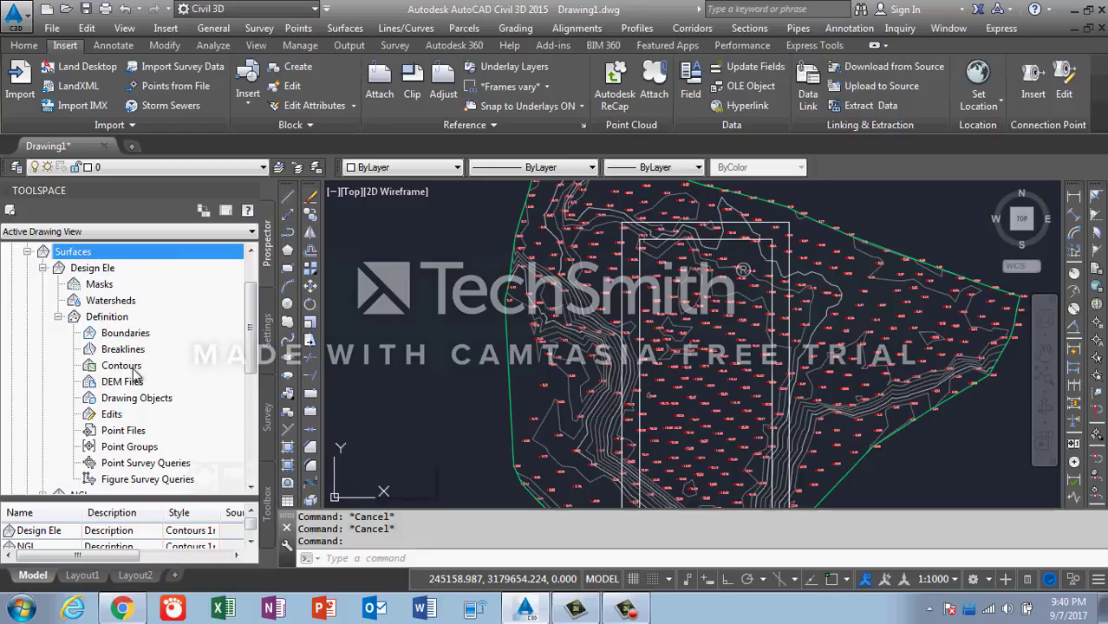
mouse_move(134, 369)
left_mouse_down()
mouse_move(123, 400)
mouse_move(143, 391)
left_mouse_up()
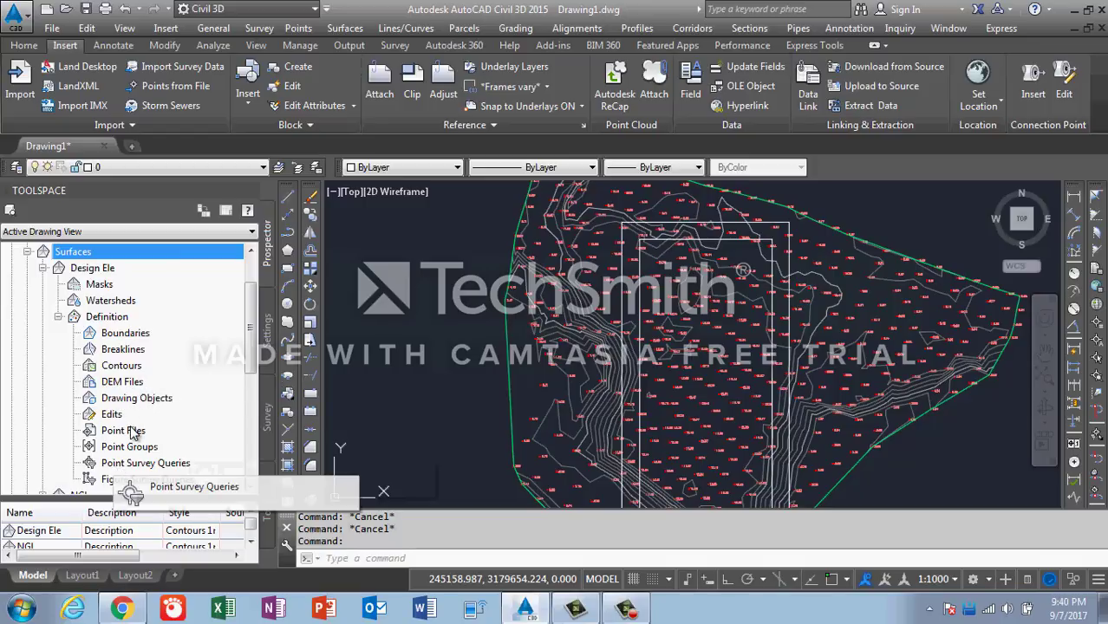
scroll(134, 429, "down", 1)
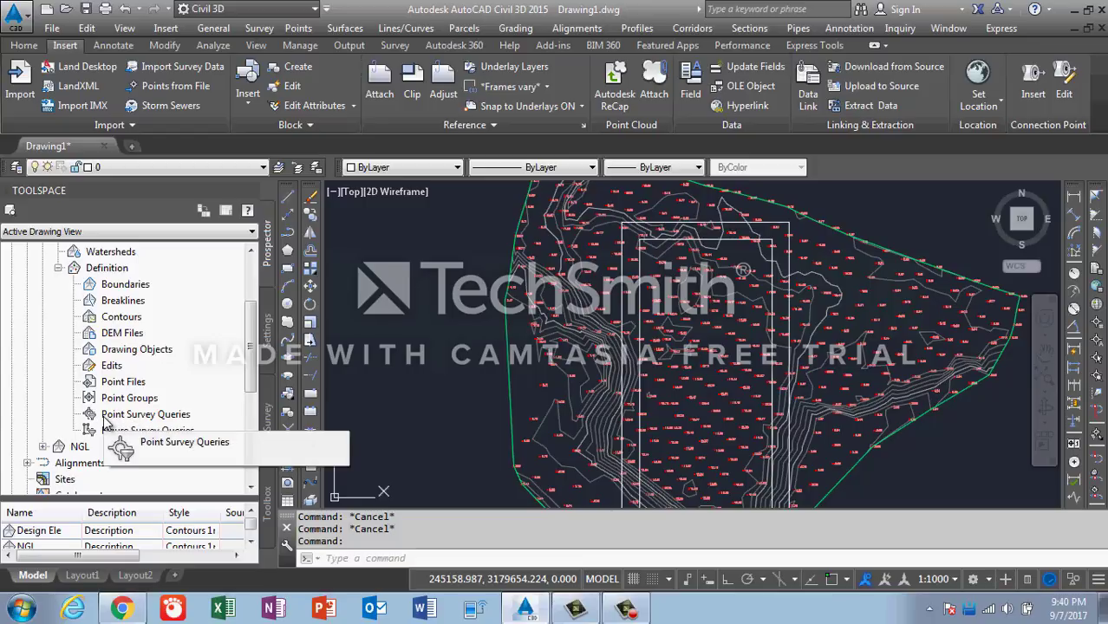
left_click(136, 304)
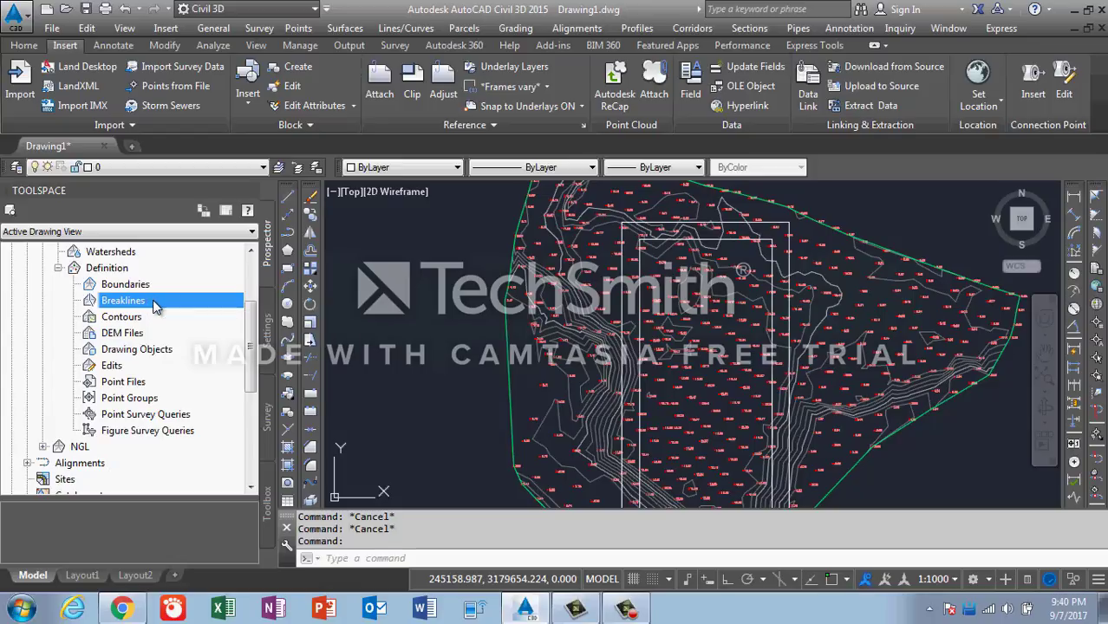
- Add the outer and inner rectangle polylines to Design Ele as breakline set Breakline set1
right_click(153, 299)
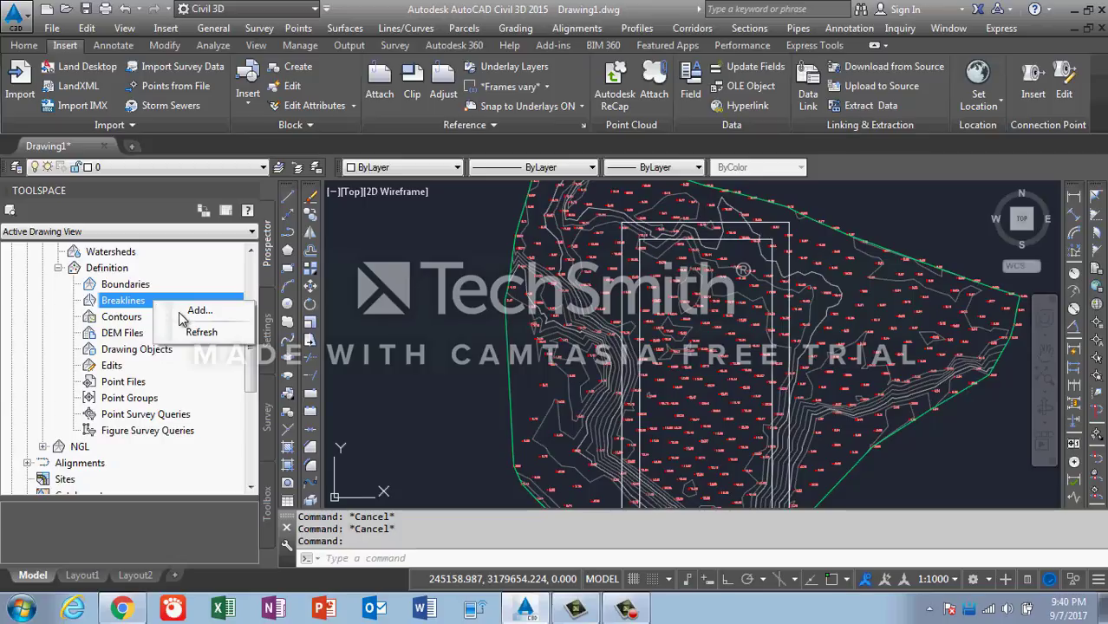
left_click(179, 311)
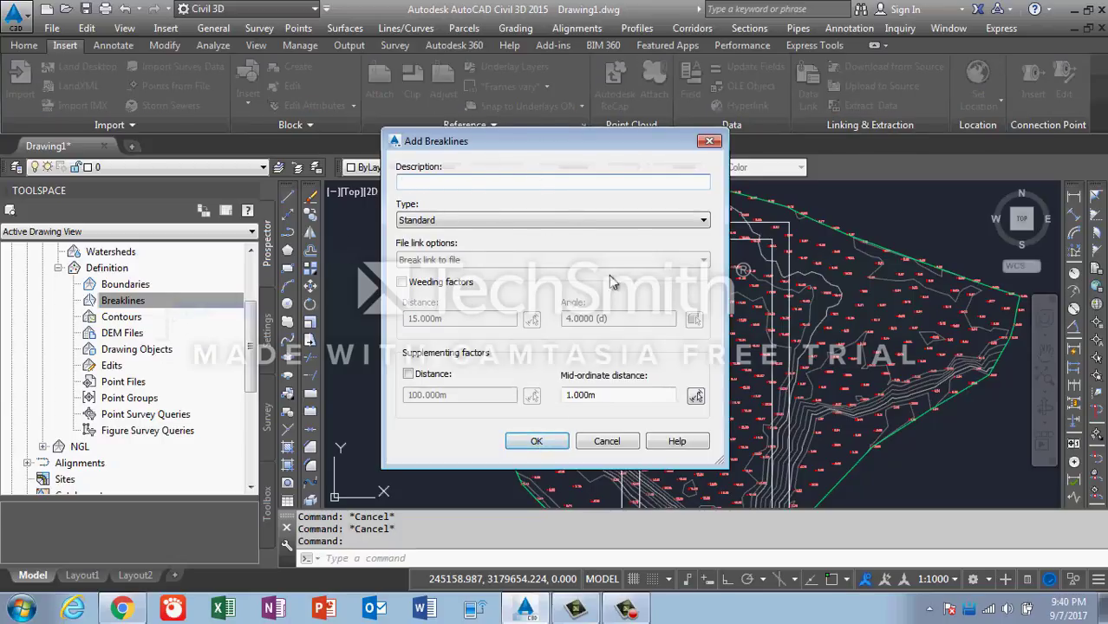
left_click(532, 444)
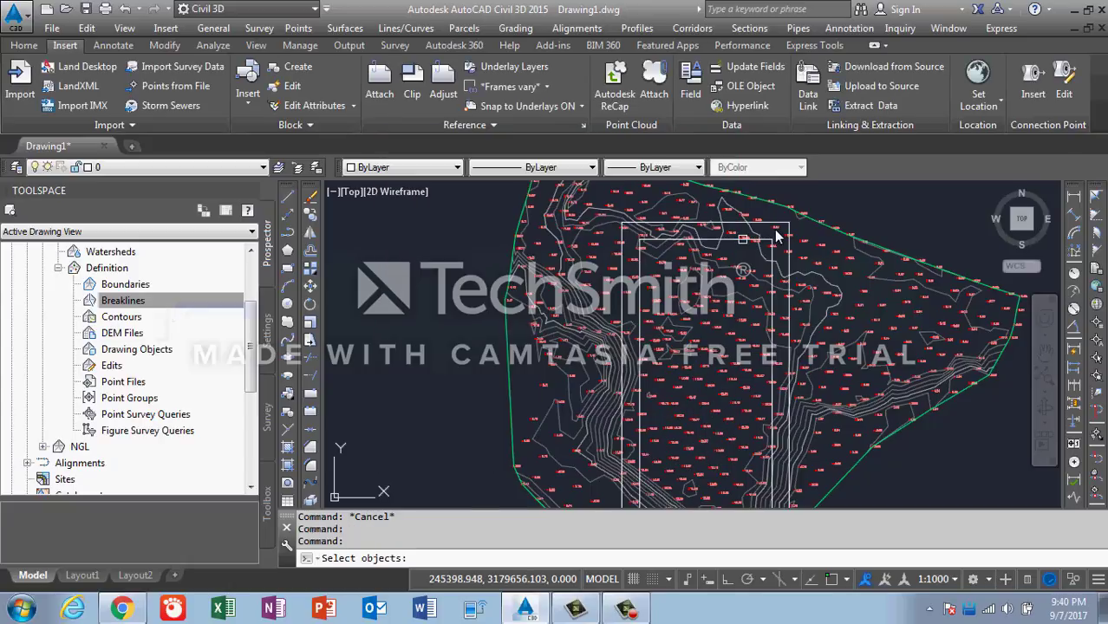
scroll(777, 236, "up", 5)
left_click(764, 203)
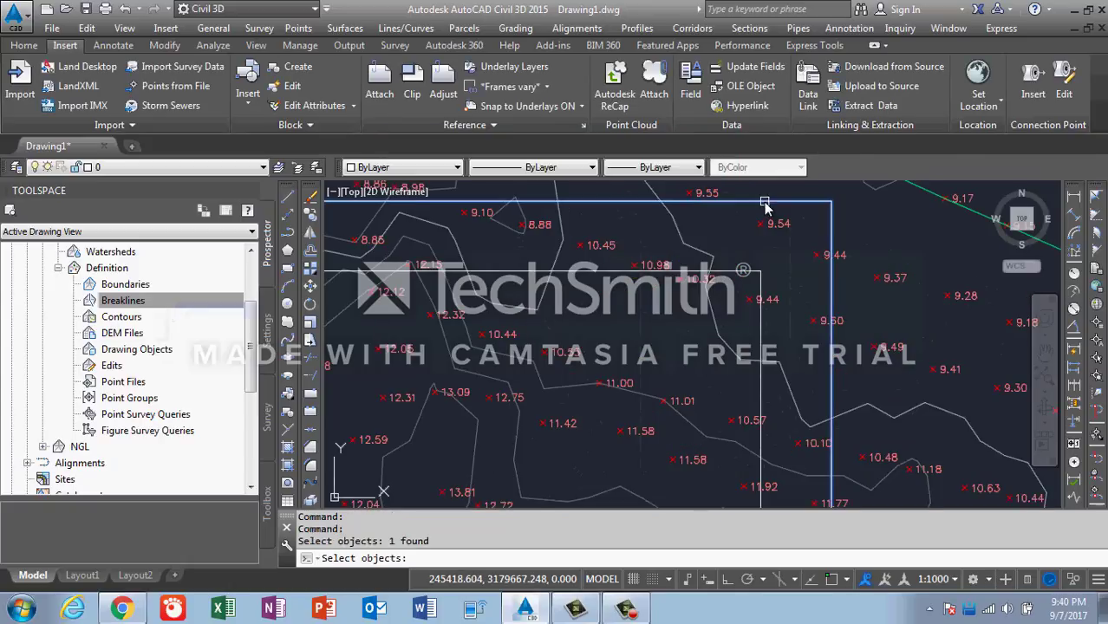
left_click(739, 272)
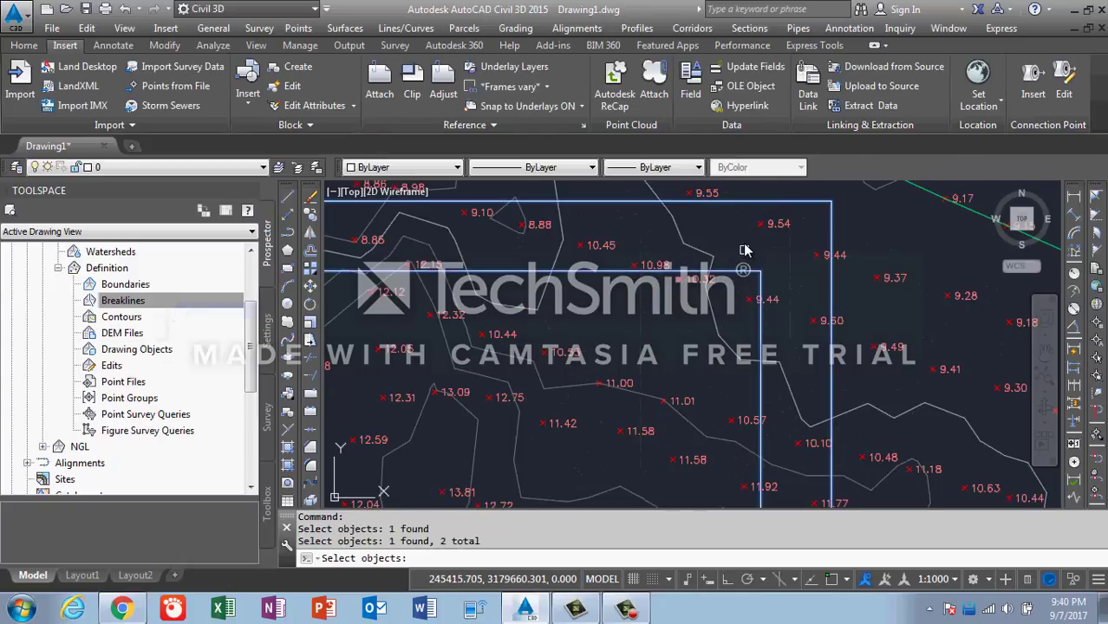
mouse_move(744, 246)
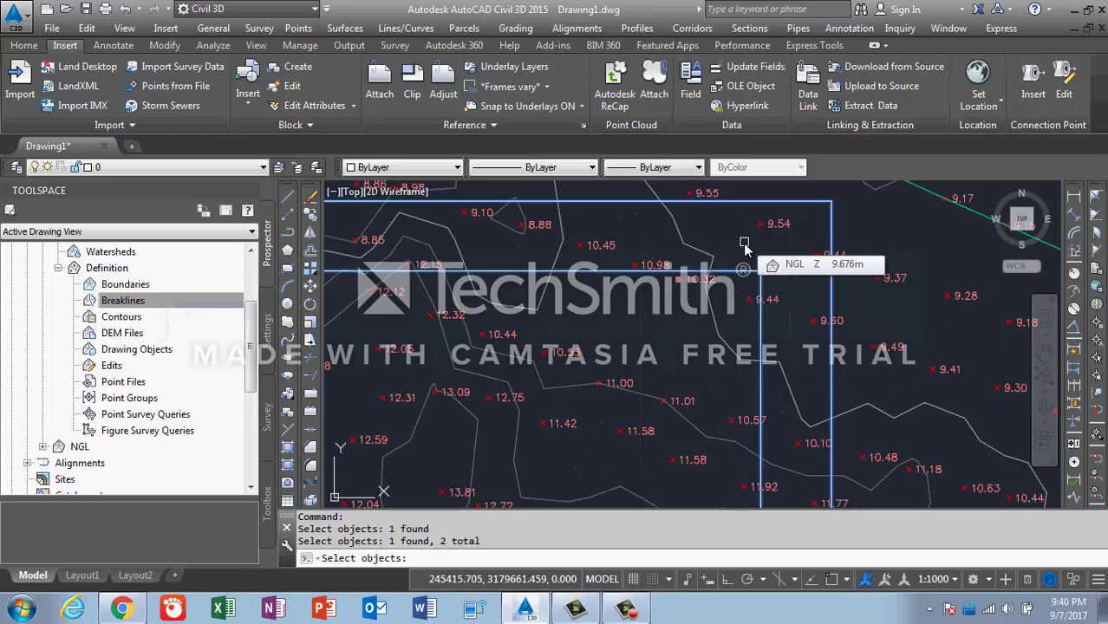
key("Return")
scroll(750, 323, "down", 5)
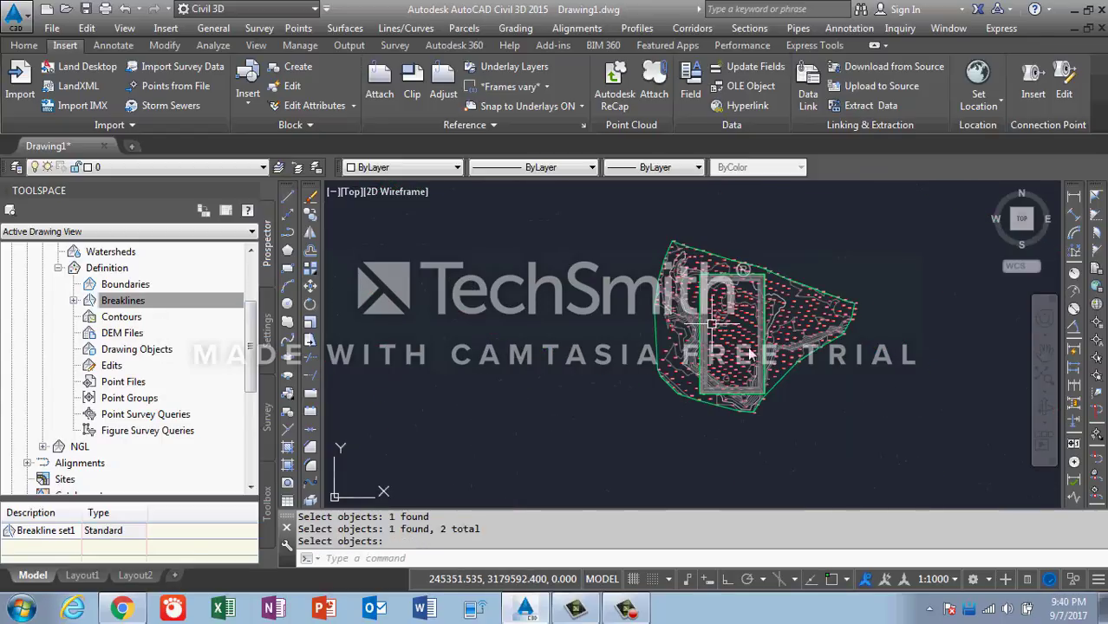
scroll(711, 323, "up", 4)
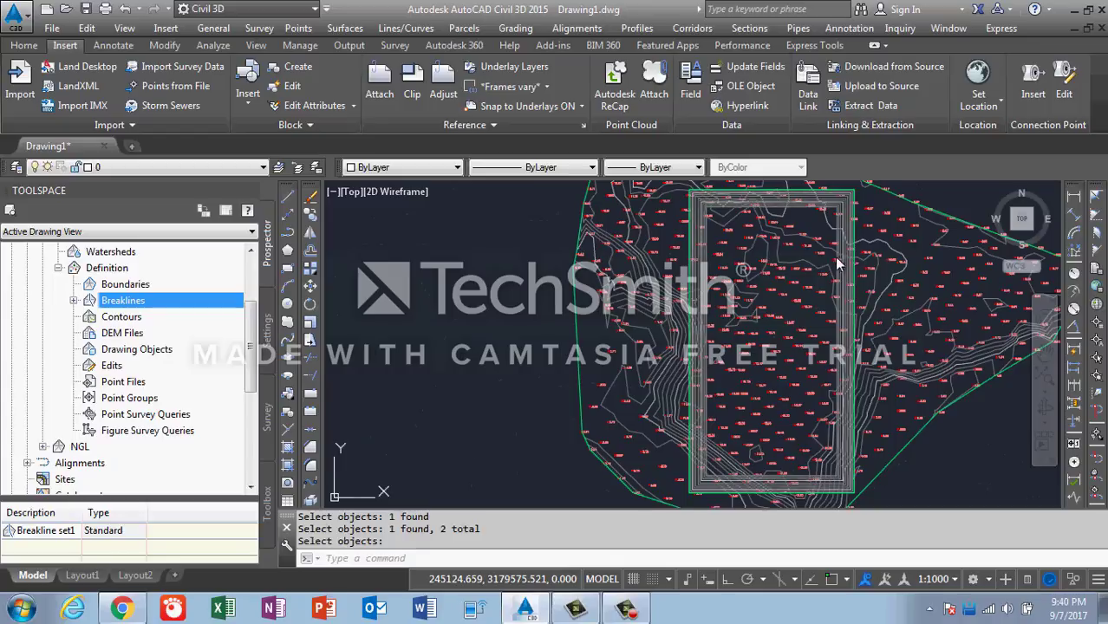
middle_click_drag(839, 210, 802, 295)
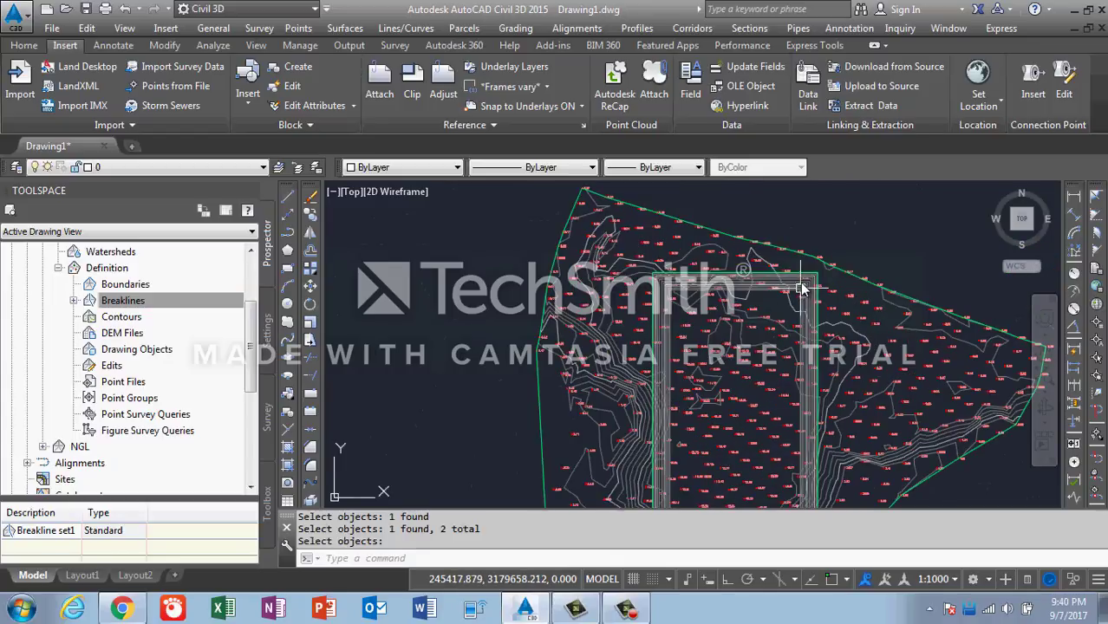
left_click(801, 289)
right_click(801, 288)
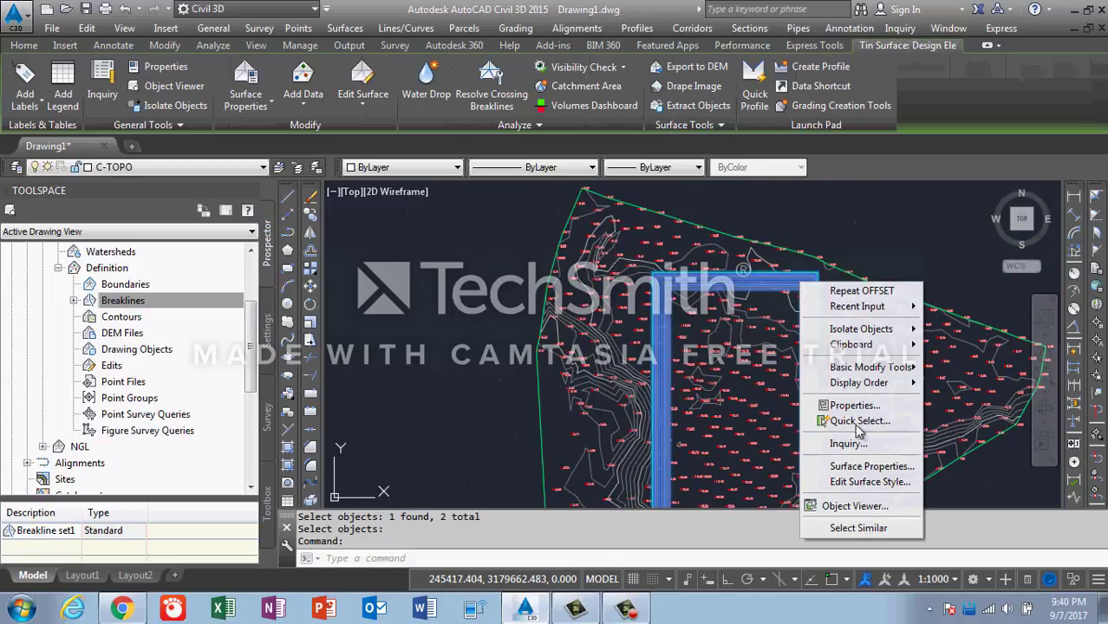
left_click(858, 504)
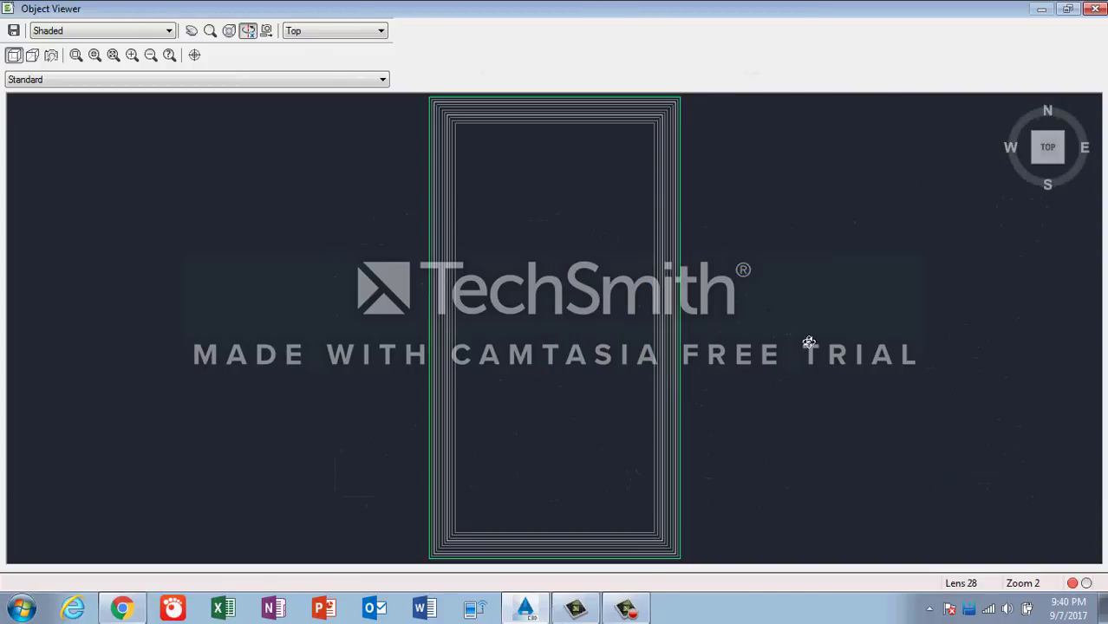
left_click_drag(847, 278, 841, 353)
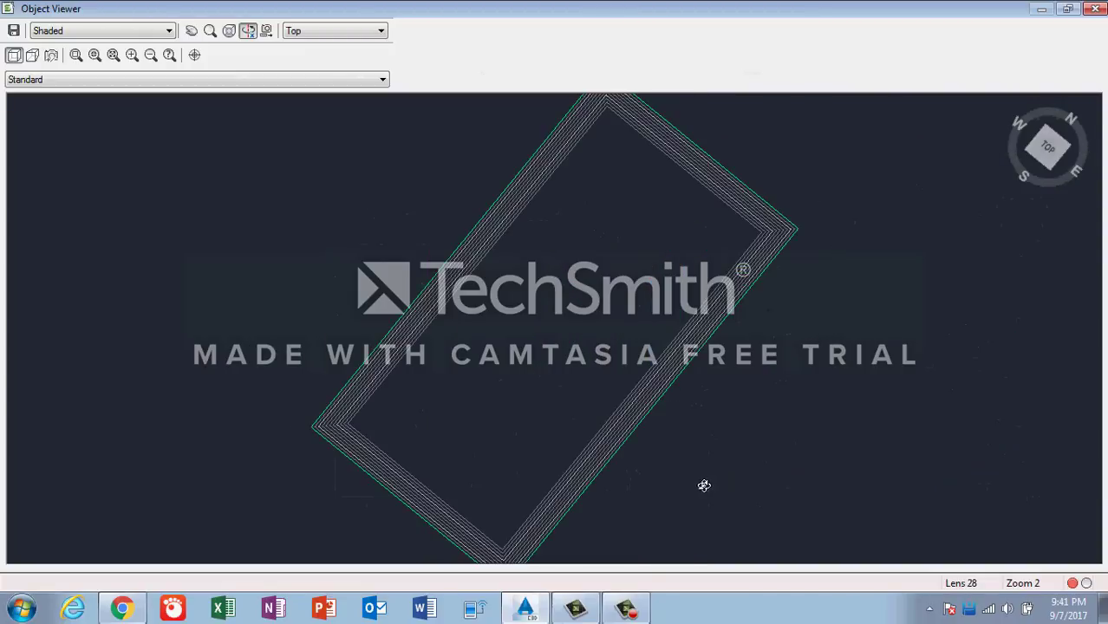
mouse_move(582, 417)
left_mouse_down()
mouse_move(532, 359)
mouse_move(556, 244)
left_mouse_up()
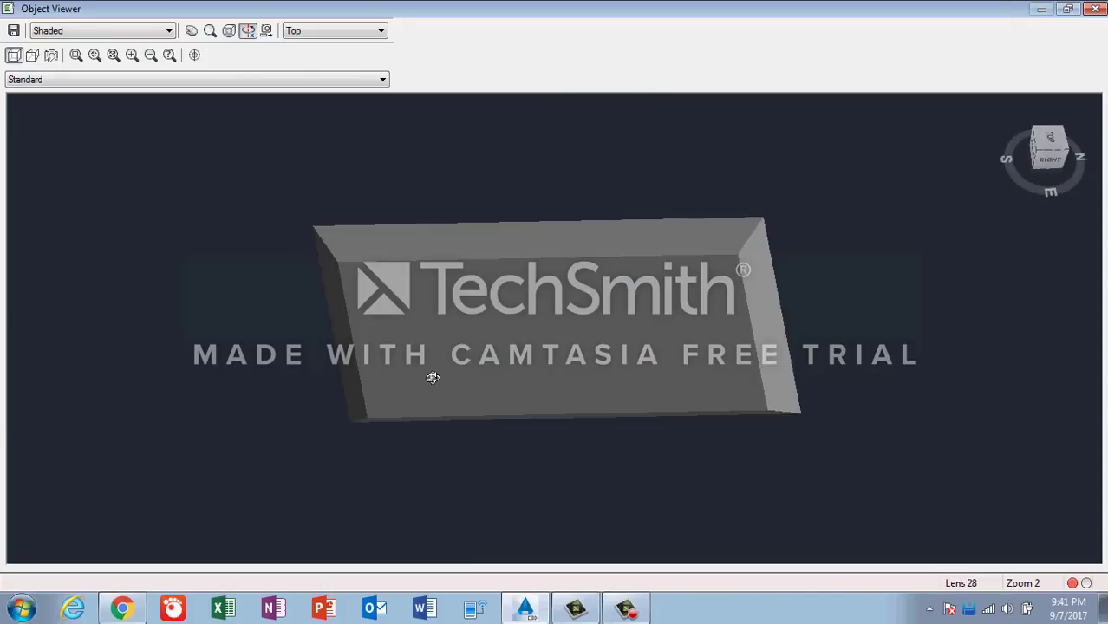
left_click_drag(432, 377, 587, 449)
mouse_move(617, 369)
left_mouse_down()
mouse_move(623, 346)
mouse_move(583, 423)
left_mouse_up()
left_click_drag(448, 415, 395, 395)
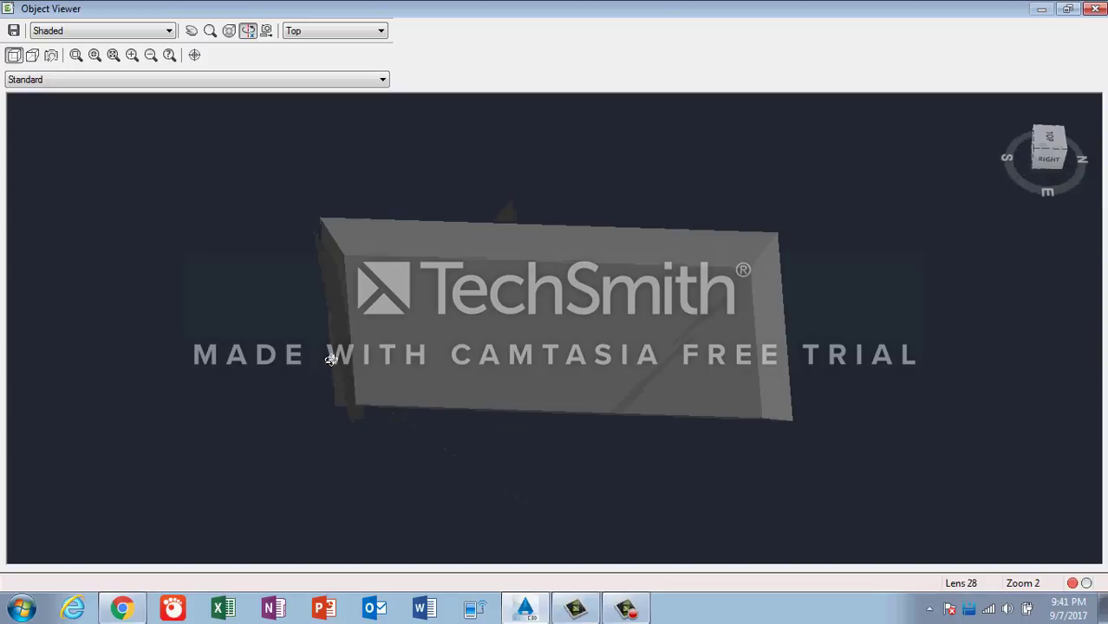
mouse_move(331, 359)
left_mouse_down()
mouse_move(370, 279)
mouse_move(386, 367)
left_mouse_up()
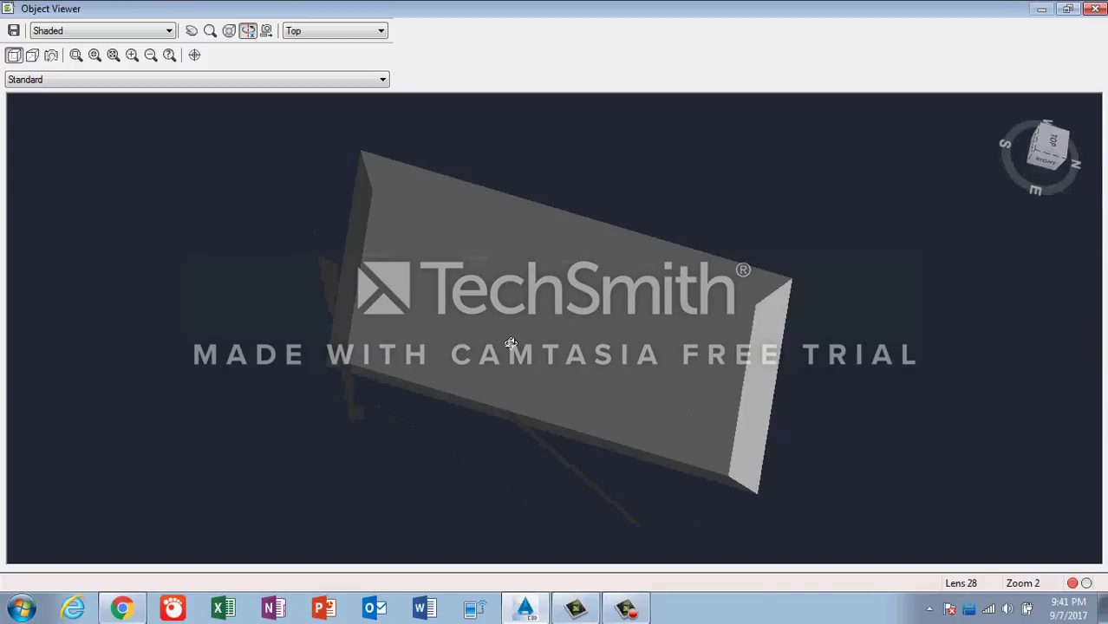
left_click_drag(511, 343, 670, 241)
left_click_drag(653, 313, 606, 199)
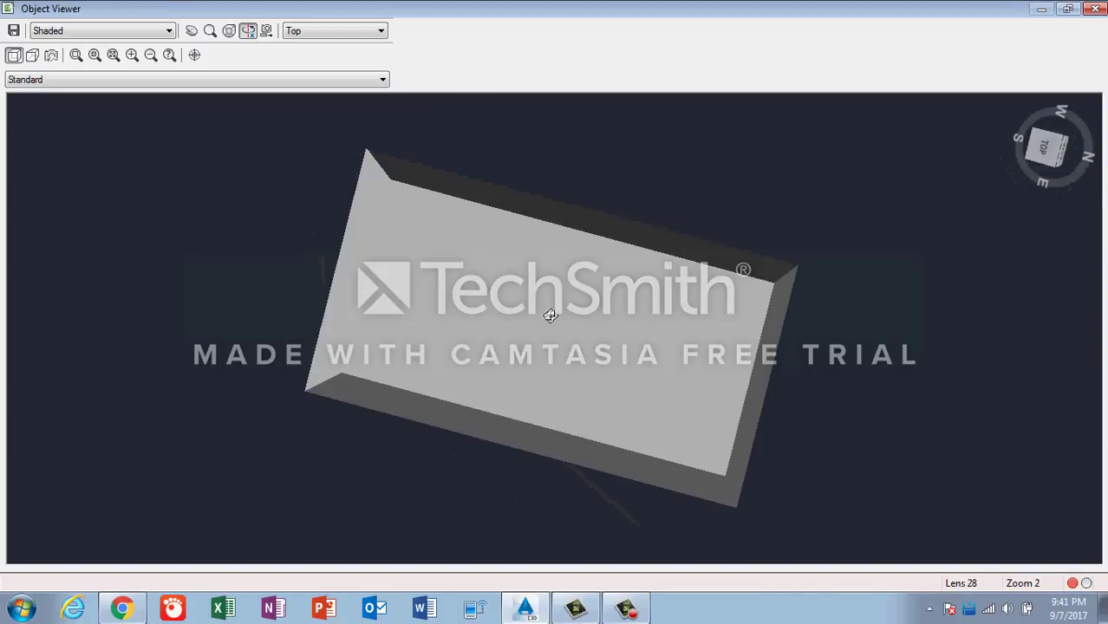
left_click_drag(549, 314, 495, 466)
left_click_drag(568, 336, 970, 295)
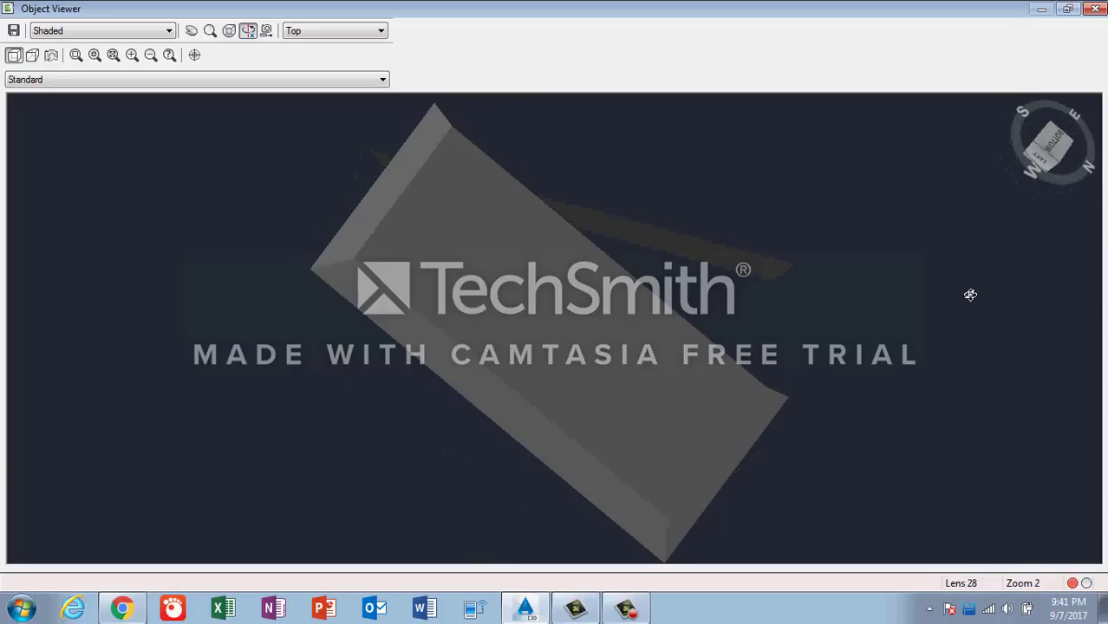
left_click_drag(1046, 162, 1050, 156)
left_click(1049, 155)
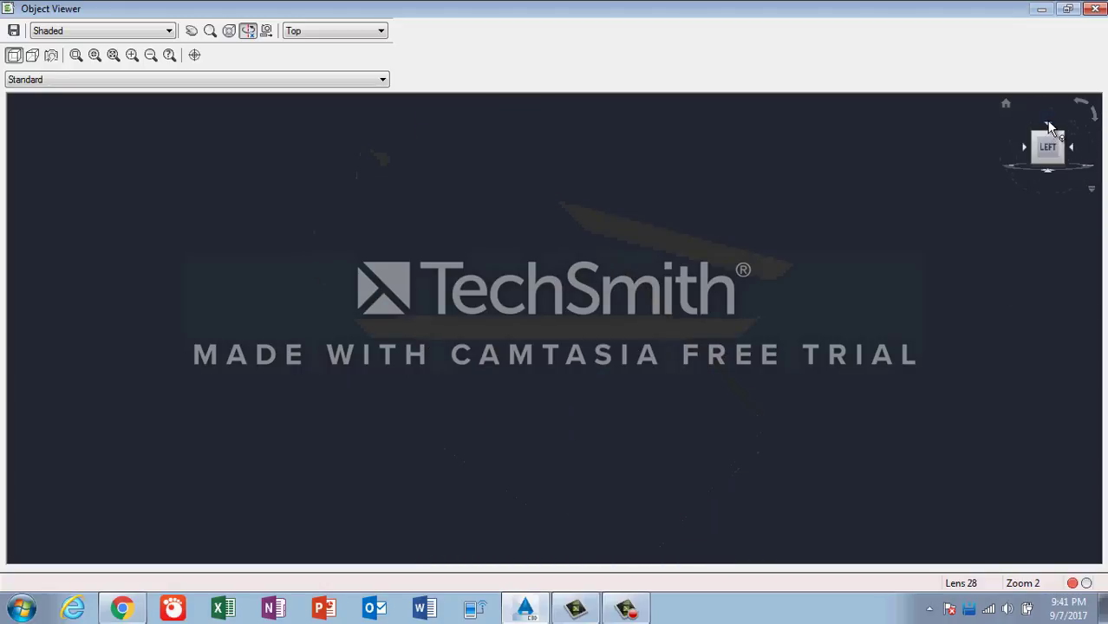
left_click(1049, 126)
left_click_drag(765, 368, 774, 323)
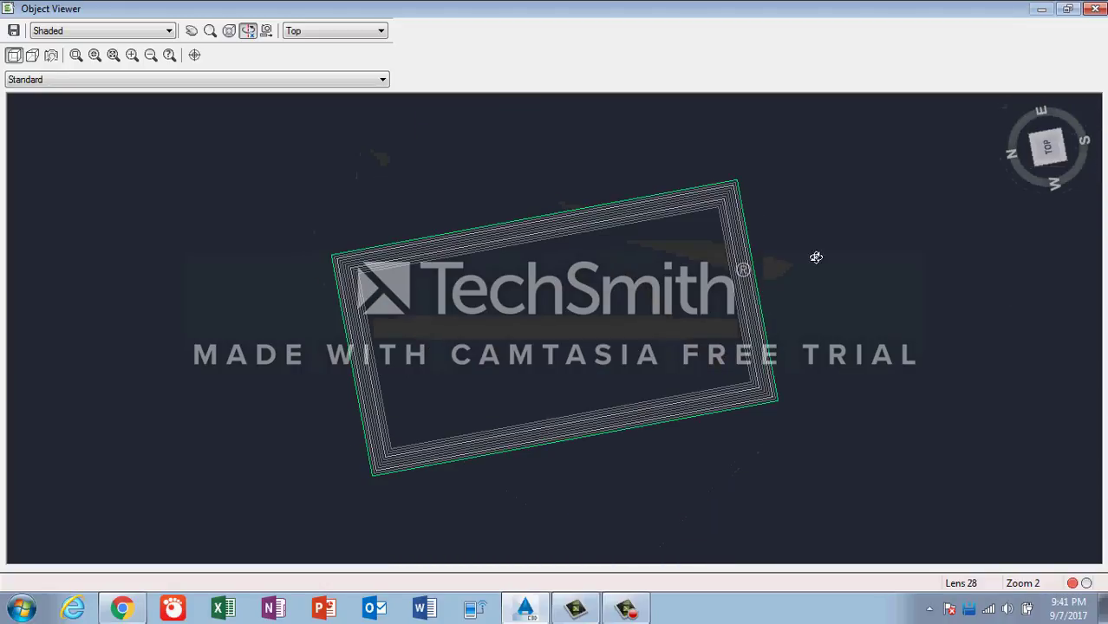
left_click_drag(816, 257, 833, 354)
mouse_move(685, 177)
left_mouse_down()
mouse_move(638, 310)
mouse_move(671, 281)
left_mouse_up()
left_click_drag(631, 226, 631, 244)
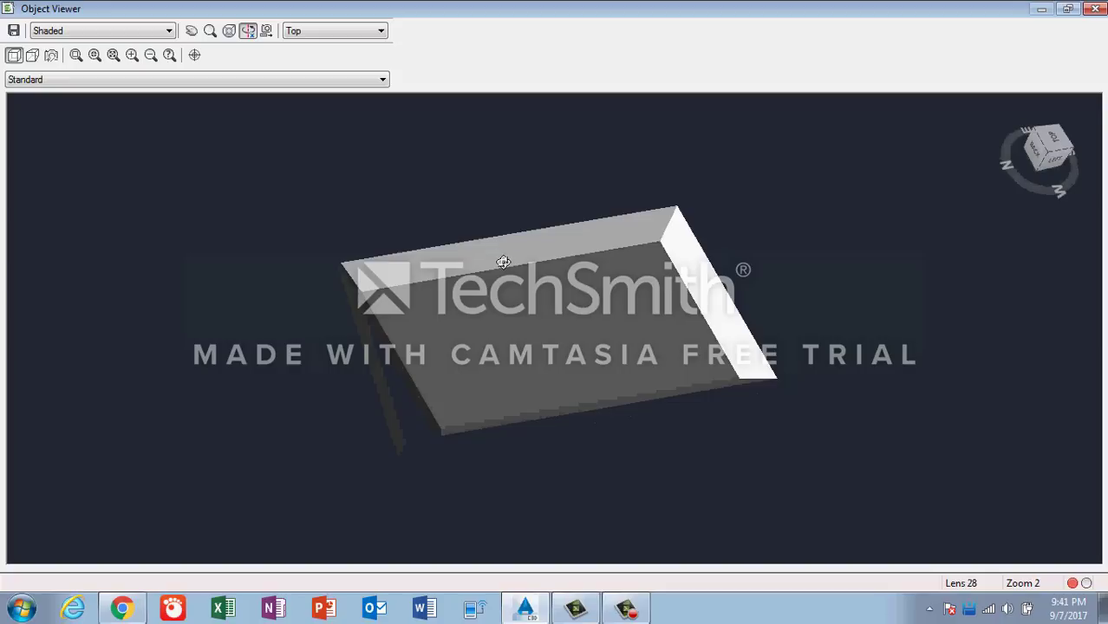
left_click_drag(503, 262, 576, 303)
left_click_drag(565, 353, 539, 136)
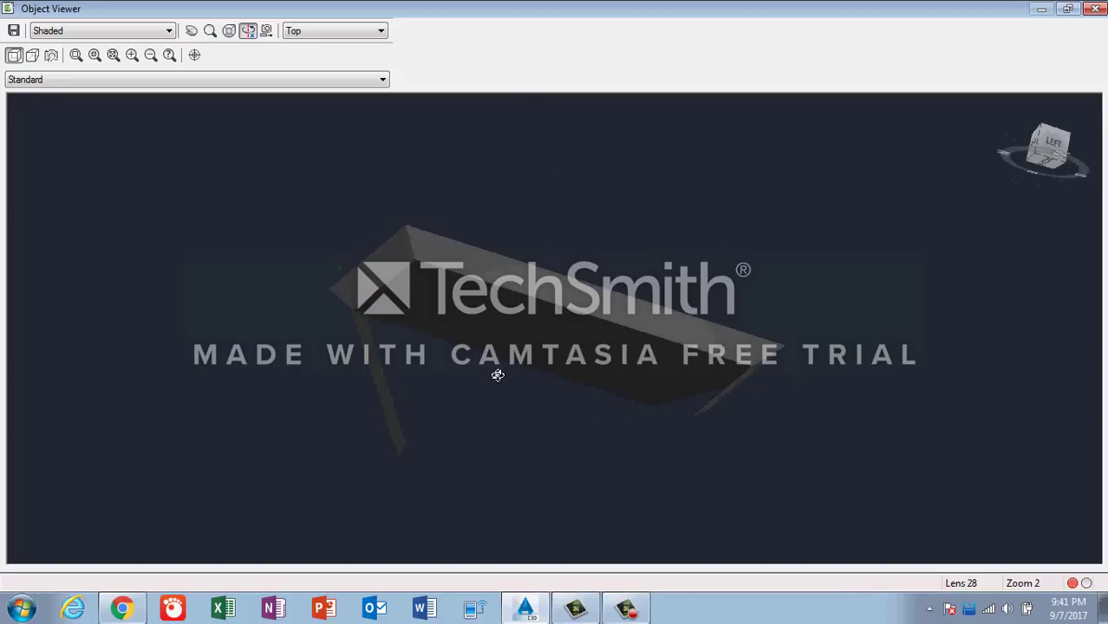
left_click_drag(502, 421, 475, 346)
left_click_drag(540, 211, 531, 179)
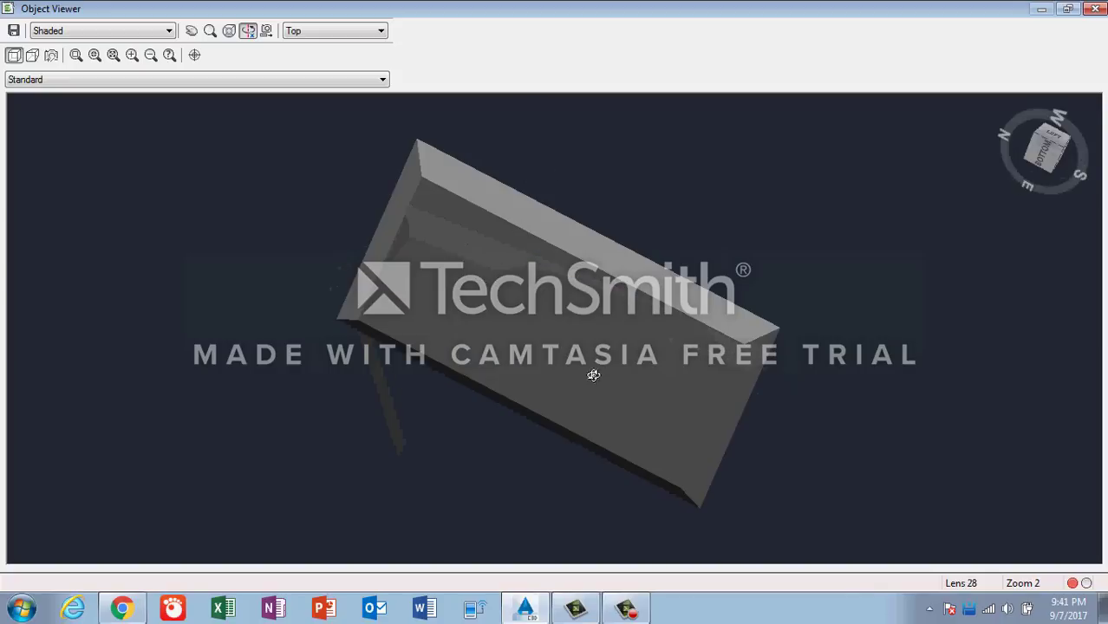
right_click(514, 272)
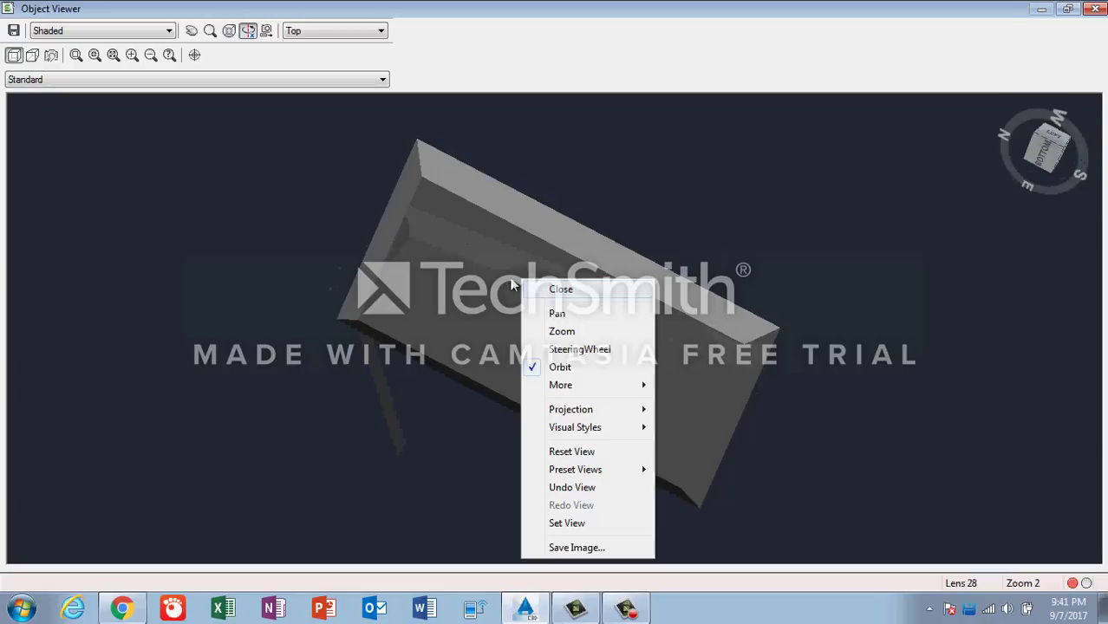
left_click(555, 289)
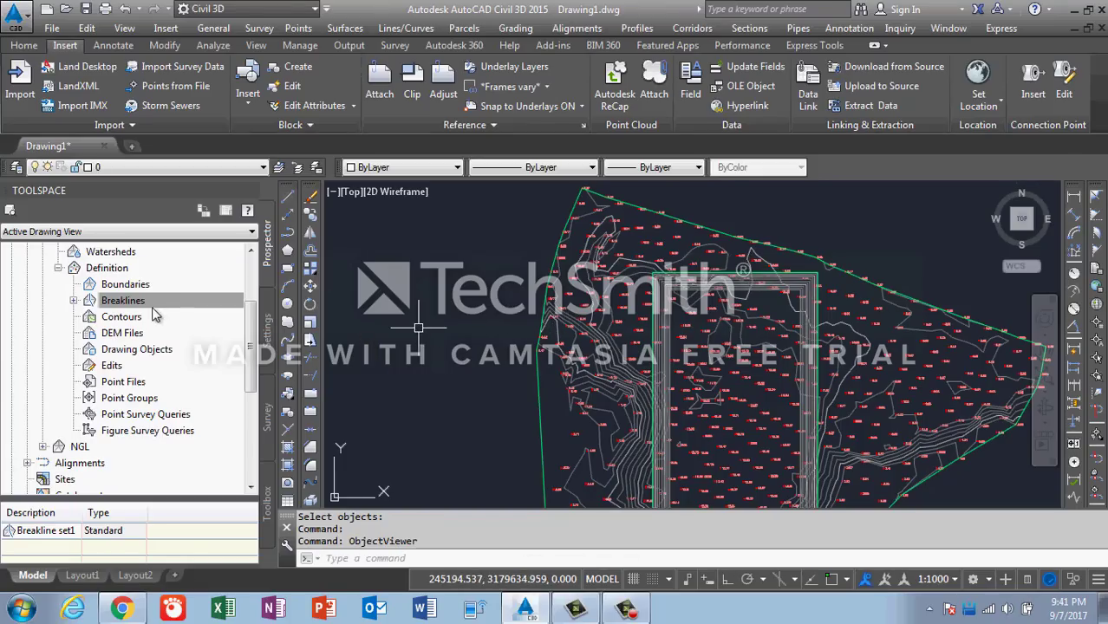
left_click(91, 300)
scroll(87, 318, "up", 2)
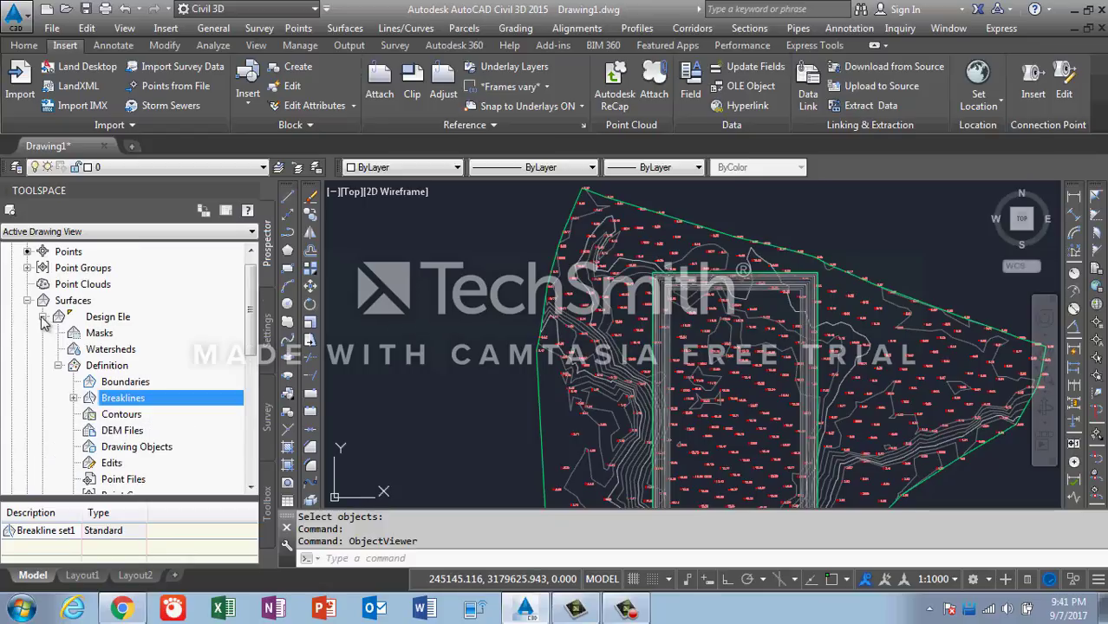
left_click(42, 318)
scroll(550, 300, "down", 2)
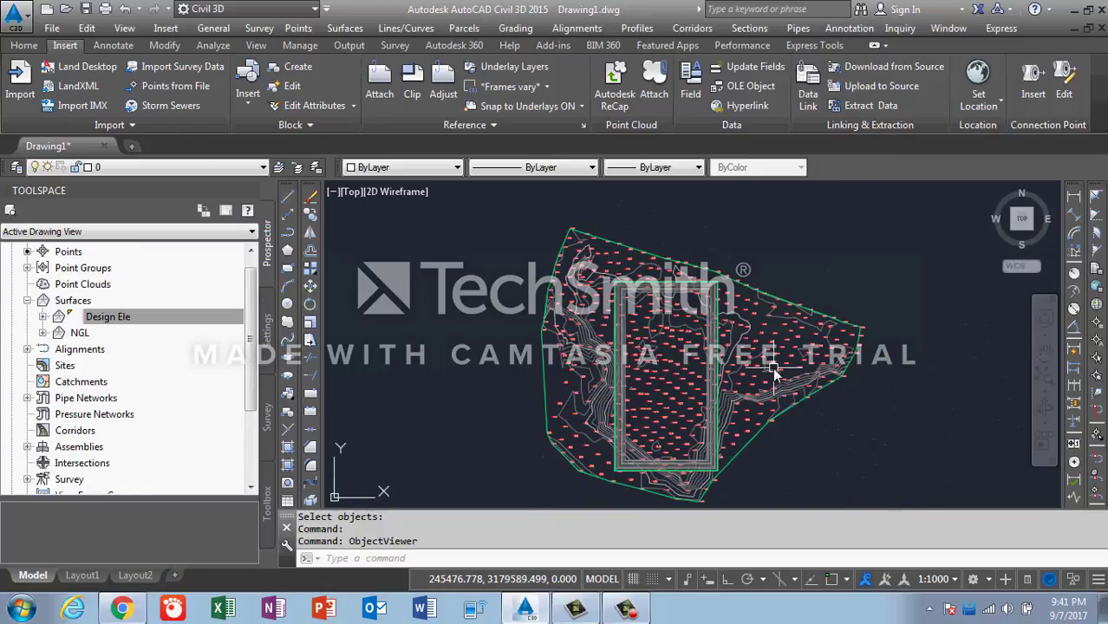
left_click(830, 450)
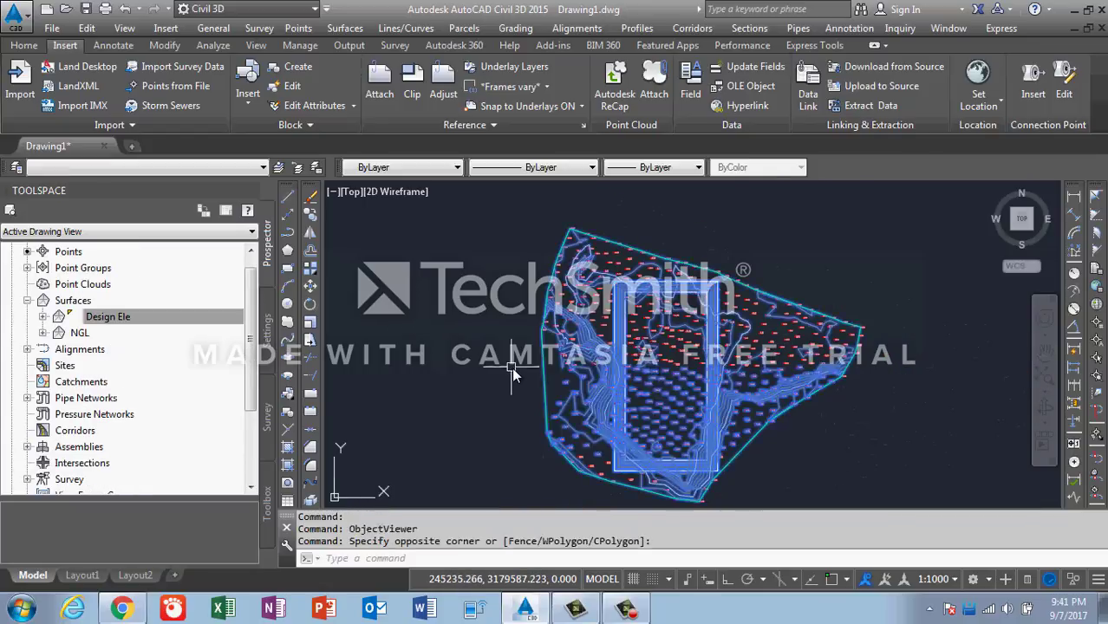
left_click(629, 340)
right_click(633, 336)
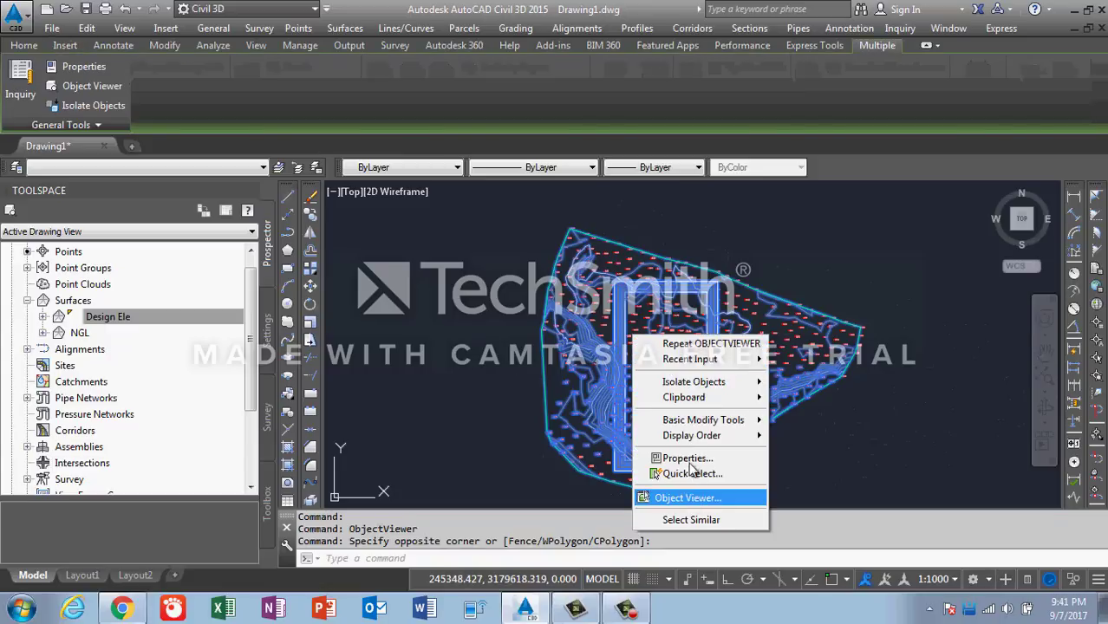
left_click(687, 498)
left_click_drag(542, 379, 517, 294)
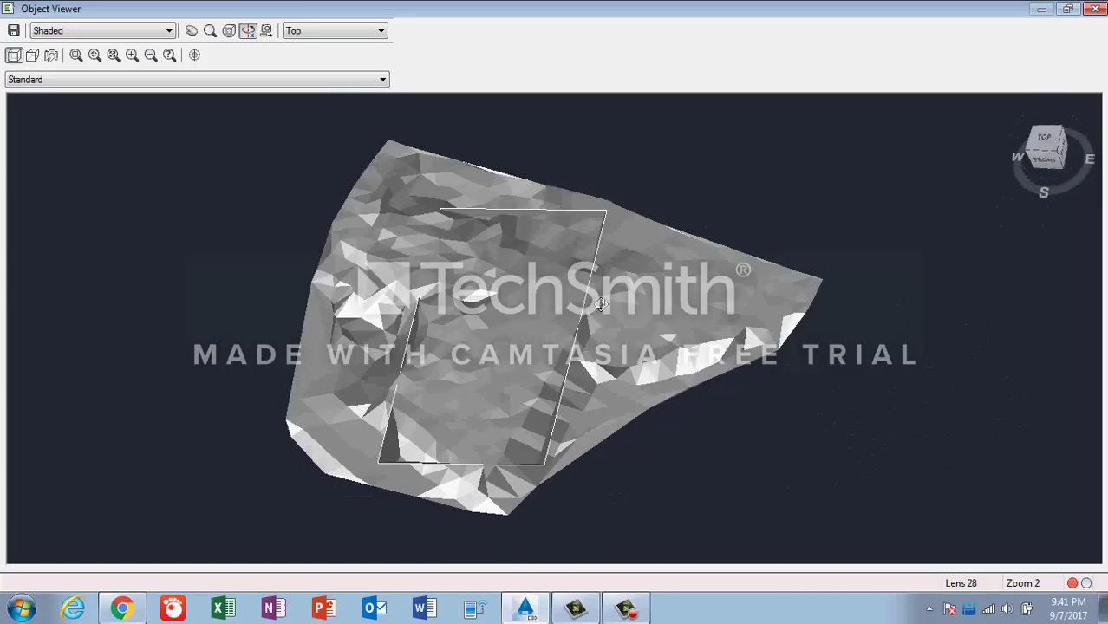
left_click_drag(601, 304, 606, 364)
mouse_move(549, 309)
left_mouse_down()
mouse_move(607, 314)
mouse_move(435, 426)
mouse_move(425, 460)
mouse_move(448, 416)
mouse_move(426, 447)
left_mouse_up()
left_click_drag(363, 511, 350, 366)
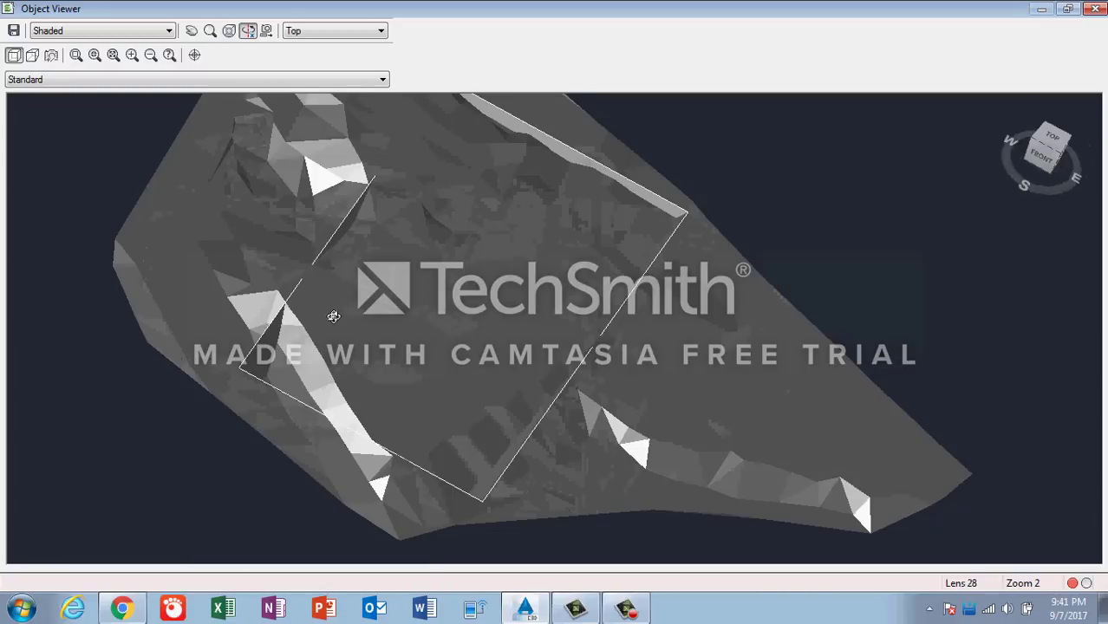
left_click_drag(334, 316, 301, 280)
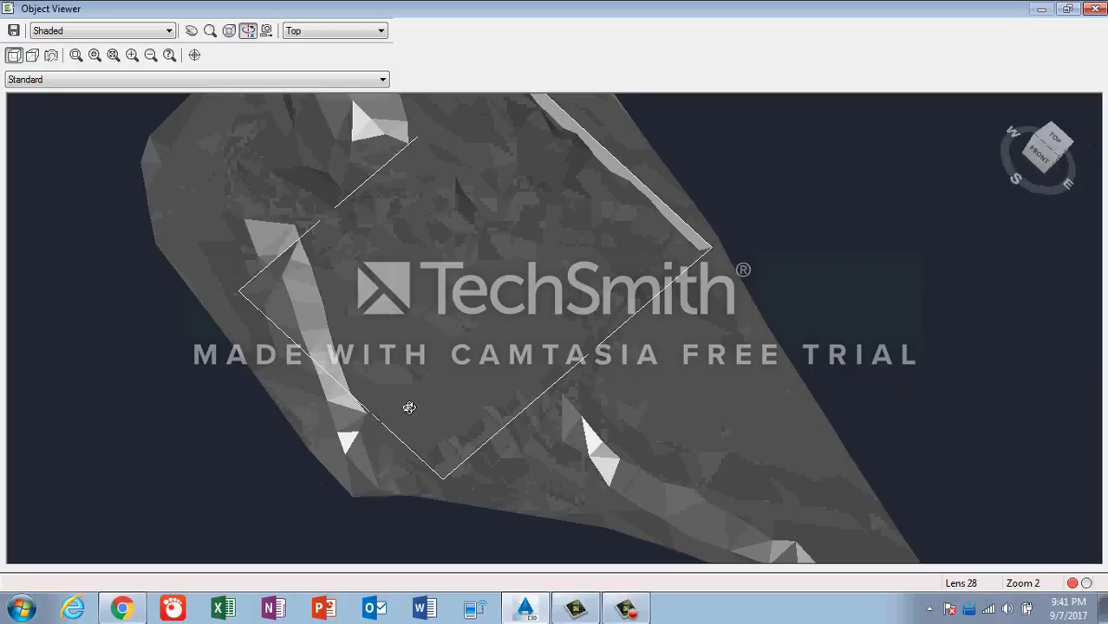
left_click_drag(559, 314, 556, 339)
left_click_drag(645, 188, 656, 248)
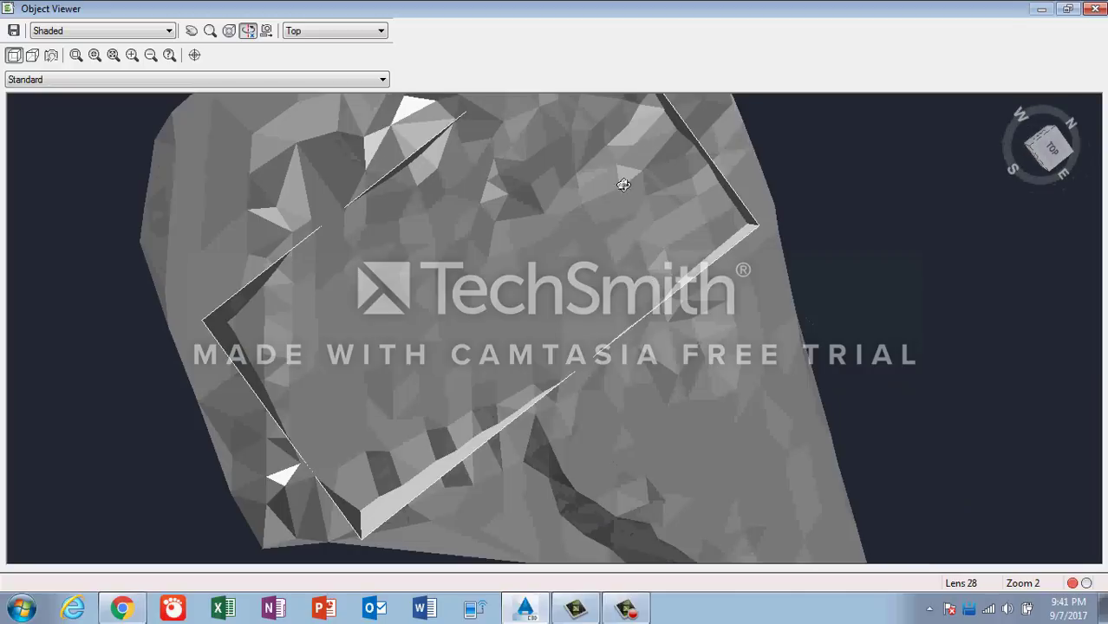
left_click_drag(624, 185, 616, 122)
left_click_drag(527, 278, 520, 201)
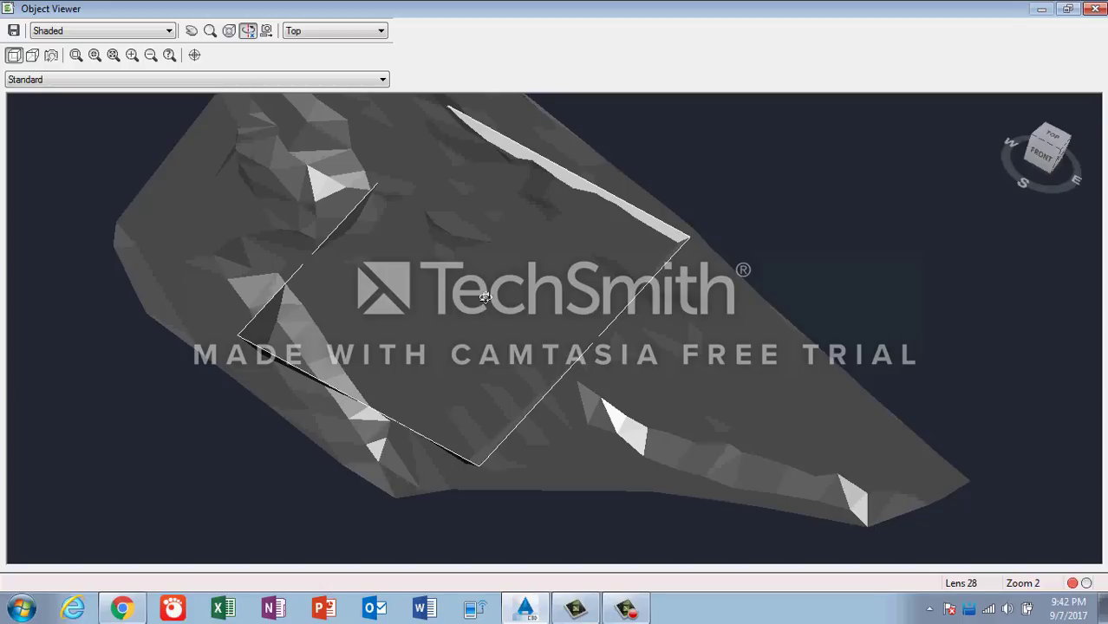
right_click(498, 236)
left_click(525, 245)
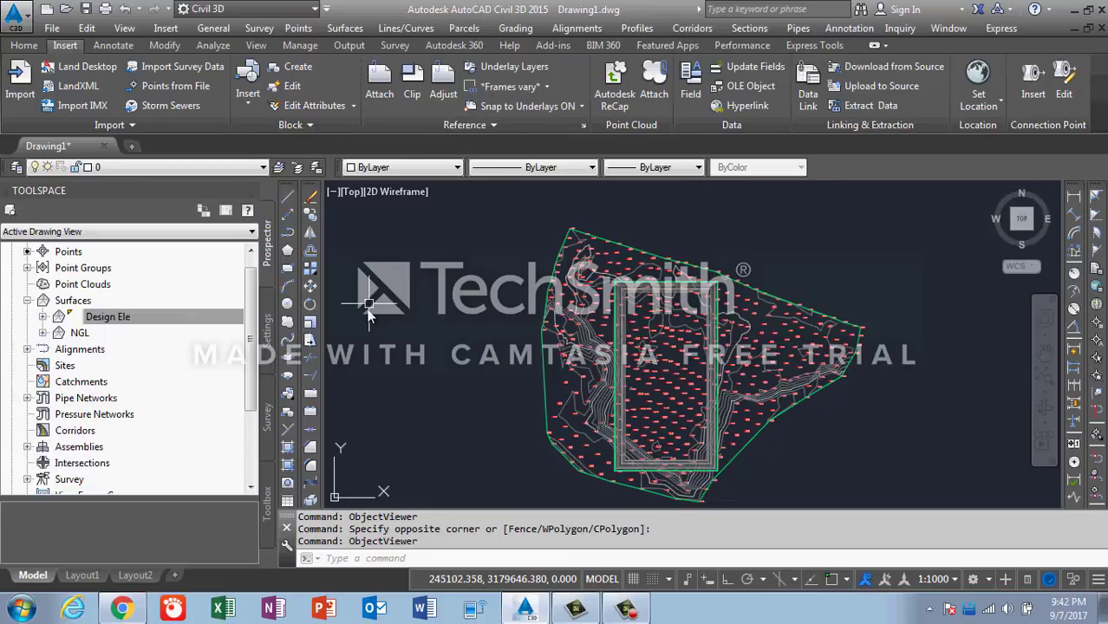
- Open the Volumes Dashboard from the Analyze tab and start a new volume surface
left_click(212, 51)
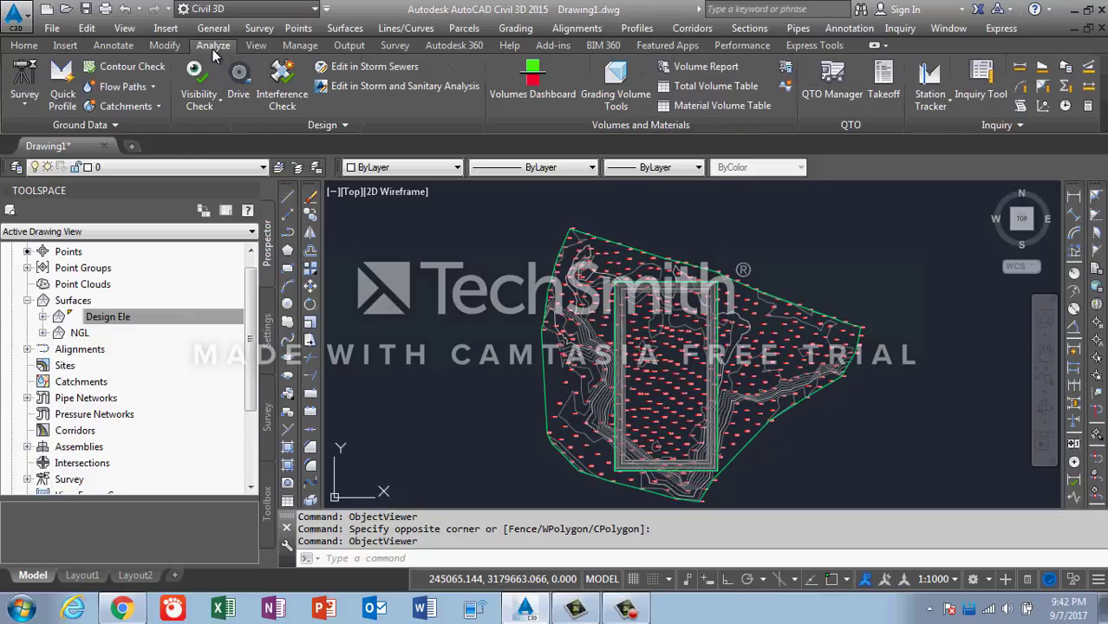
left_click(541, 94)
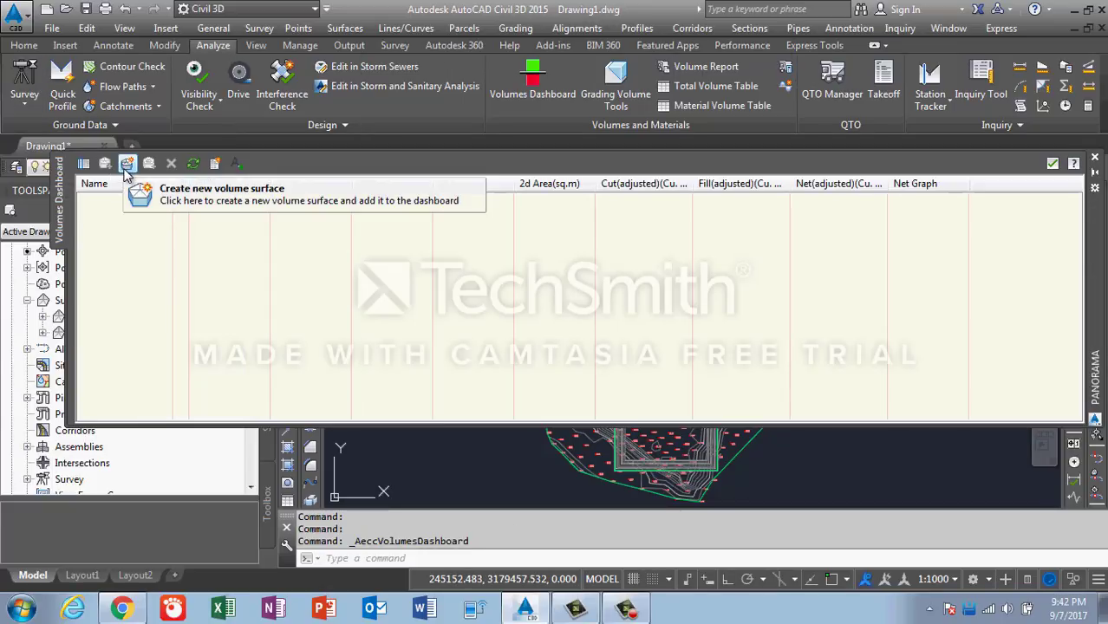
left_click(127, 163)
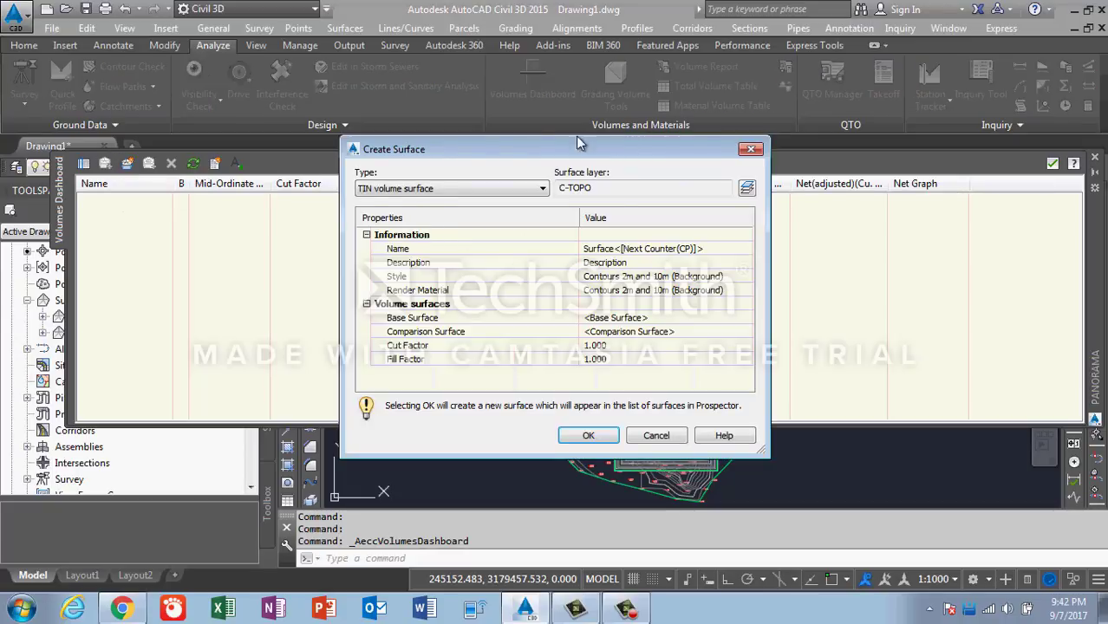
- Name the new volume surface 'Cut & Fill Volume'
left_click(704, 250)
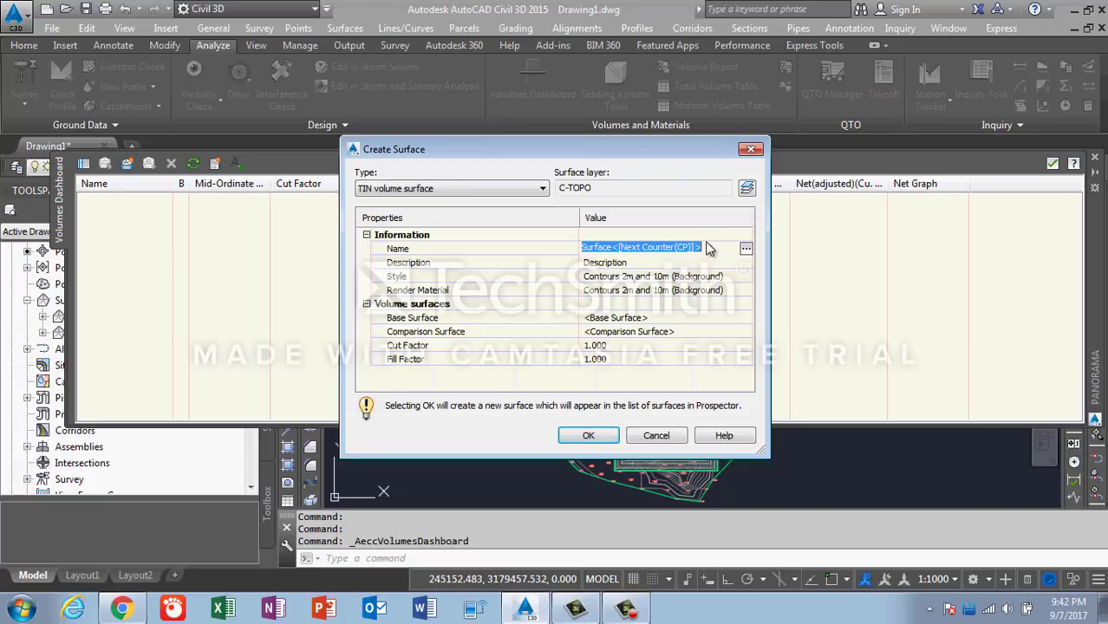
type("cut & Fill Volume")
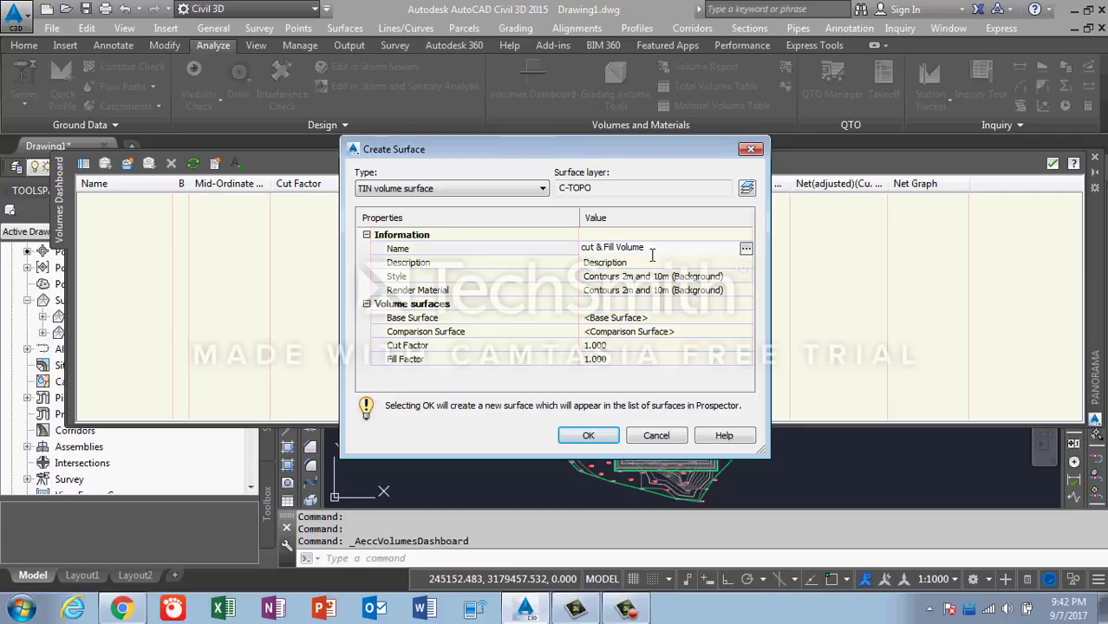
key("Delete")
type("C")
- Set the surface style to Contours 1m and 5m (Background)
left_click(725, 289)
left_click(747, 278)
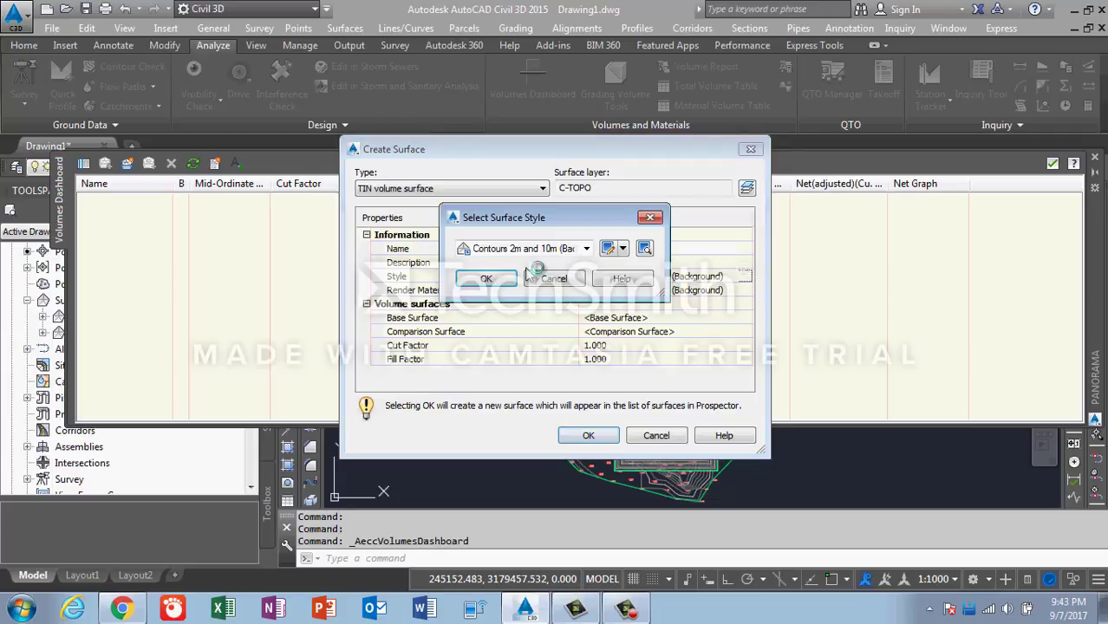
left_click(581, 250)
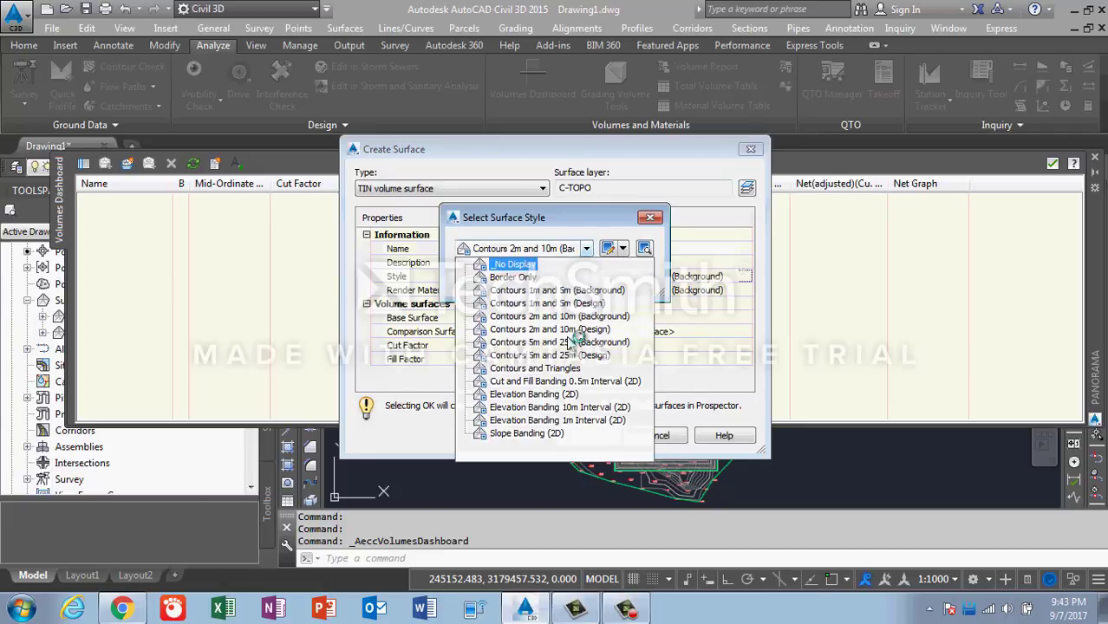
left_click(504, 290)
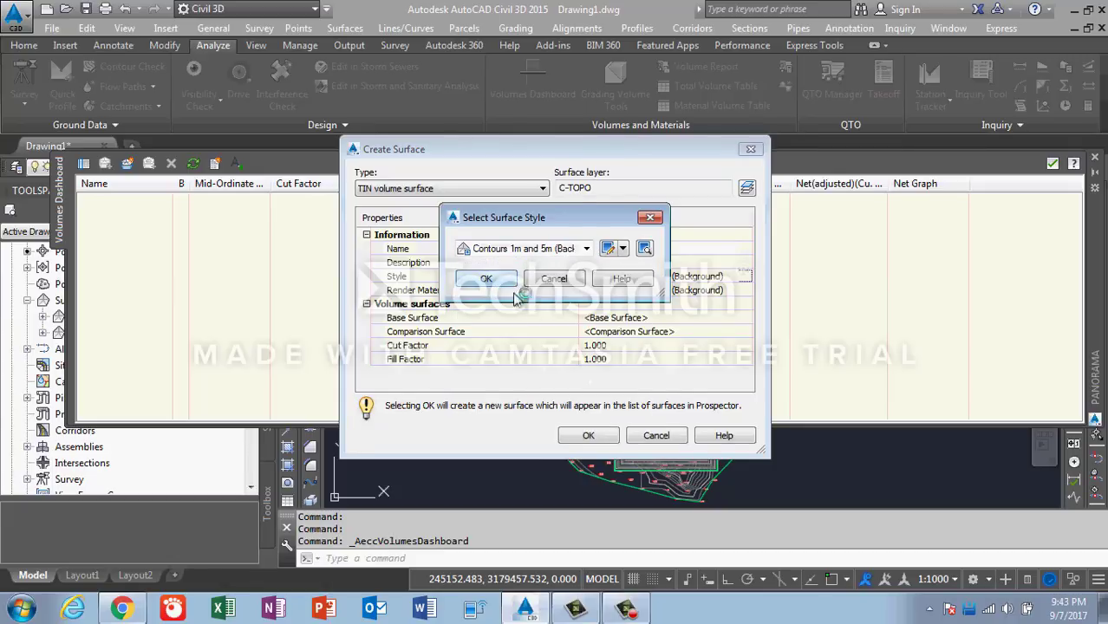
left_click(507, 283)
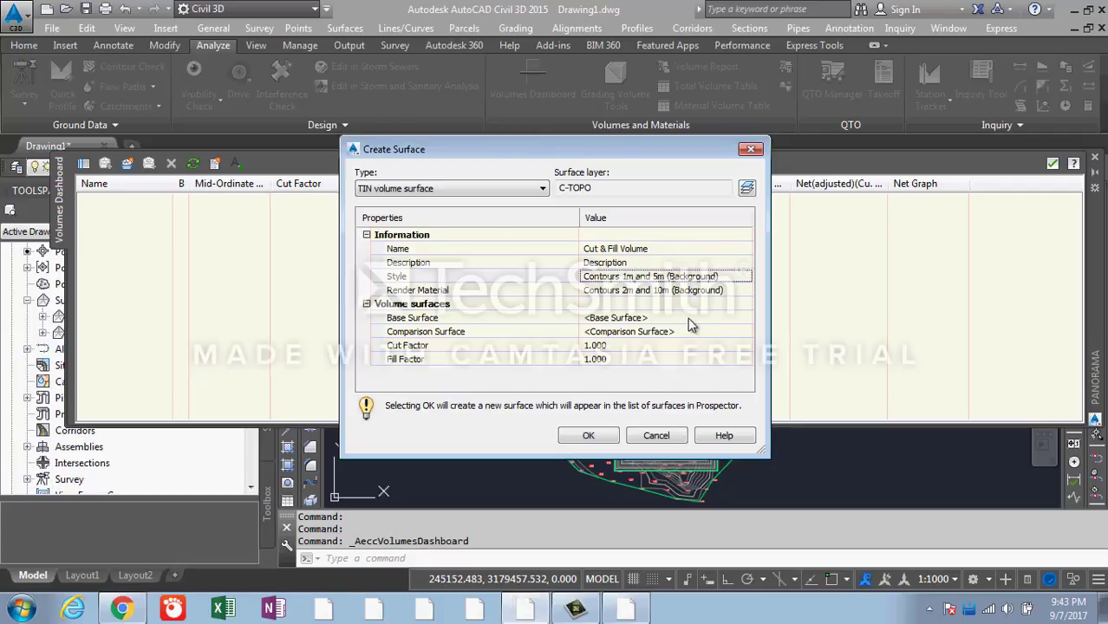
- Use NGL as base and Design Ele as comparison surface, then create the volume surface
left_click(723, 317)
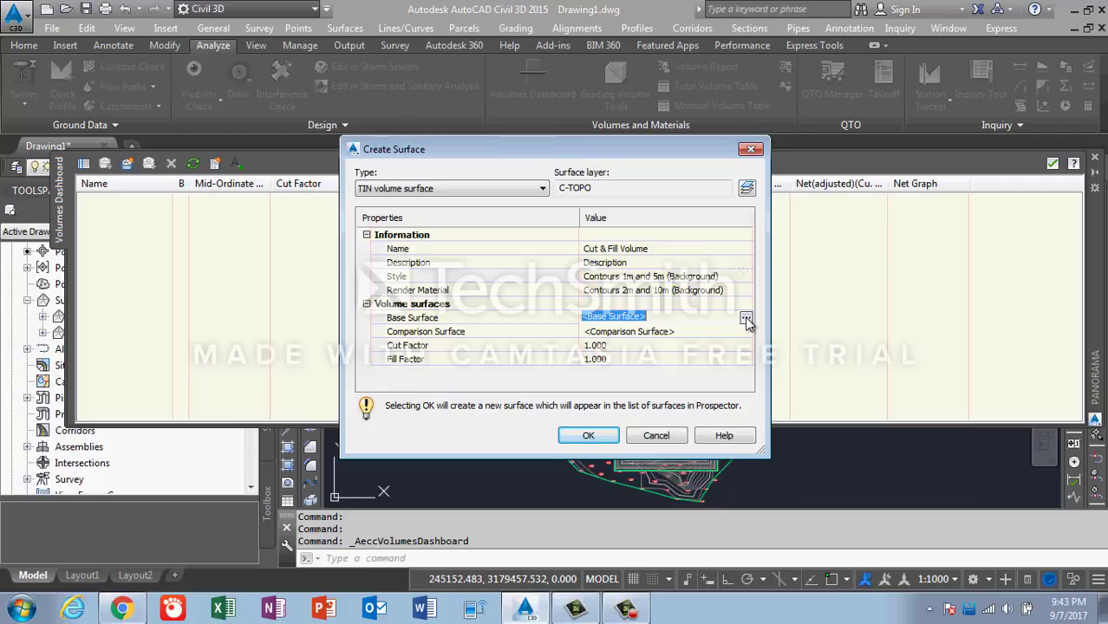
left_click(746, 320)
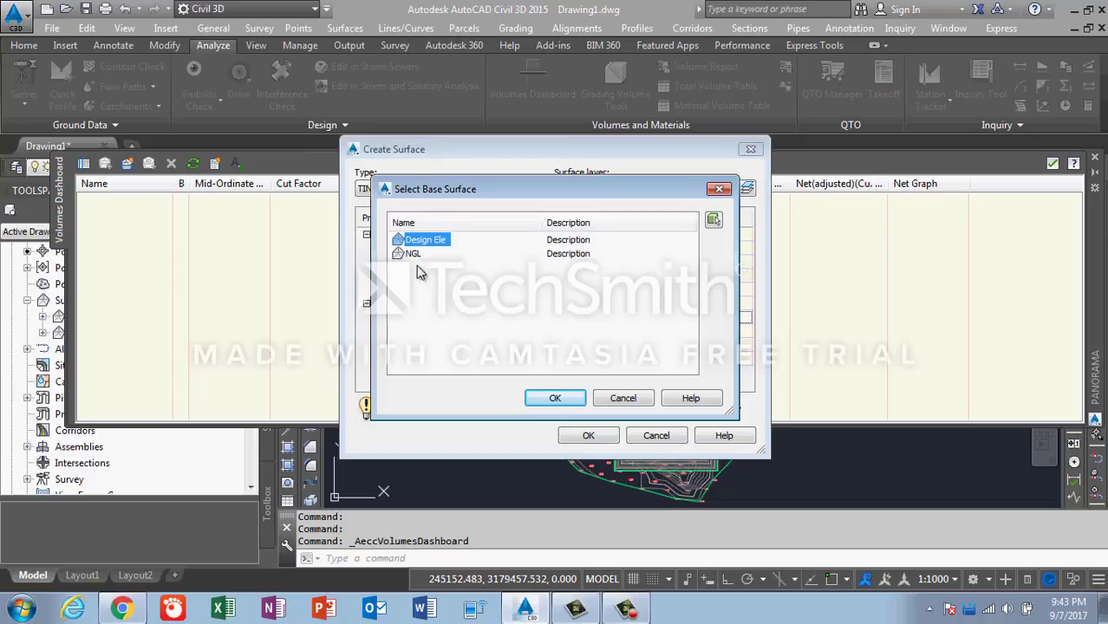
left_click(410, 255)
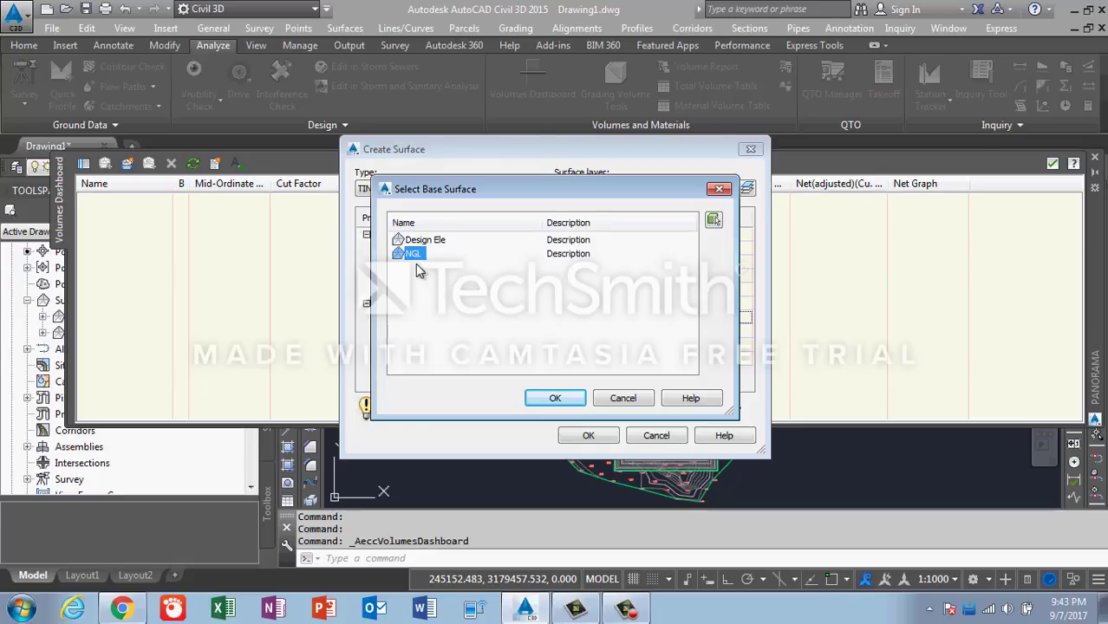
left_click(554, 399)
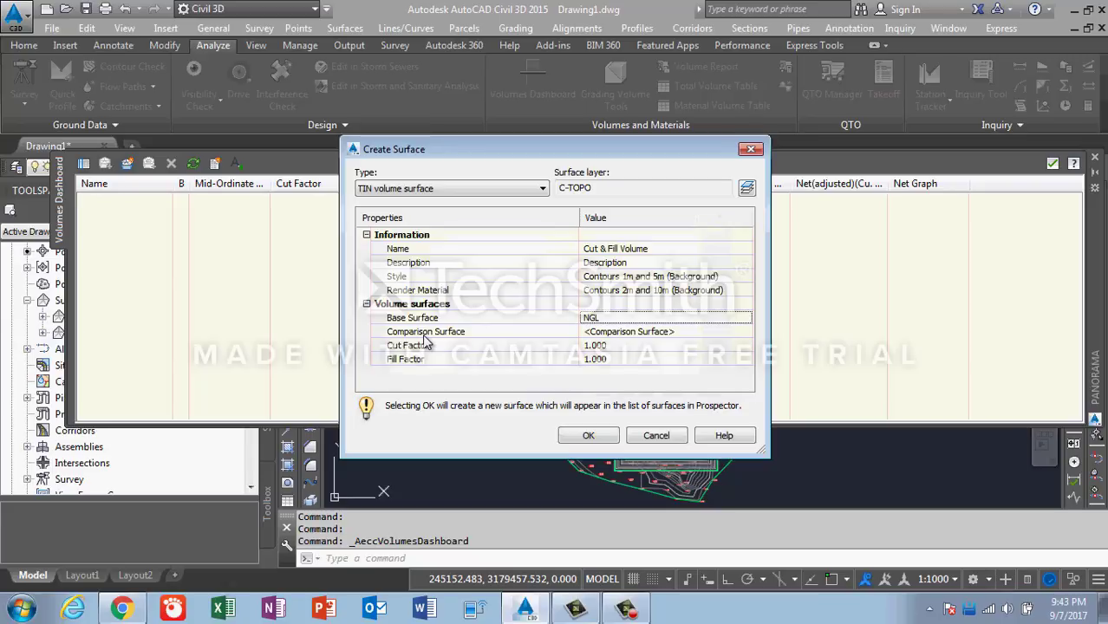
left_click(727, 339)
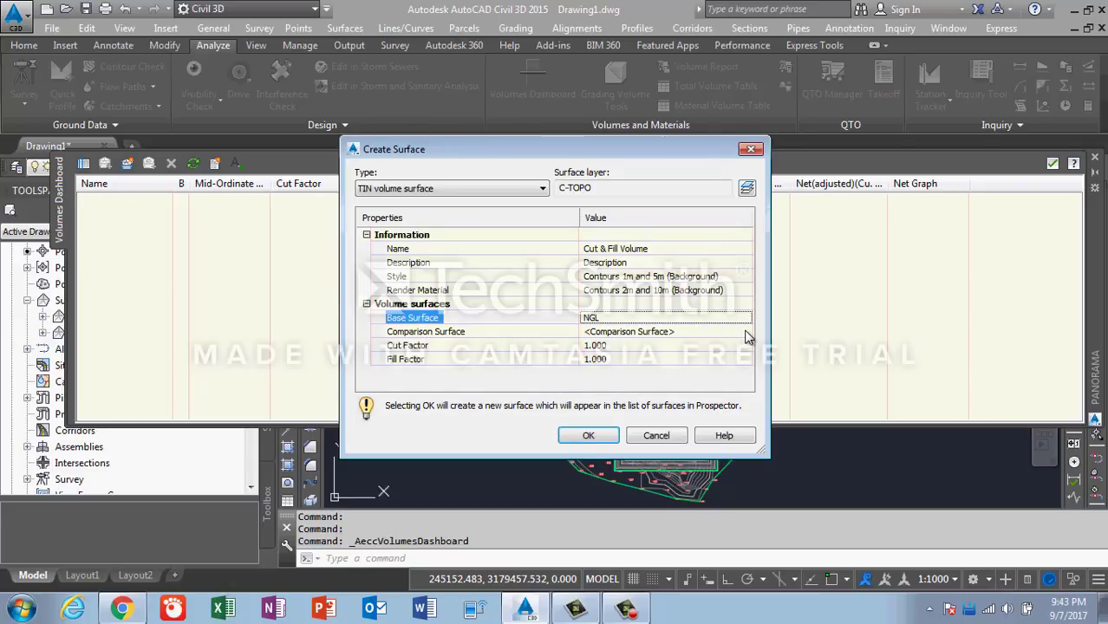
left_click(748, 335)
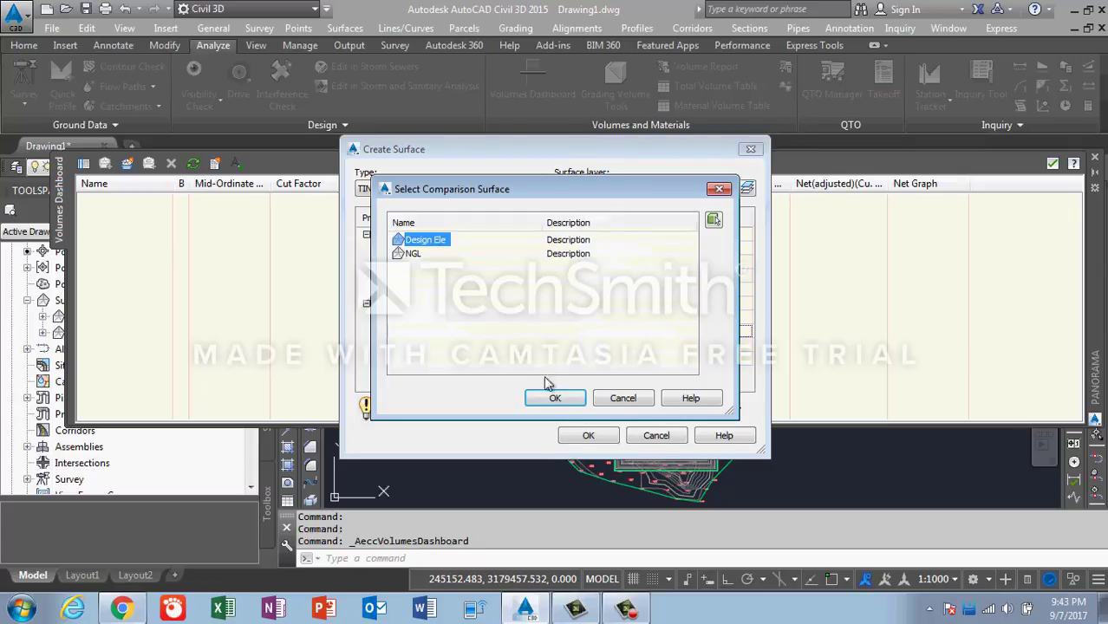
left_click(555, 400)
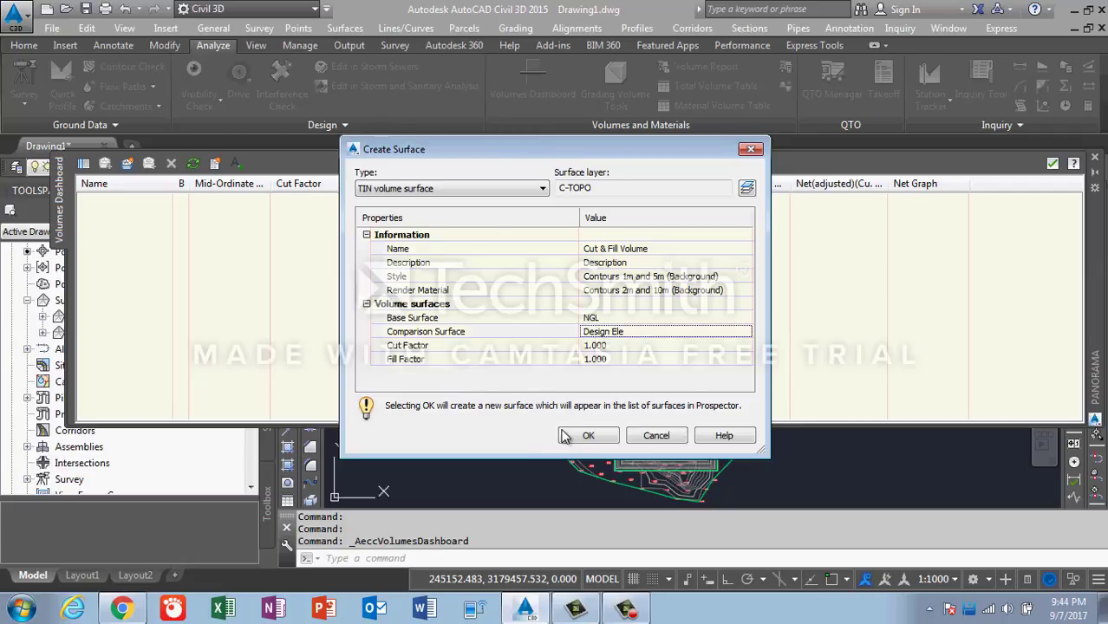
left_click(590, 433)
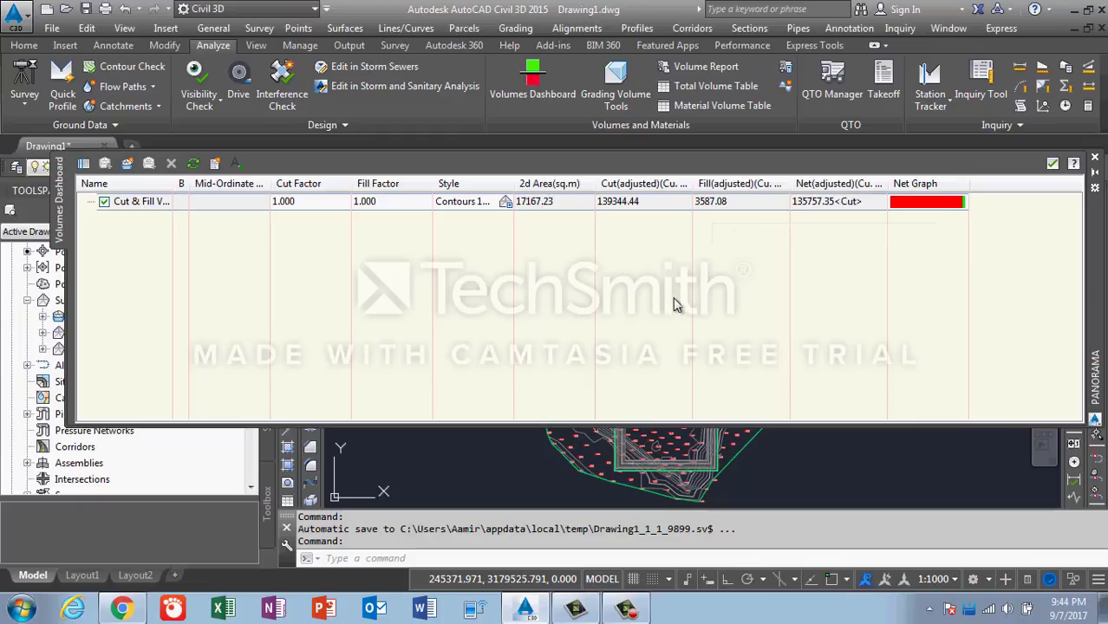
- Close the Volumes Dashboard and open the Cut & Fill Volume surface in the Object Viewer
left_click(1053, 165)
middle_click_drag(675, 387, 664, 331)
left_click(107, 333)
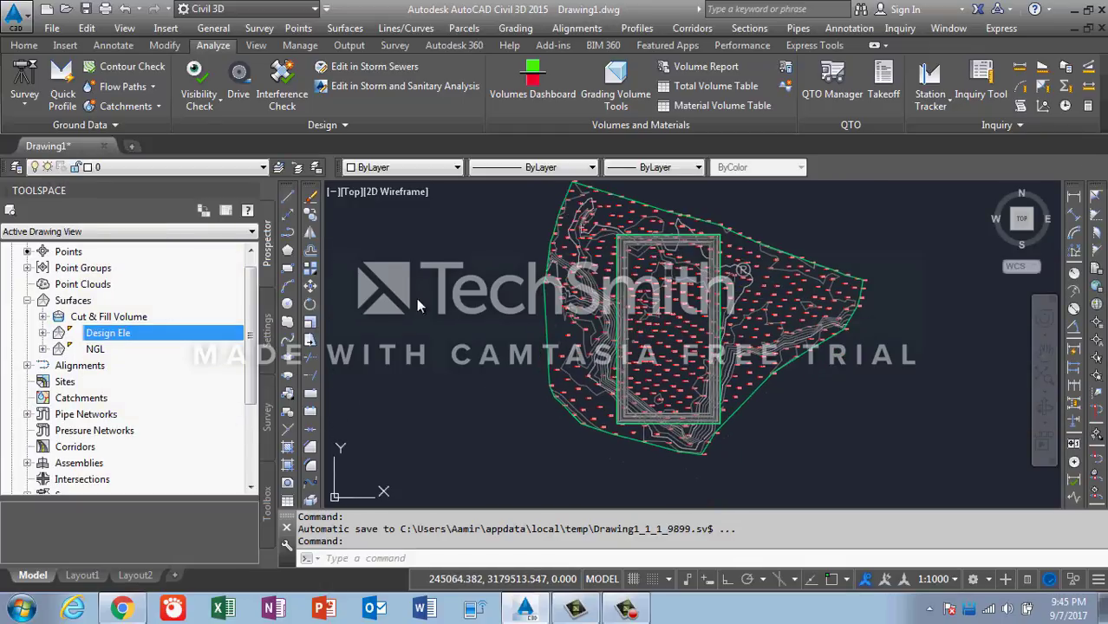
right_click(116, 320)
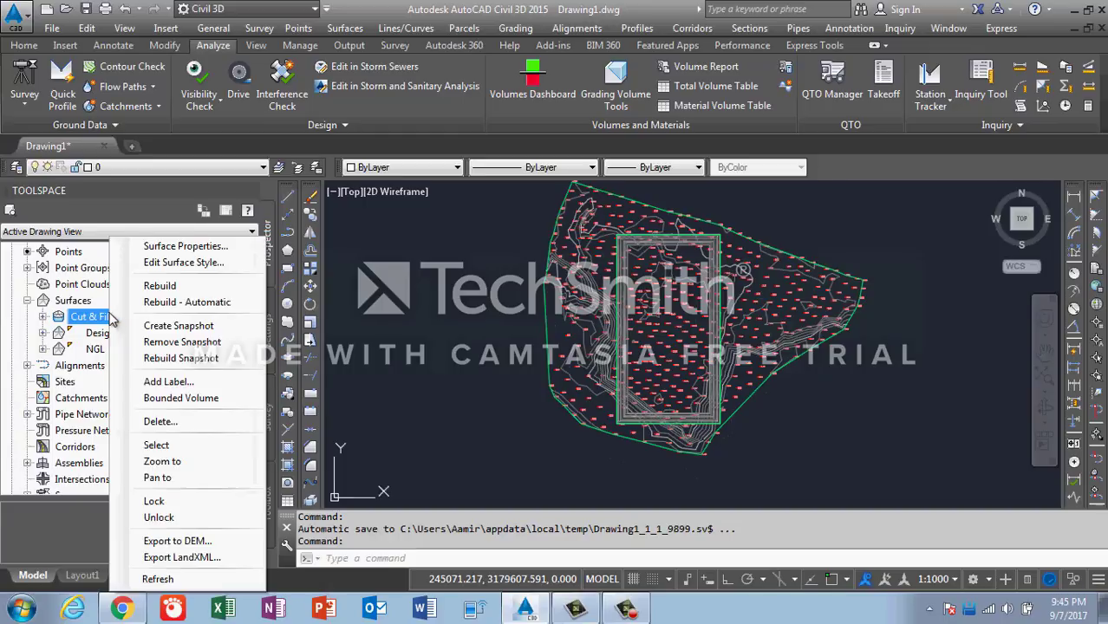
left_click(163, 446)
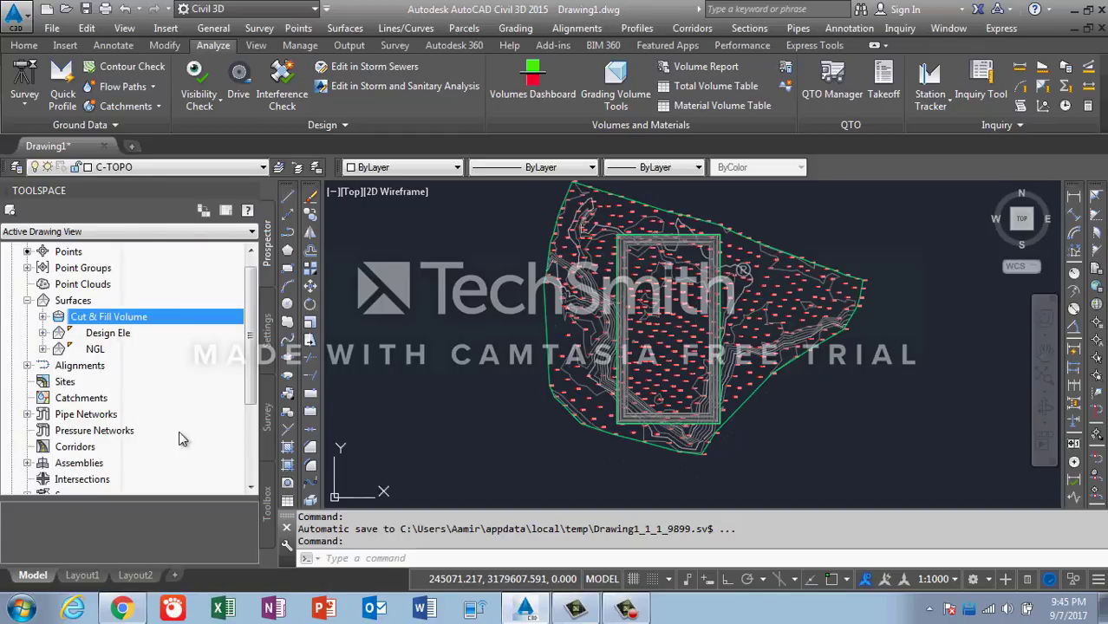
right_click(621, 379)
left_click(667, 344)
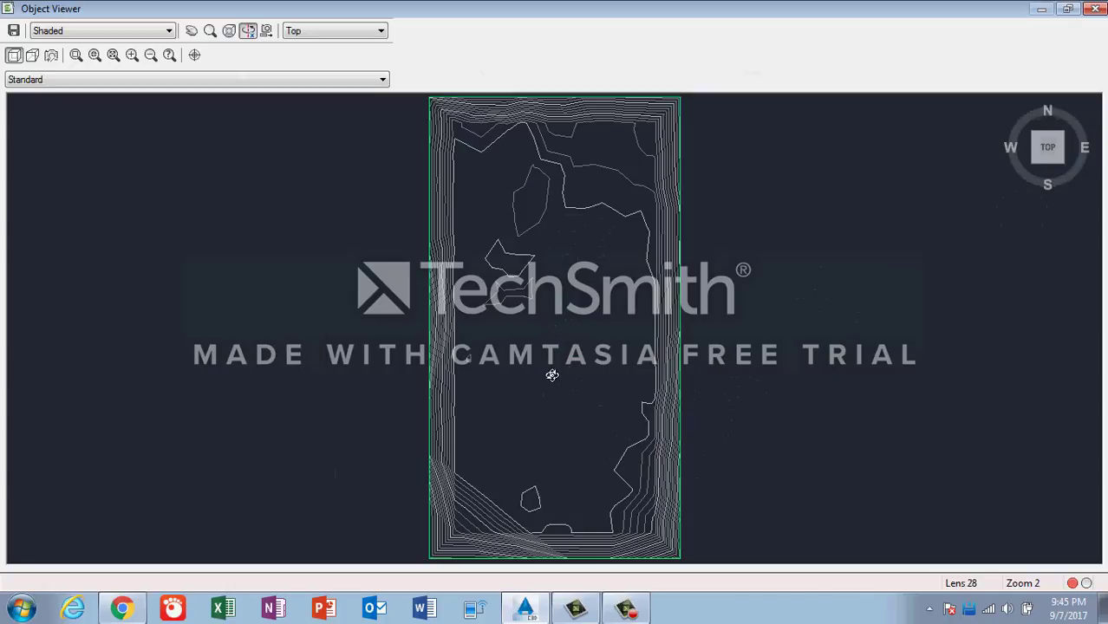
- Orbit the Cut & Fill Volume surface to inspect it in 3D, then close the Object Viewer
left_click_drag(552, 375, 538, 229)
left_click_drag(547, 285, 444, 361)
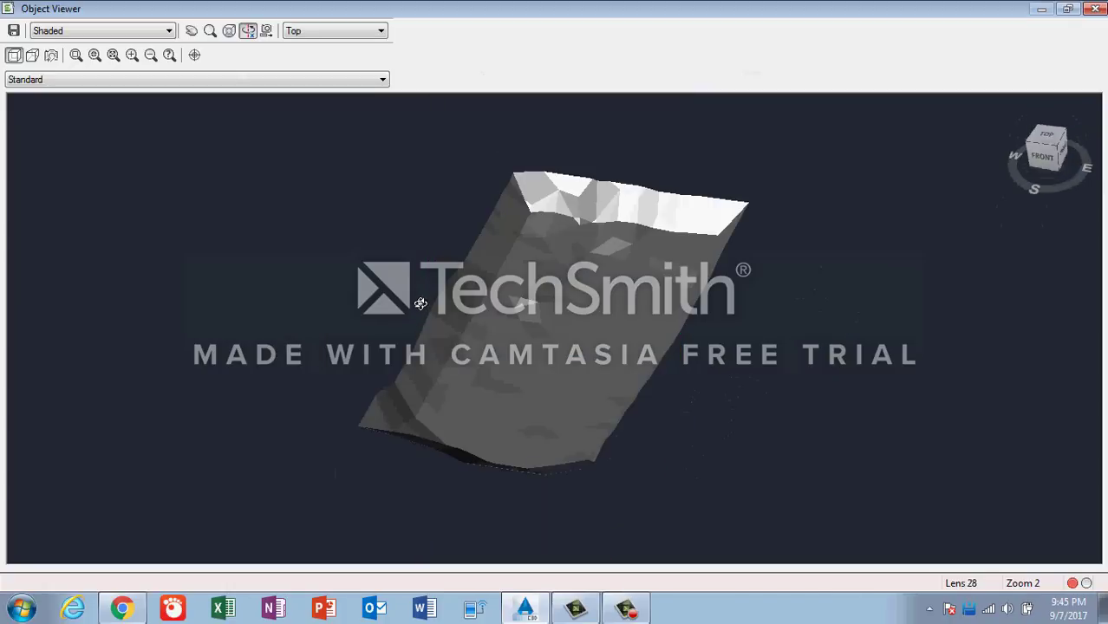
left_click_drag(420, 303, 434, 320)
left_click_drag(540, 354, 557, 346)
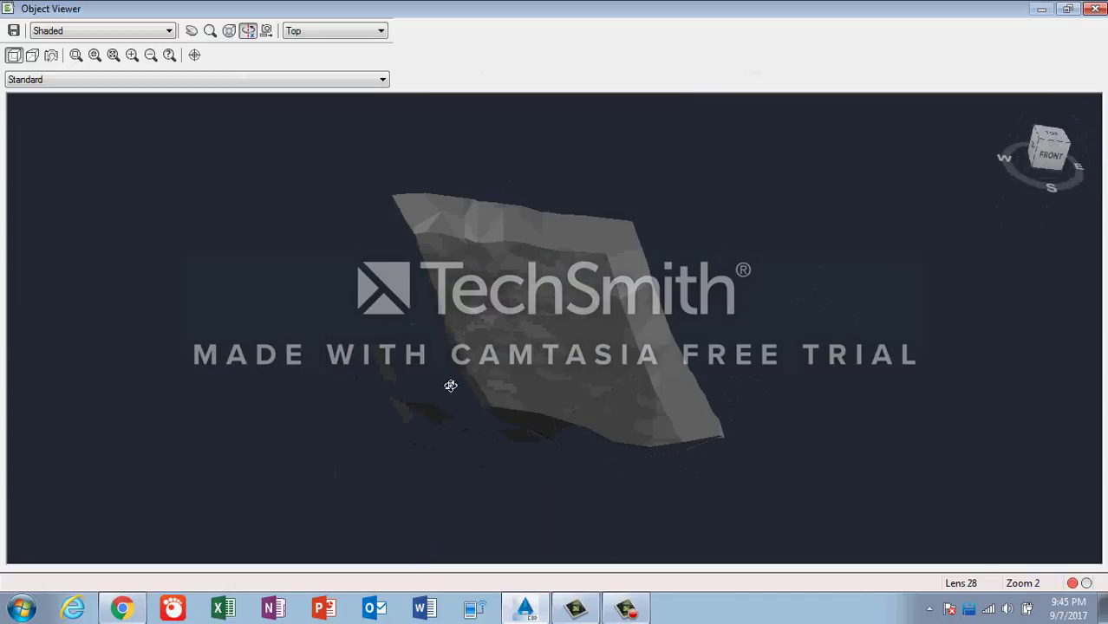
mouse_move(450, 385)
left_mouse_down()
mouse_move(385, 339)
mouse_move(478, 323)
left_mouse_up()
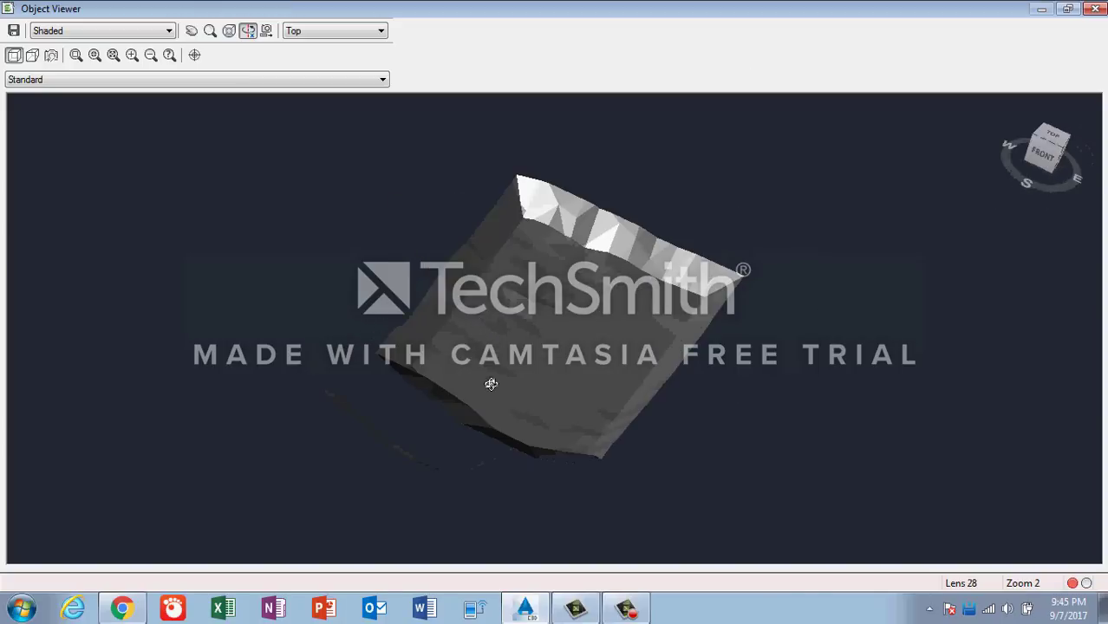
left_click_drag(491, 384, 454, 434)
left_click_drag(365, 367, 396, 341)
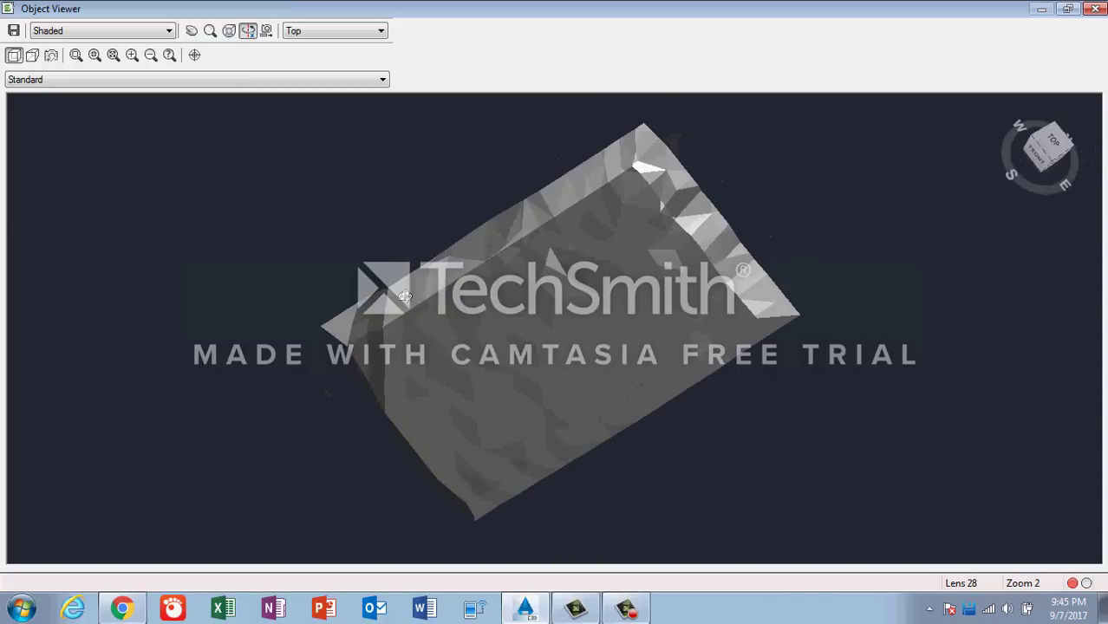
left_click_drag(415, 263, 488, 292)
left_click_drag(542, 378, 548, 287)
left_click_drag(478, 309, 451, 345)
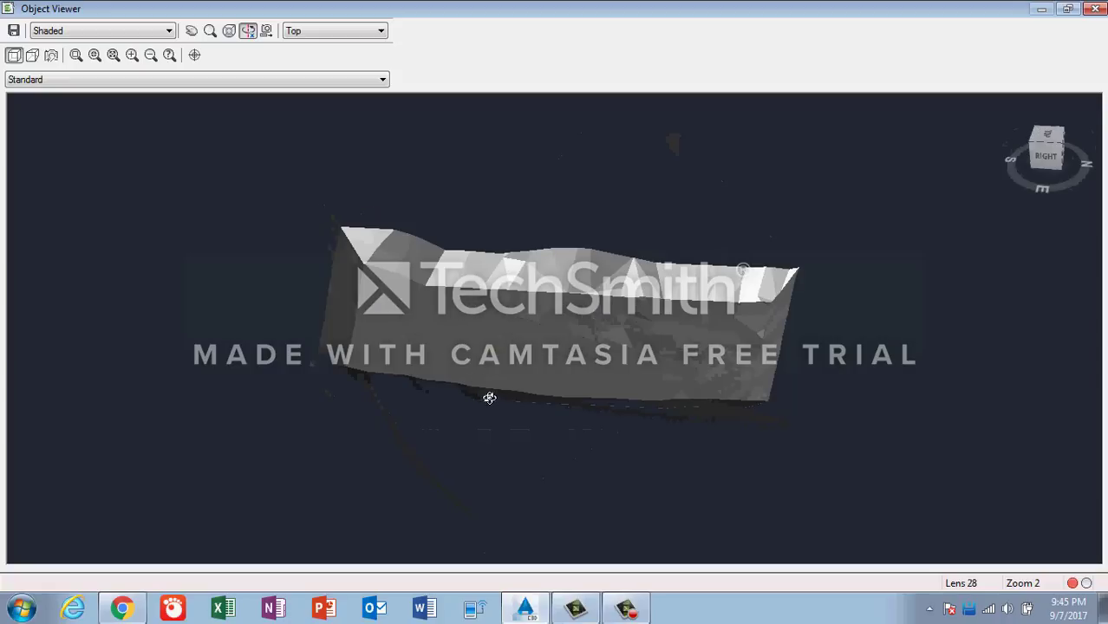
left_click_drag(521, 408, 565, 409)
left_click_drag(721, 359, 723, 327)
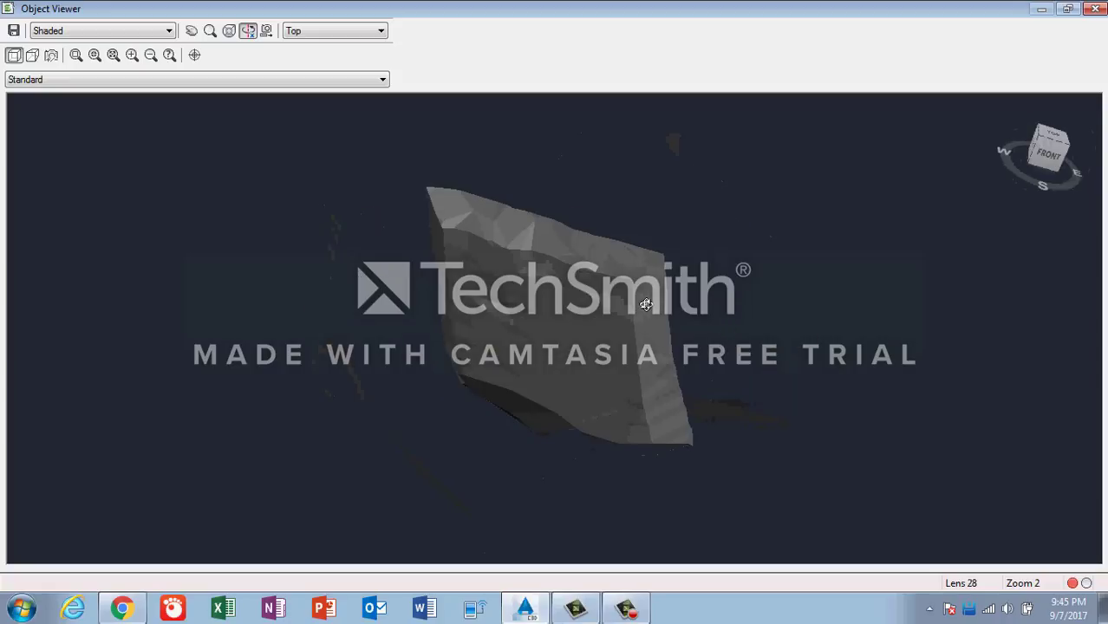
mouse_move(646, 305)
left_mouse_down()
mouse_move(649, 351)
mouse_move(705, 363)
left_mouse_up()
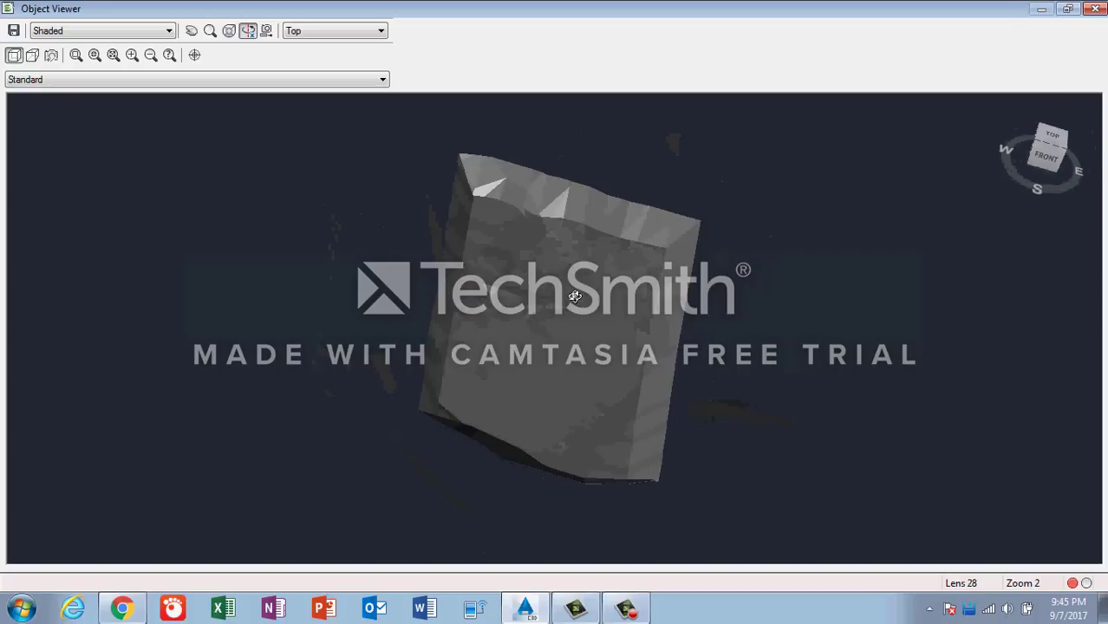
left_click_drag(575, 295, 526, 262)
left_click_drag(469, 239, 567, 287)
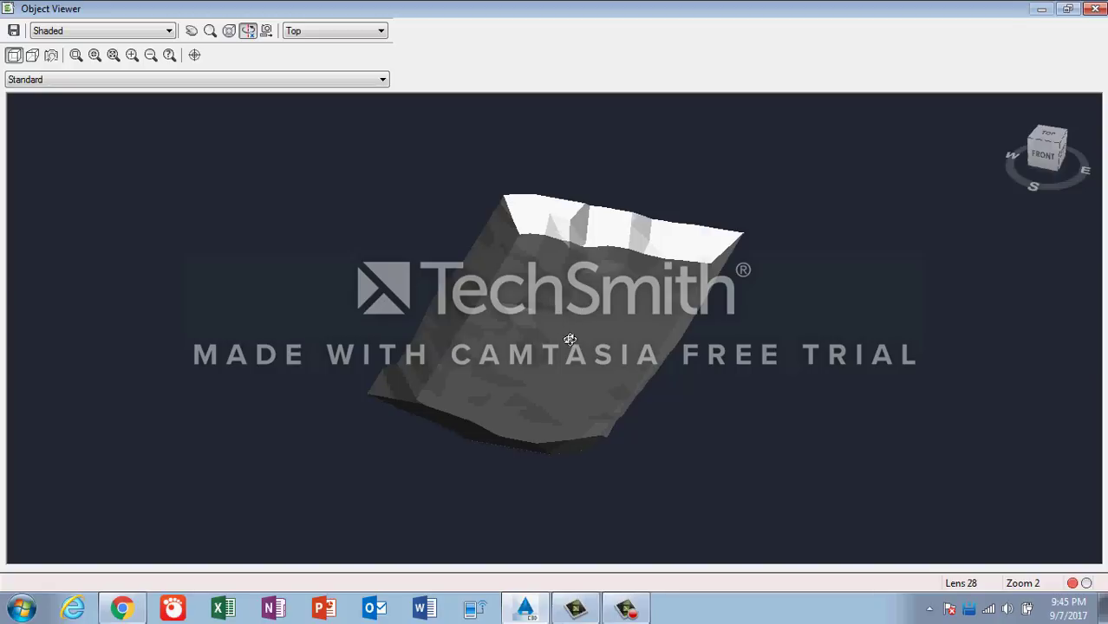
mouse_move(568, 341)
left_mouse_down()
mouse_move(551, 277)
mouse_move(539, 388)
left_mouse_up()
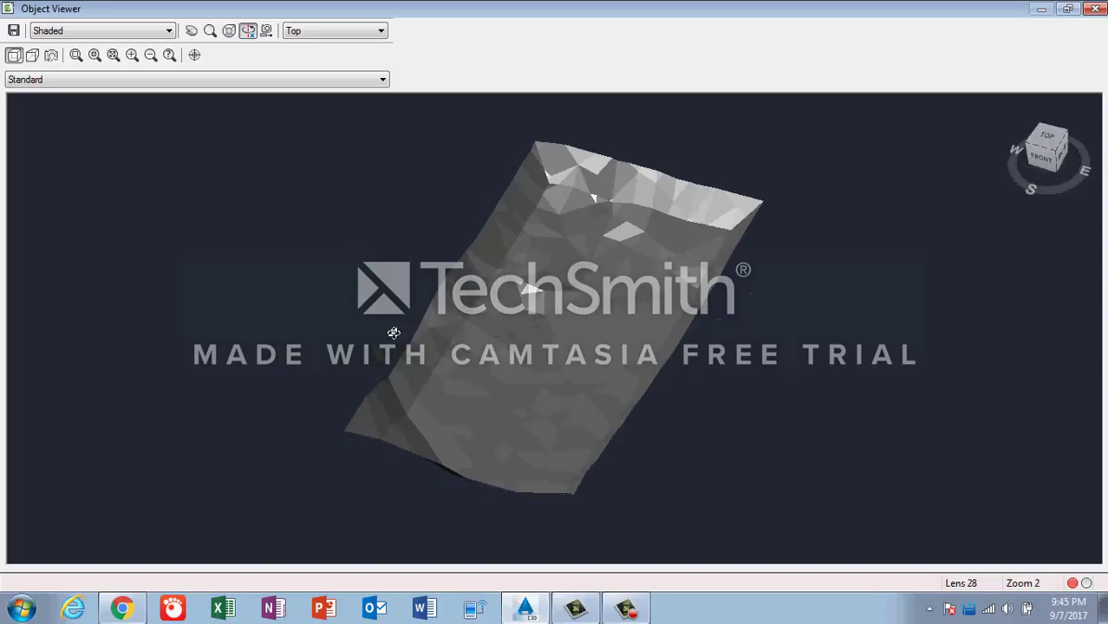
mouse_move(391, 329)
left_mouse_down()
mouse_move(478, 379)
mouse_move(453, 330)
left_mouse_up()
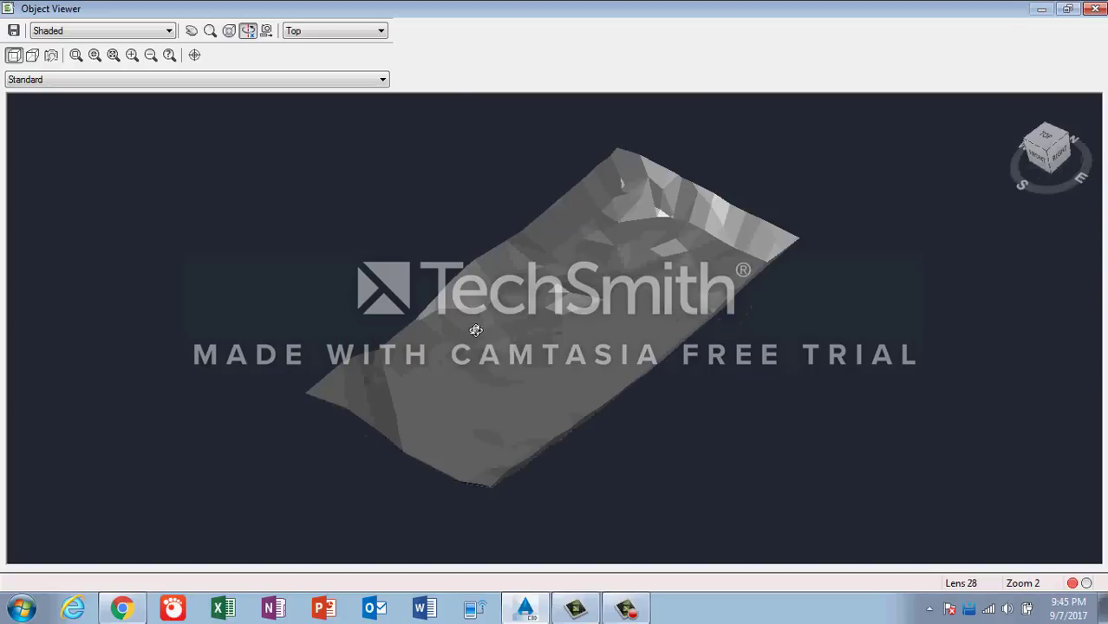
right_click(457, 50)
left_click(492, 63)
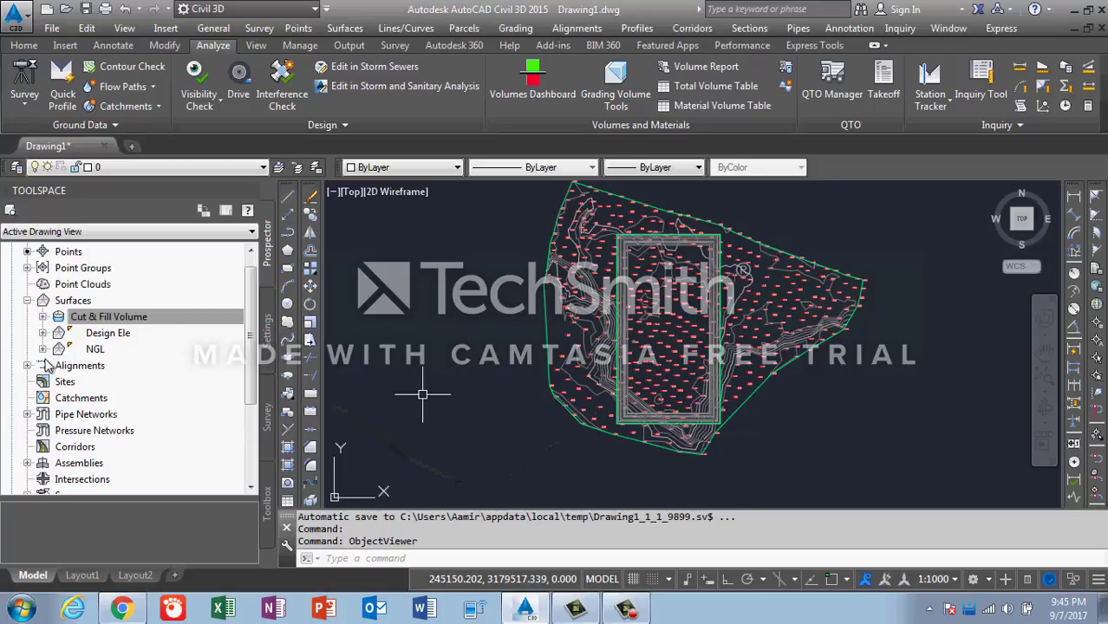
left_click(845, 379)
left_click(738, 358)
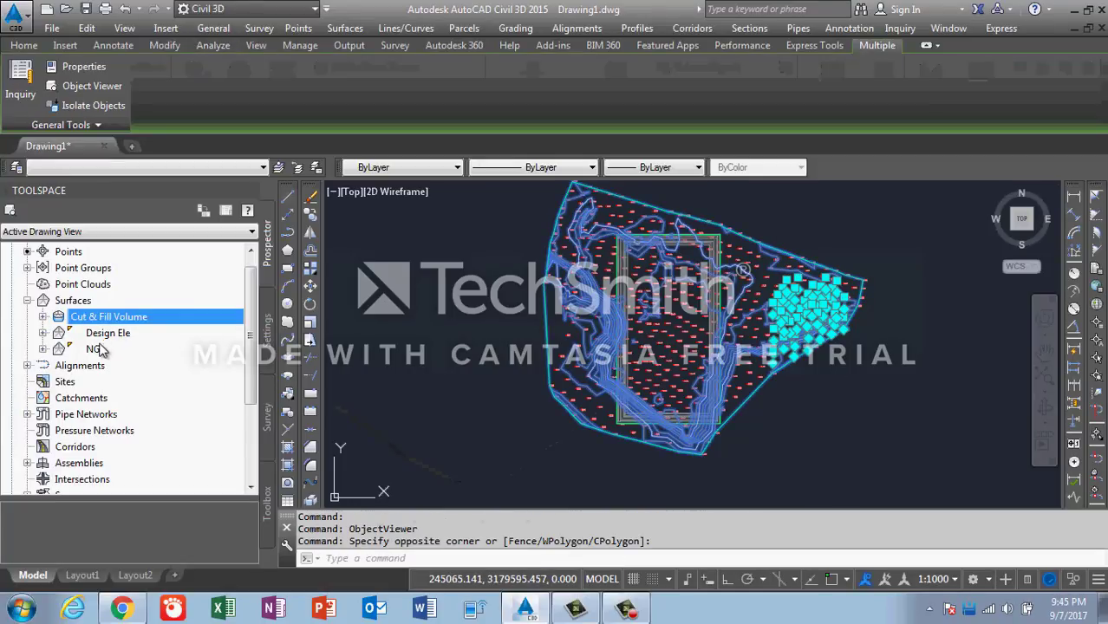
right_click(103, 351)
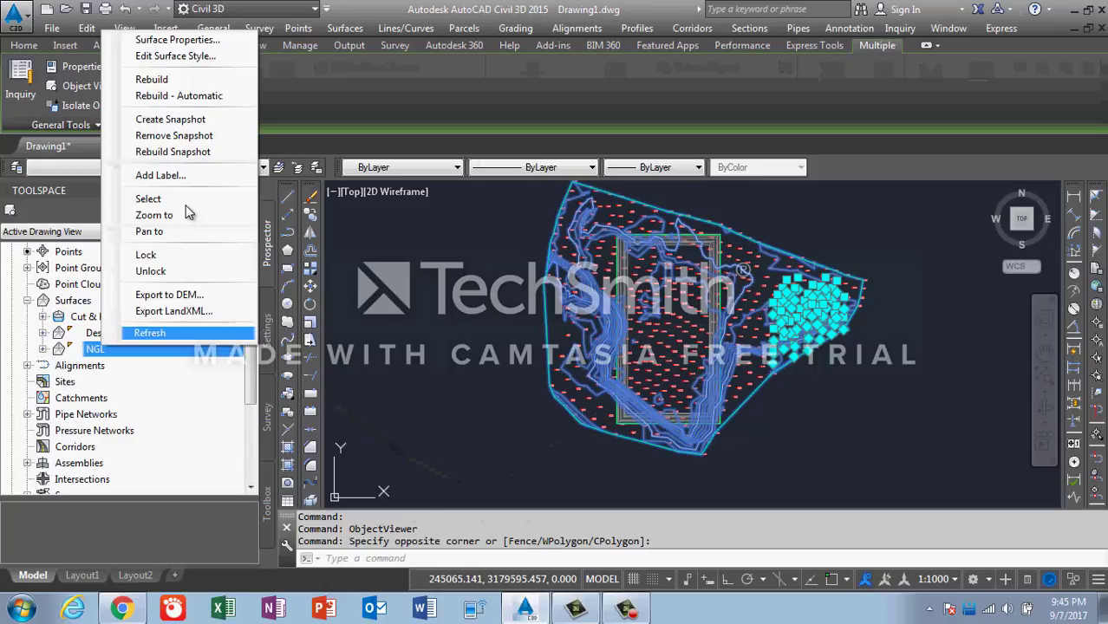
left_click(468, 282)
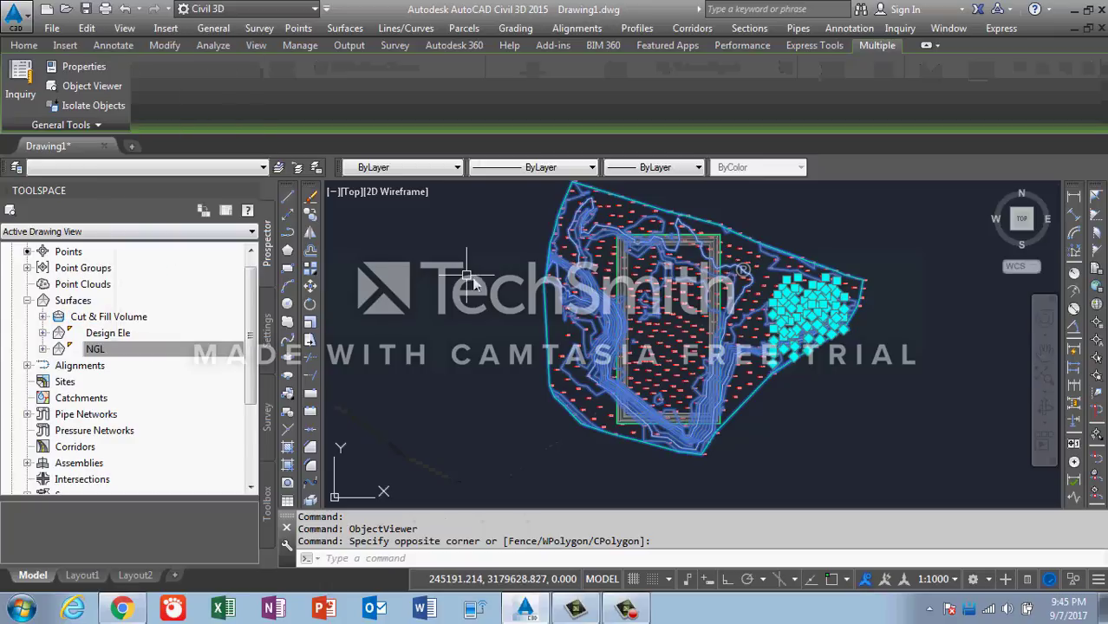
right_click(805, 391)
left_click(805, 464)
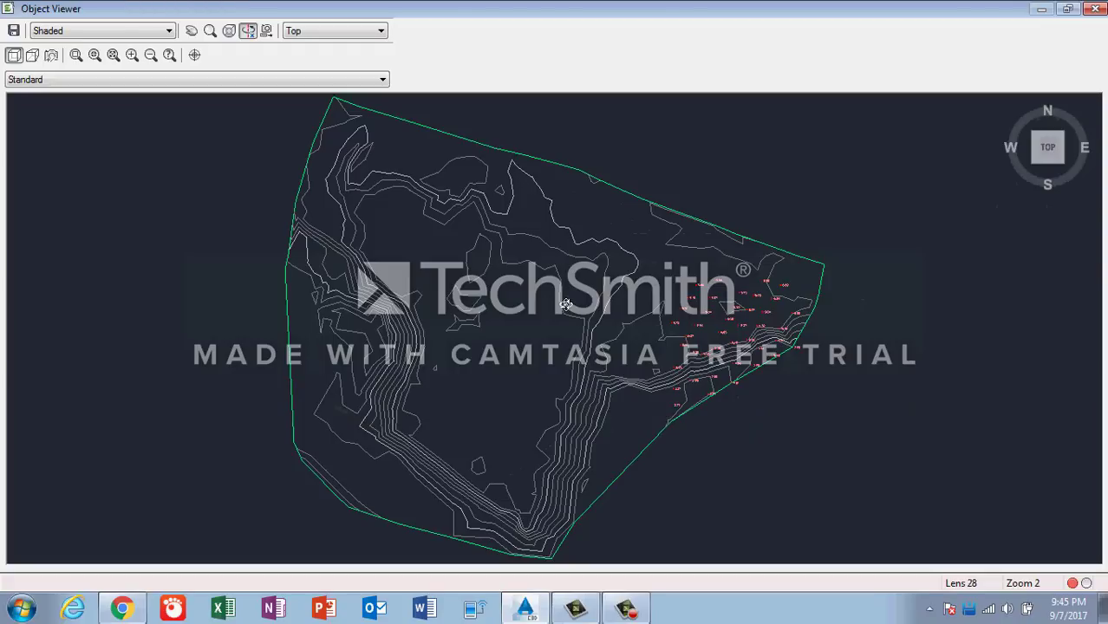
left_click_drag(564, 305, 667, 316)
left_click_drag(659, 445, 545, 435)
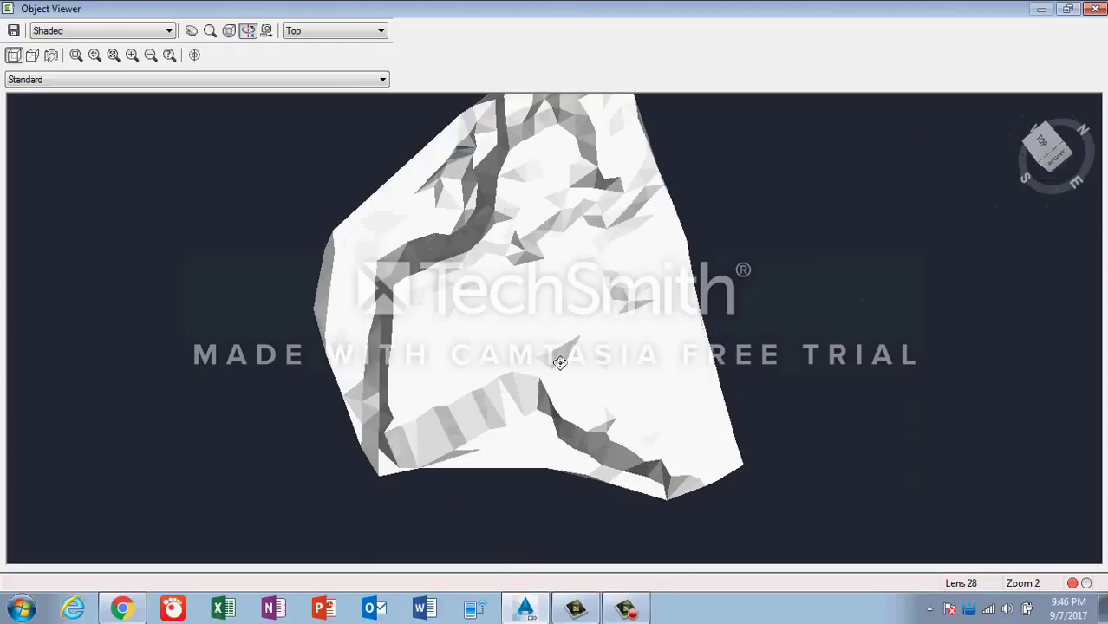
left_click_drag(560, 362, 700, 460)
left_click_drag(563, 415, 483, 309)
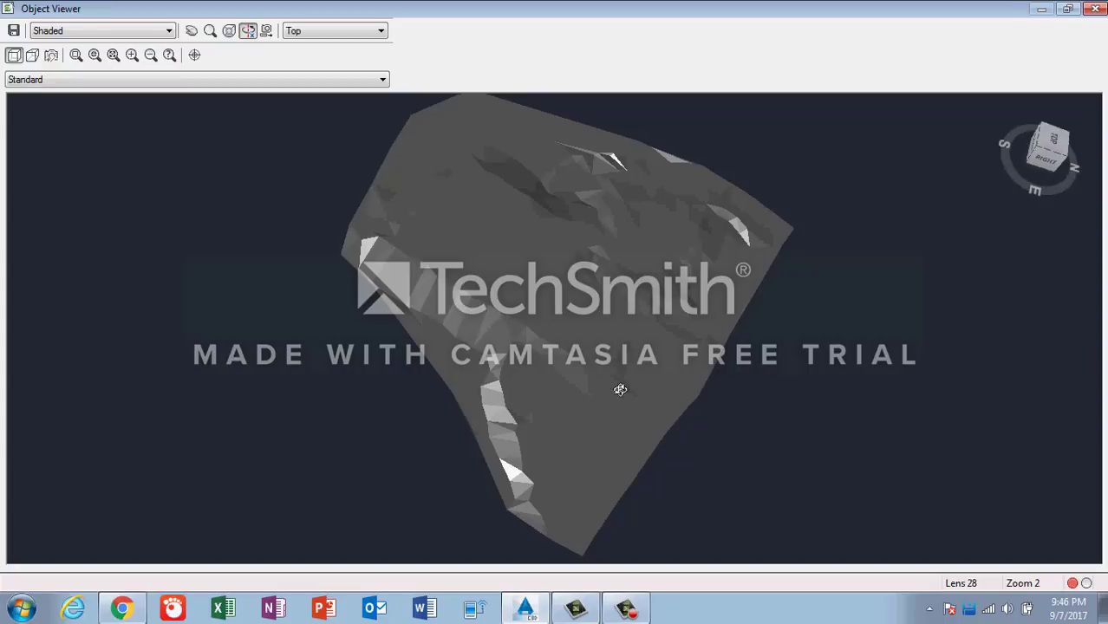
left_click_drag(620, 389, 507, 416)
key("Escape")
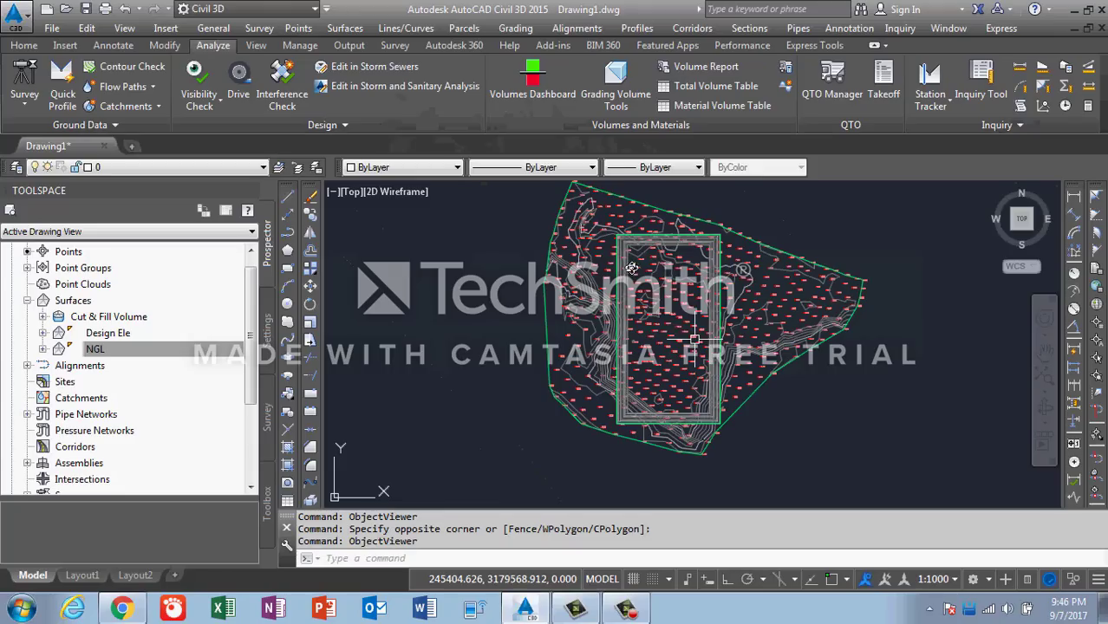
left_click(719, 293)
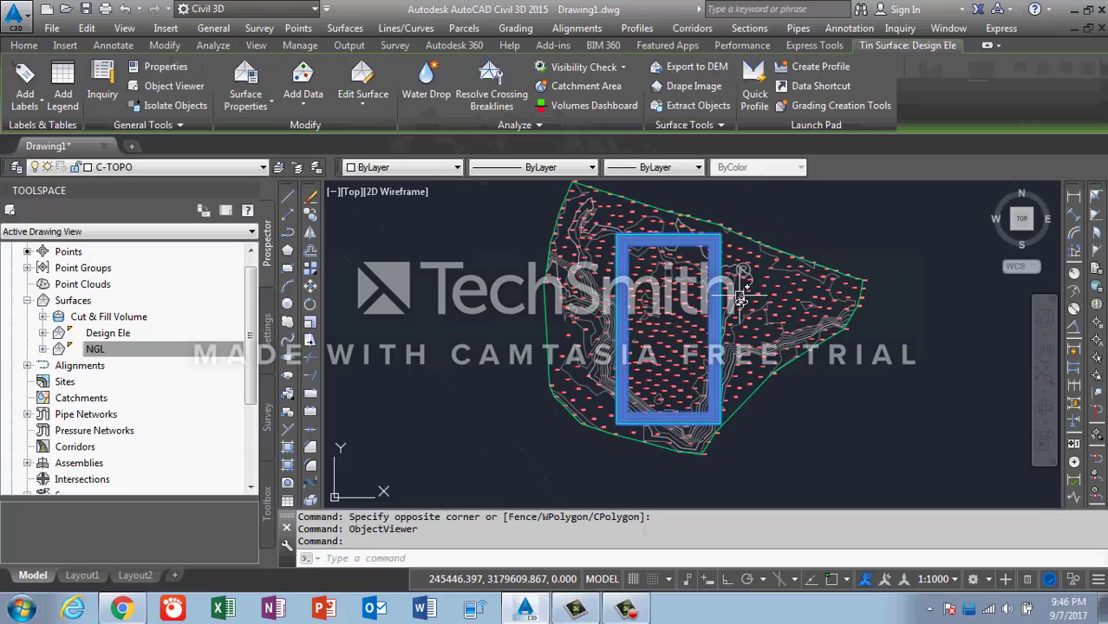
left_click(741, 298)
right_click(815, 304)
left_click(789, 467)
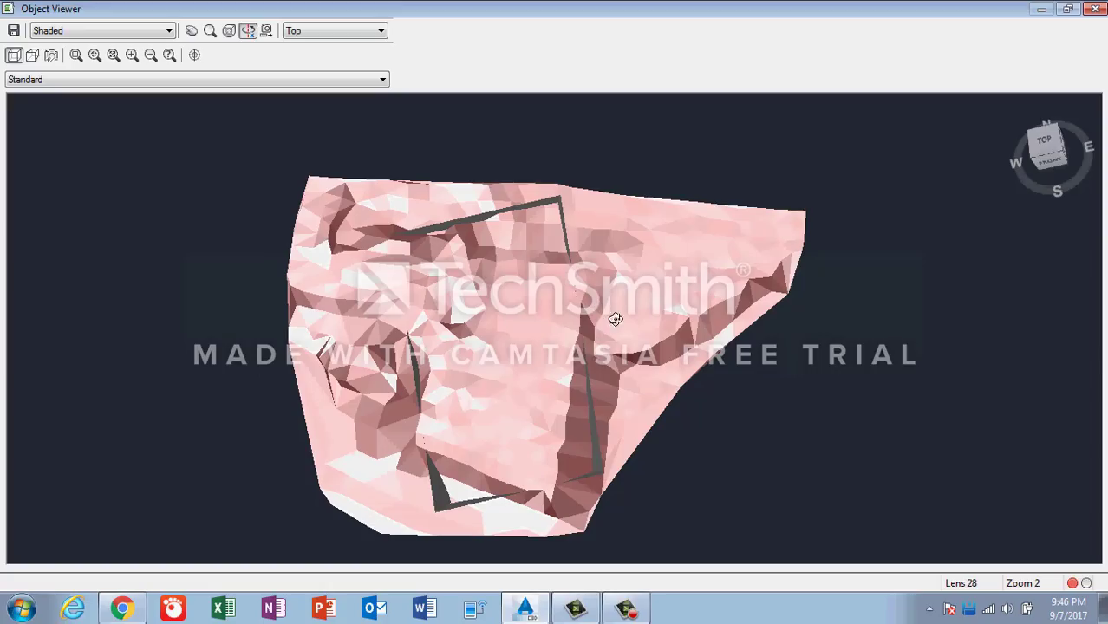
mouse_move(635, 294)
left_mouse_down()
mouse_move(566, 422)
mouse_move(638, 287)
left_mouse_up()
mouse_move(465, 397)
left_mouse_down()
mouse_move(425, 381)
mouse_move(403, 346)
mouse_move(373, 457)
left_mouse_up()
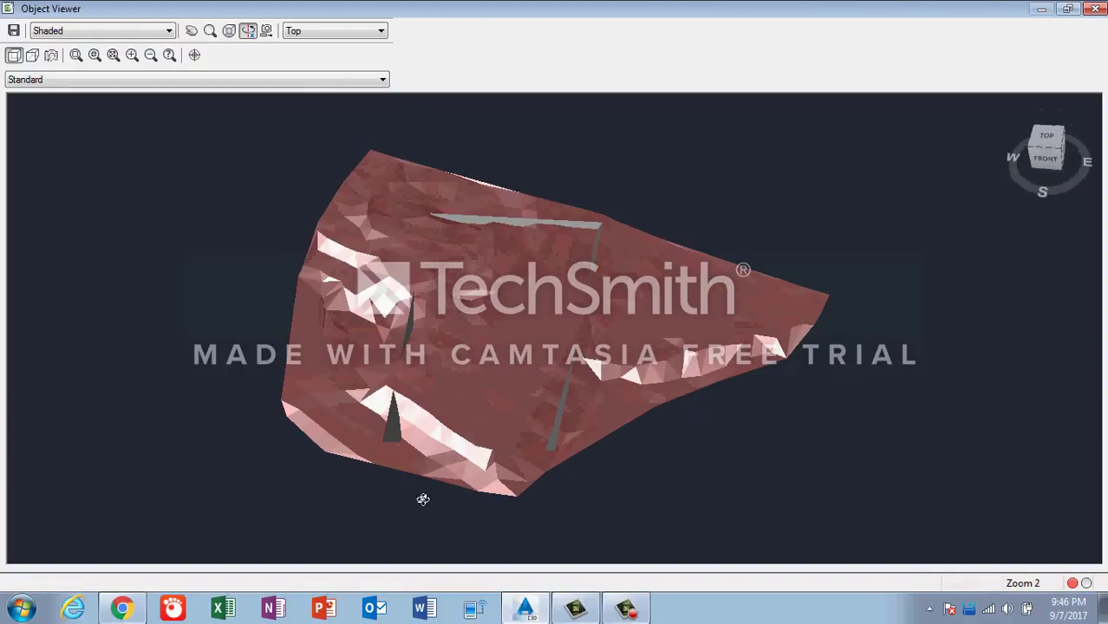
mouse_move(422, 500)
left_mouse_down()
mouse_move(504, 456)
mouse_move(647, 445)
left_mouse_up()
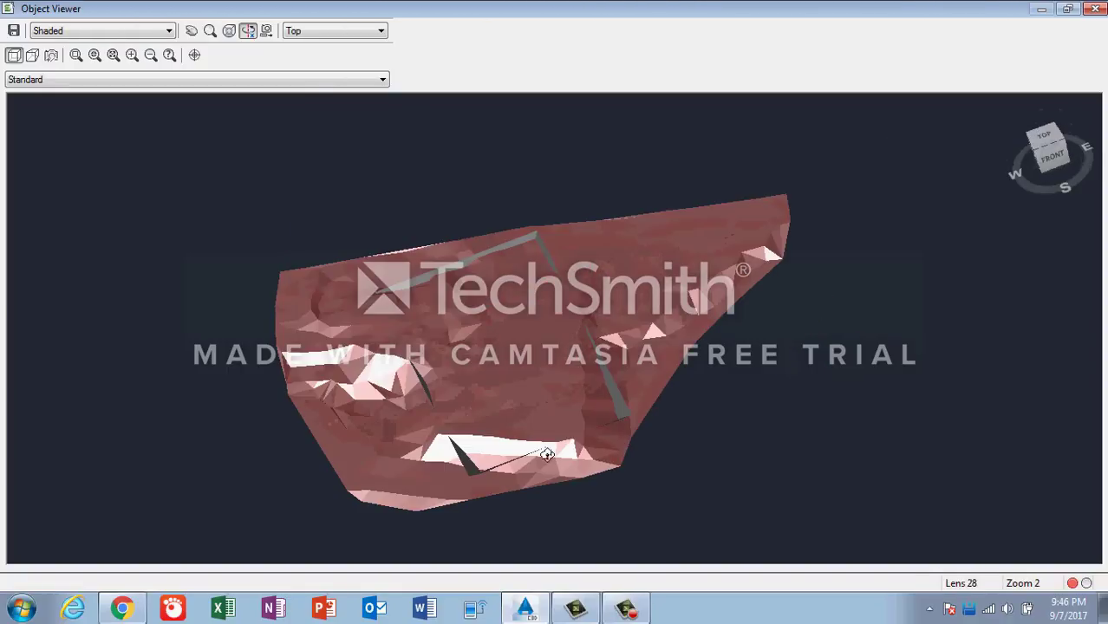
left_click_drag(484, 436, 546, 447)
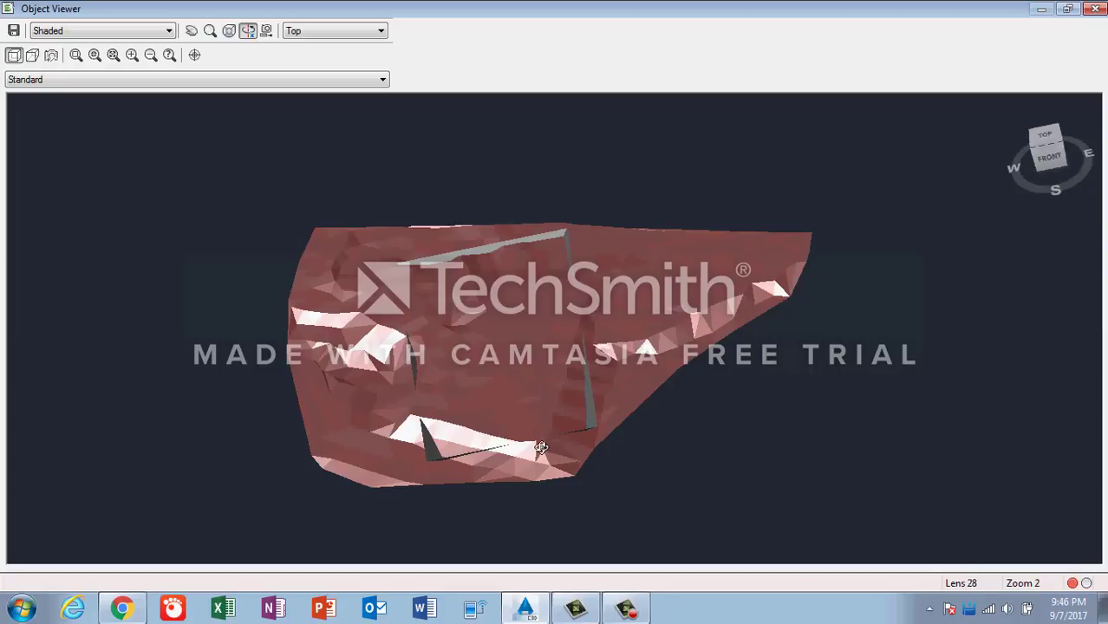
mouse_move(539, 429)
left_mouse_down()
mouse_move(536, 450)
mouse_move(566, 480)
mouse_move(556, 455)
left_mouse_up()
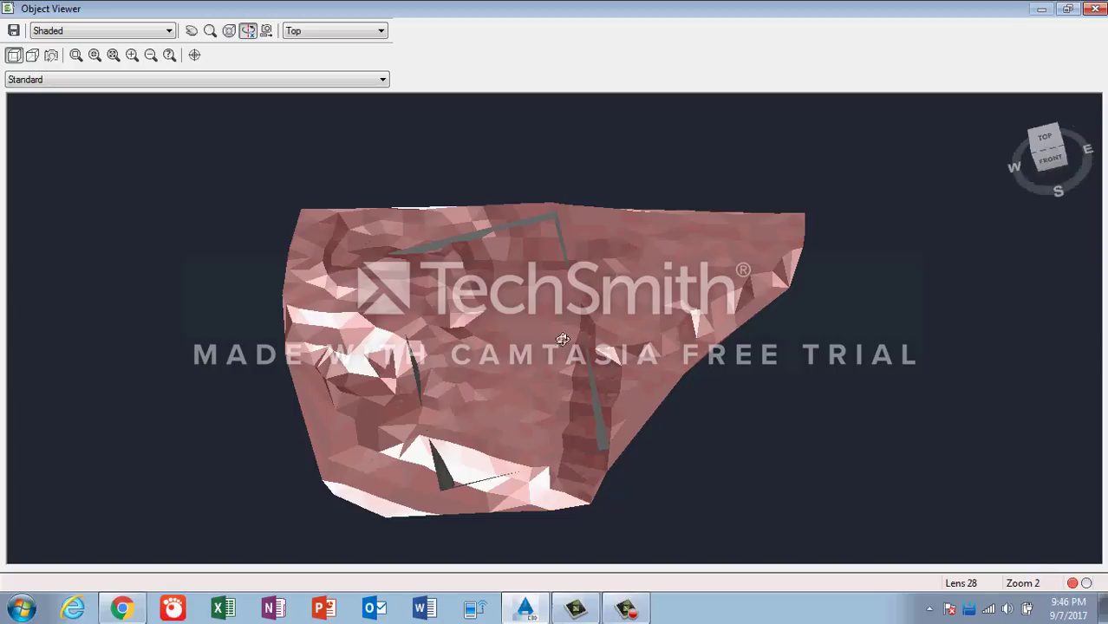
left_click_drag(562, 339, 587, 410)
left_click_drag(580, 344, 578, 355)
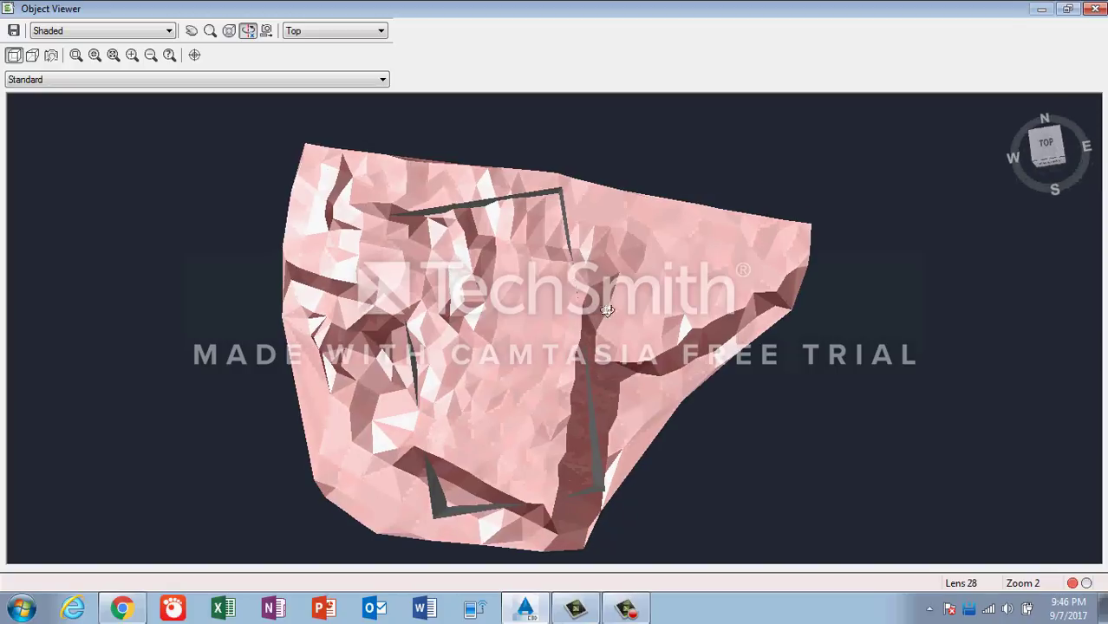
left_click_drag(607, 309, 562, 339)
left_click_drag(601, 195, 653, 193)
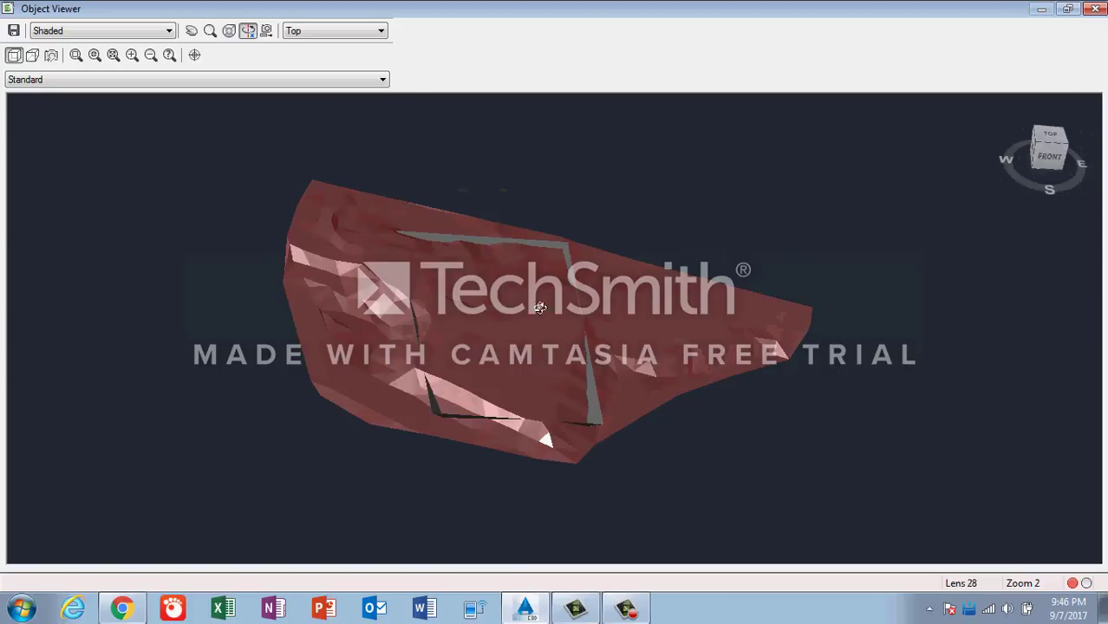
left_click_drag(495, 324, 479, 364)
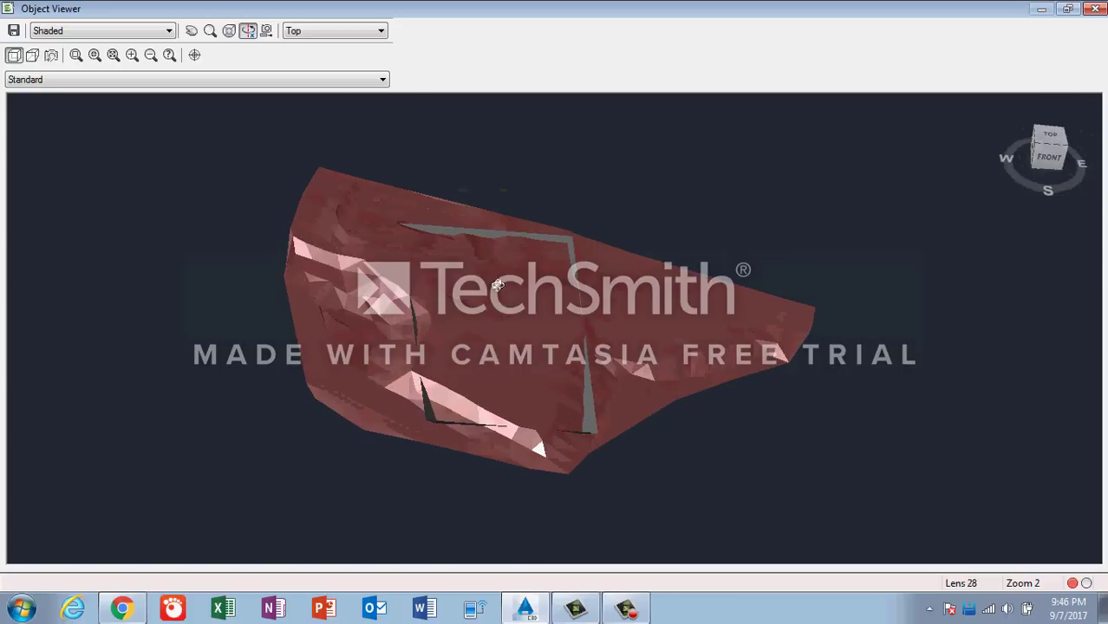
key("Escape")
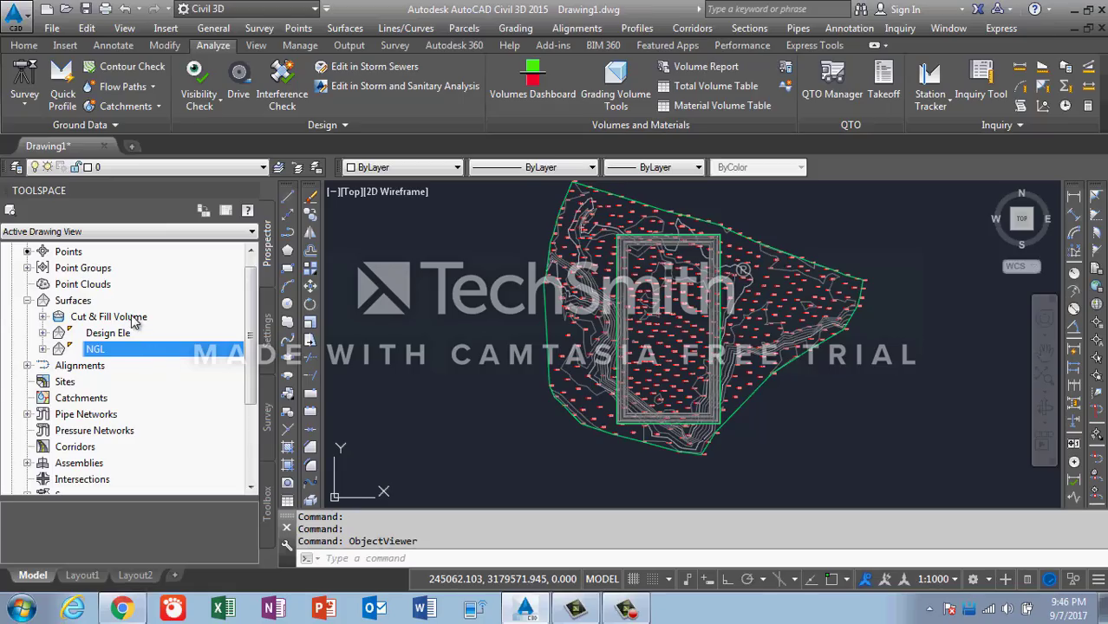
right_click(134, 317)
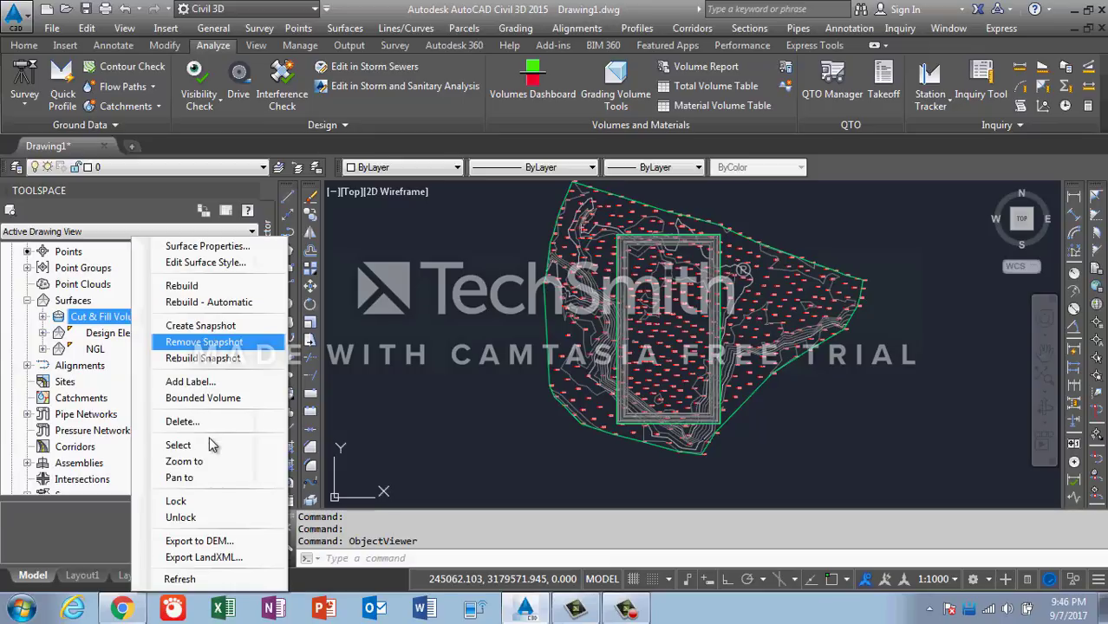
left_click(212, 445)
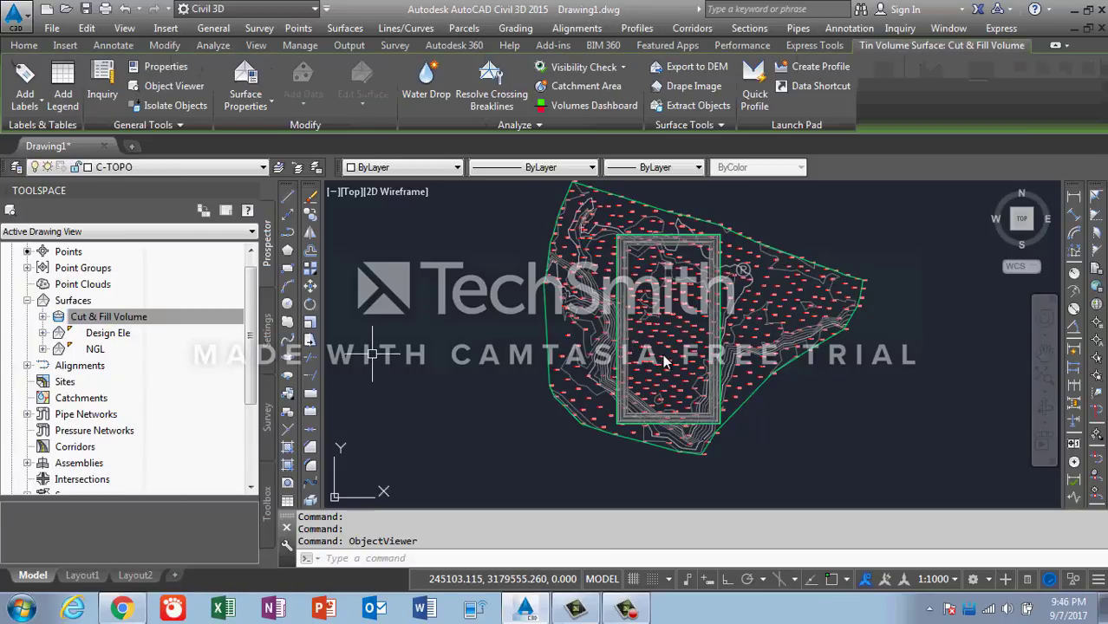
right_click(665, 361)
left_click(719, 321)
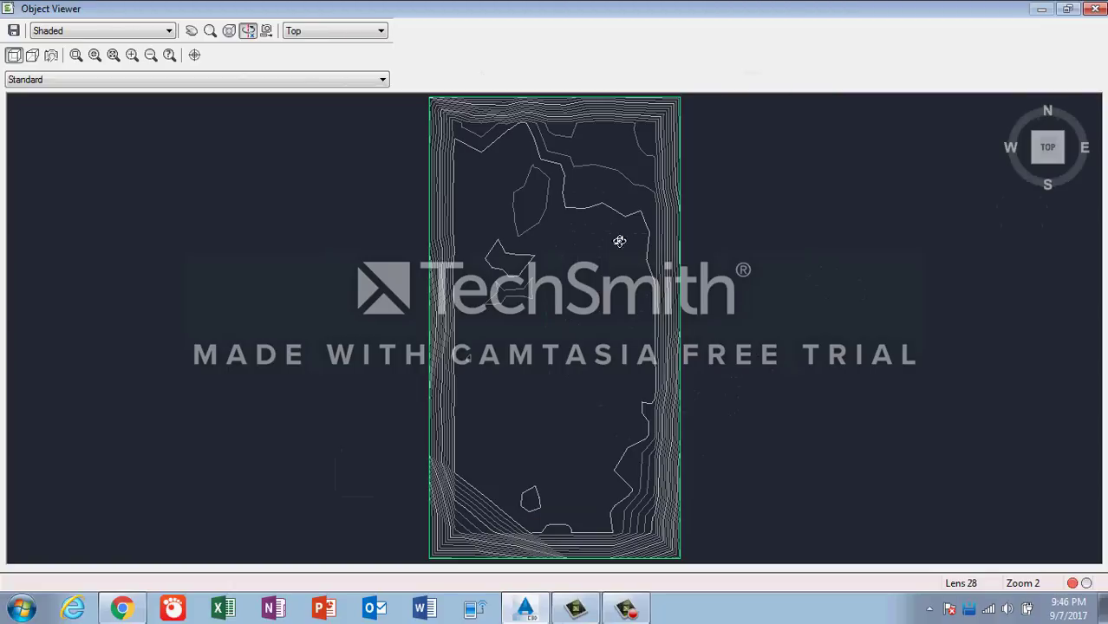
left_click_drag(619, 241, 545, 348)
left_click_drag(535, 275, 592, 329)
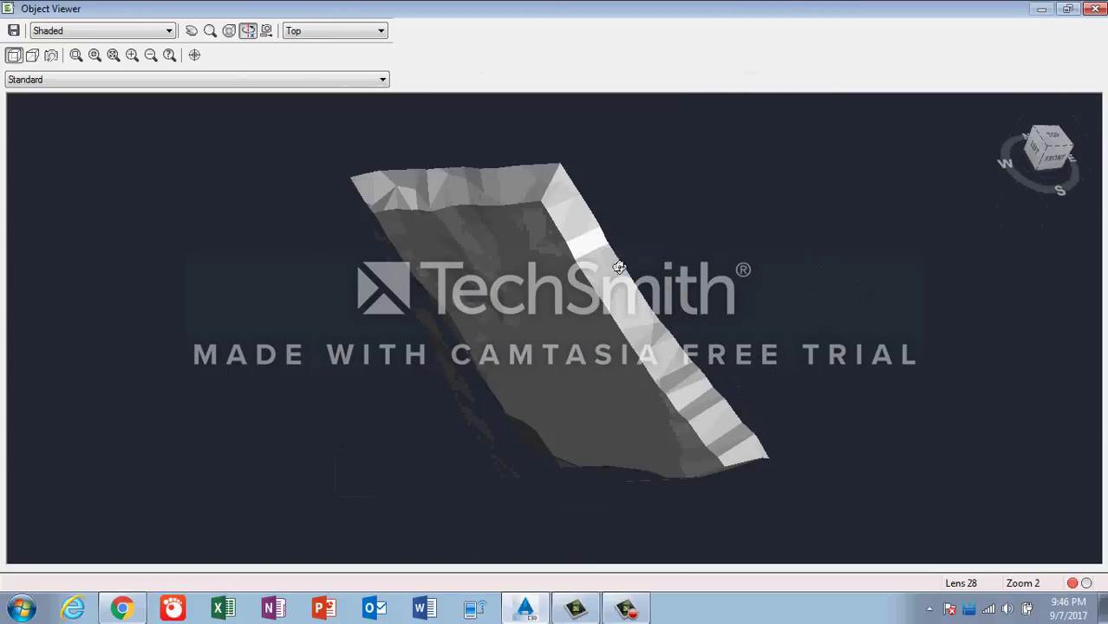
left_click_drag(552, 263, 556, 262)
right_click(556, 262)
left_click(574, 273)
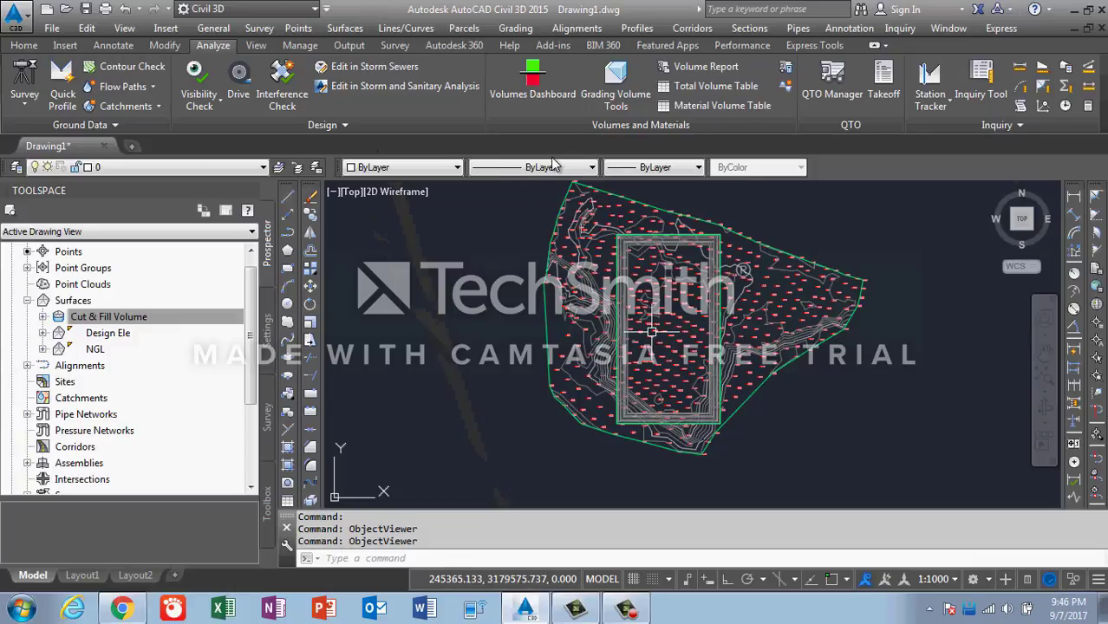
- Dismiss Internet Explorer's first-run setup, keeping the Microsoft home page and search settings
left_click(524, 97)
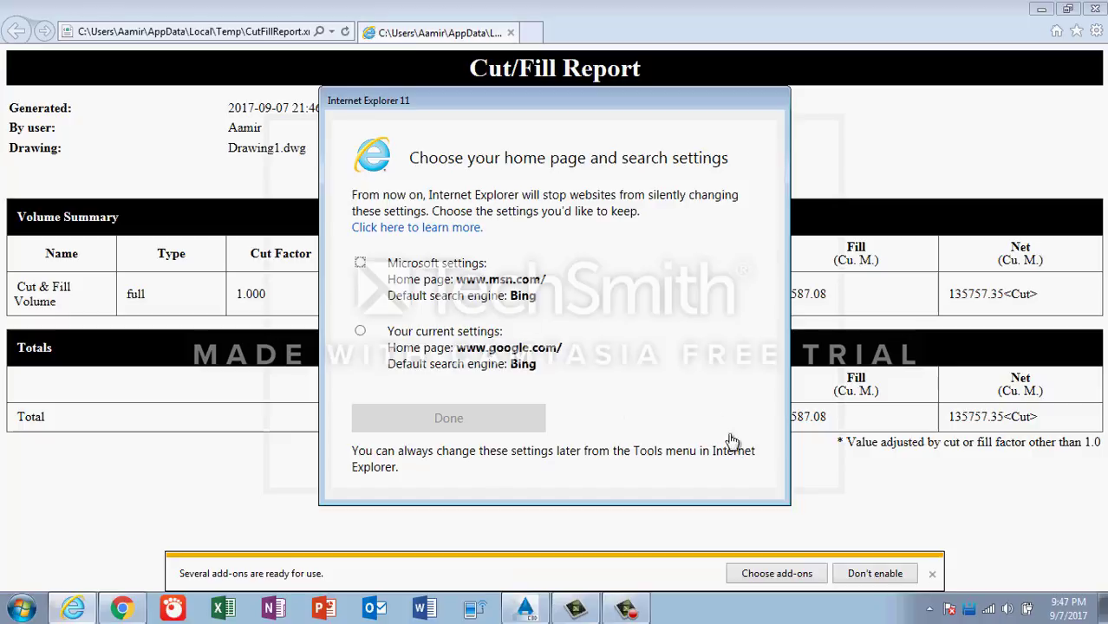
key("space")
left_click(478, 425)
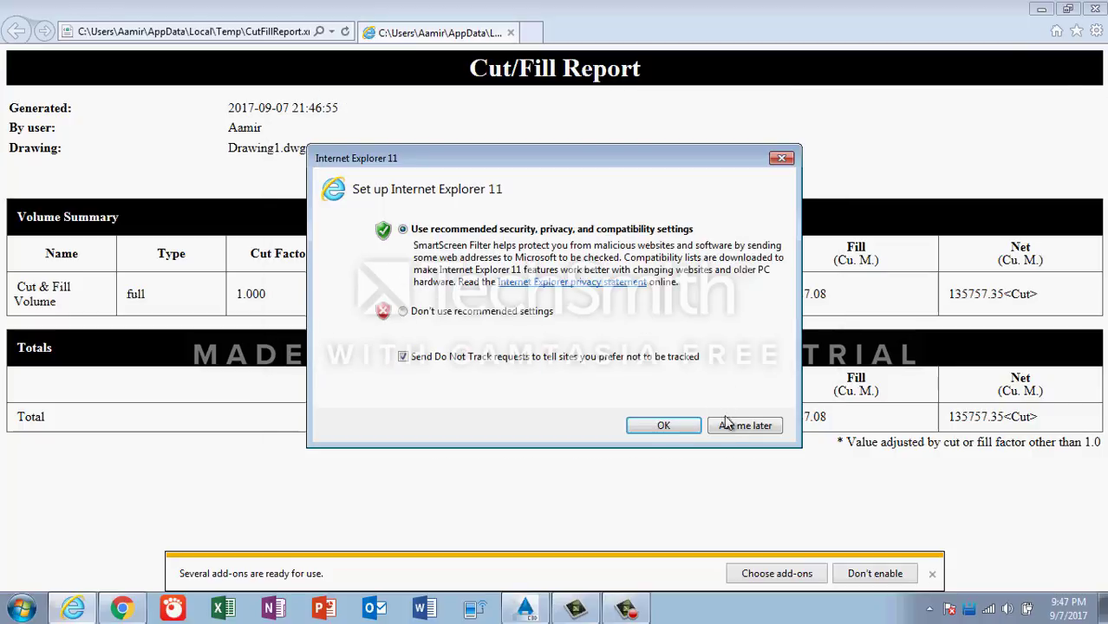
left_click(732, 425)
- Close the unresponsive CutFillReport browser window
left_click(1092, 10)
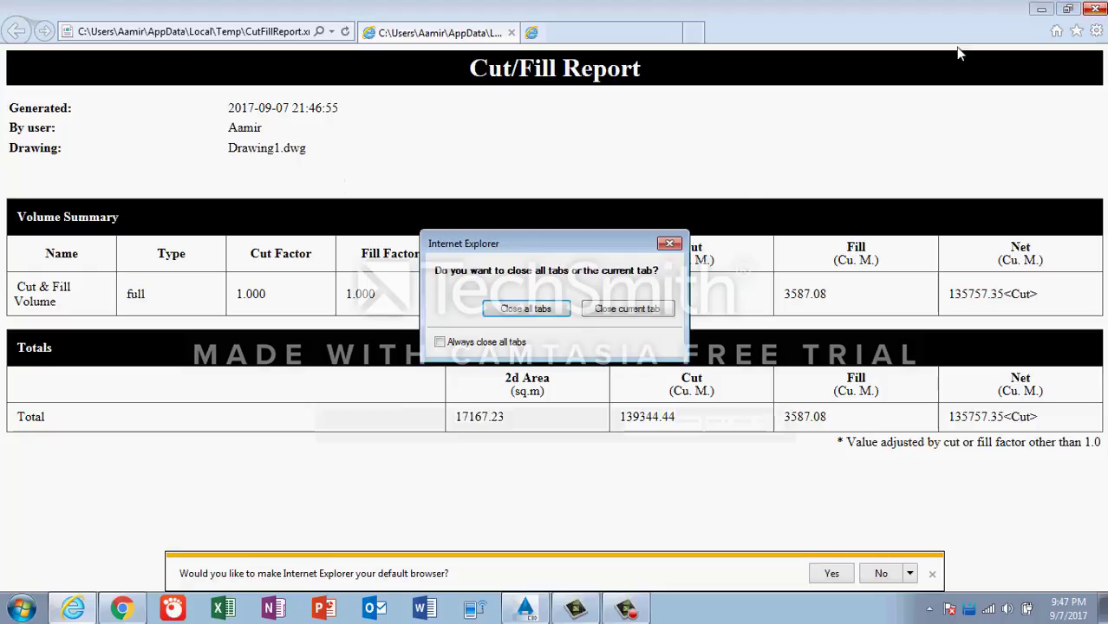
left_click(621, 312)
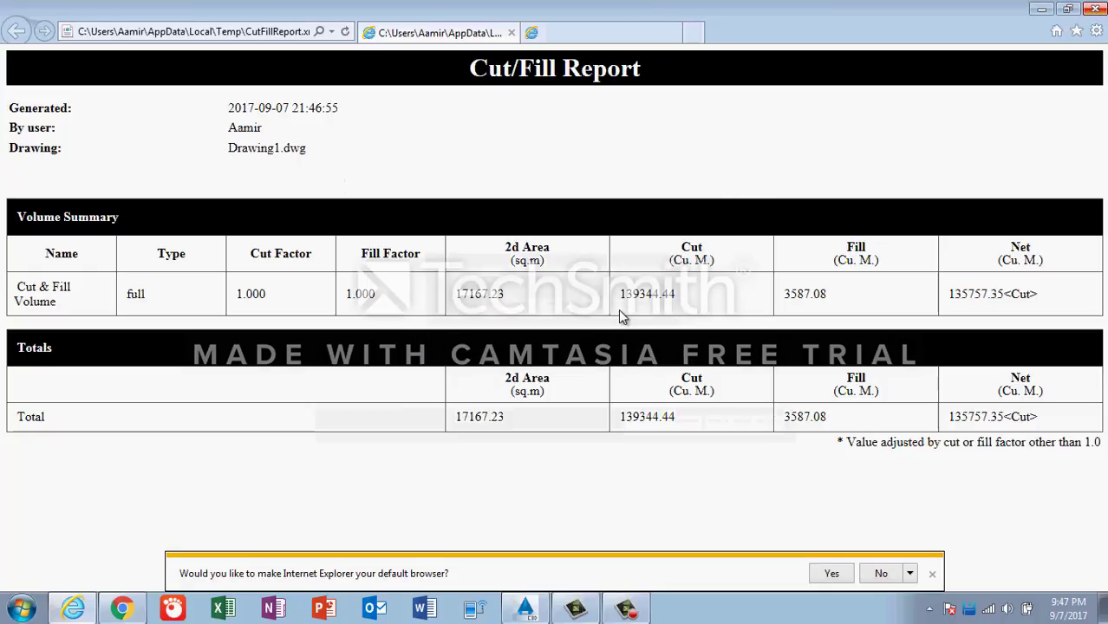
left_click(1091, 9)
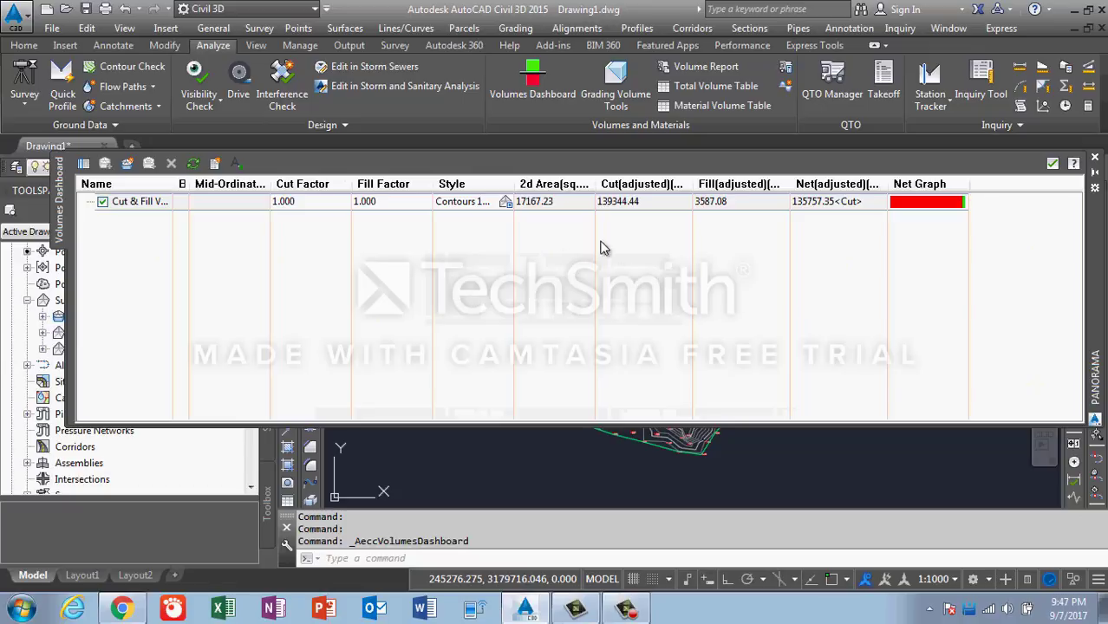
- Place a Cut/Fill Summary table with cut, fill and net volumes into the drawing
left_click(236, 164)
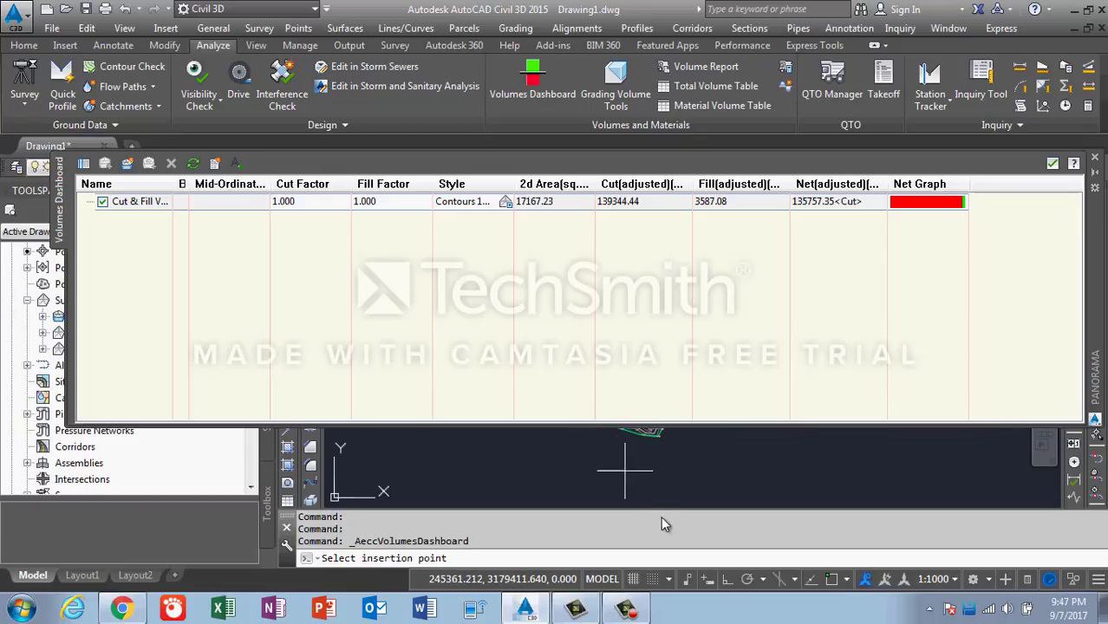
scroll(672, 499, "up", 2)
scroll(690, 495, "down", 2)
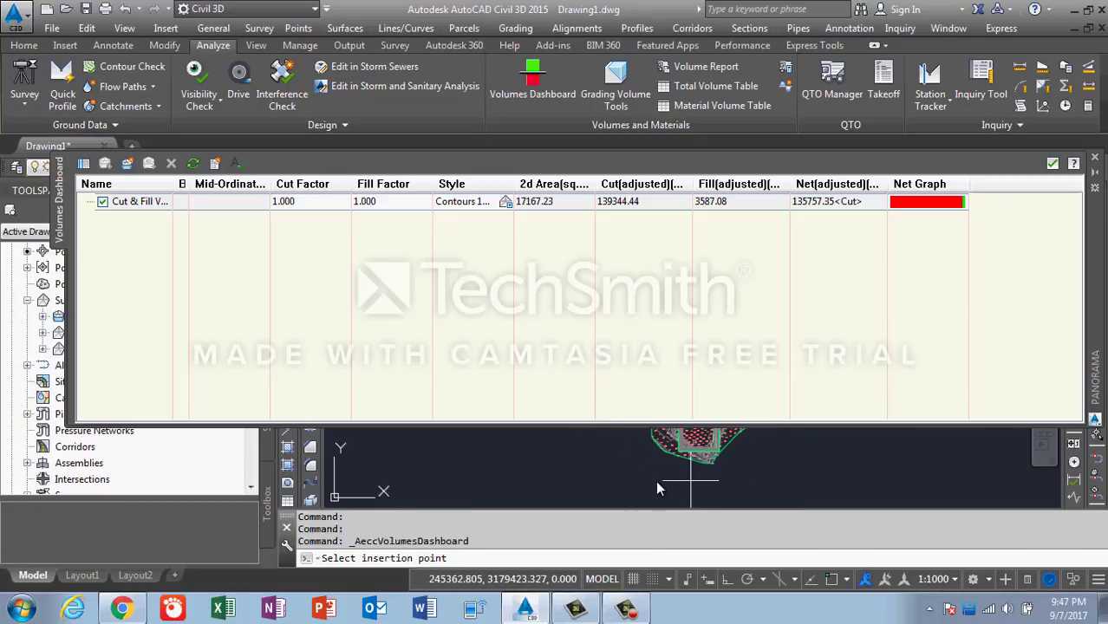
key("Escape")
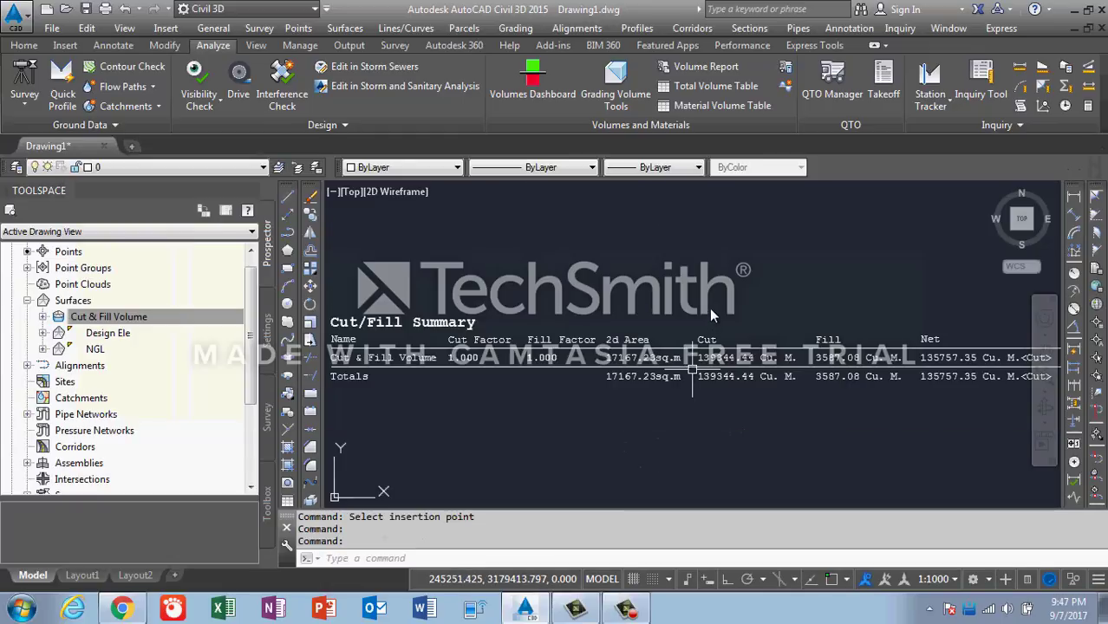
- Move the Cut/Fill Summary table to a spot below the surface
scroll(709, 321, "down", 3)
scroll(679, 321, "up", 1)
left_click(685, 319)
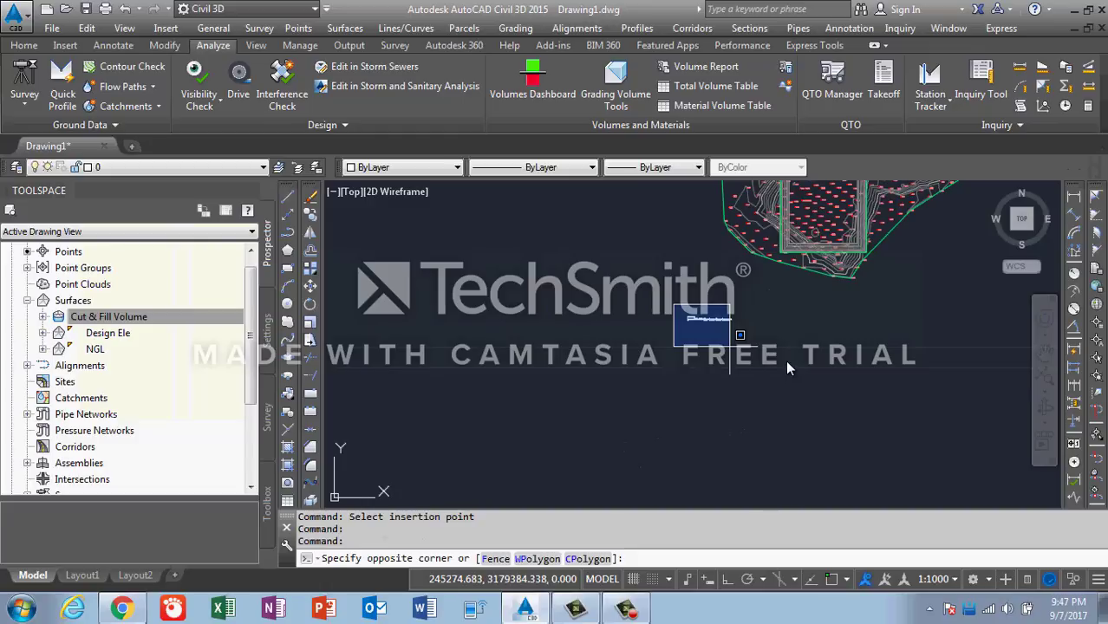
left_click(733, 319)
type("m")
key("Return")
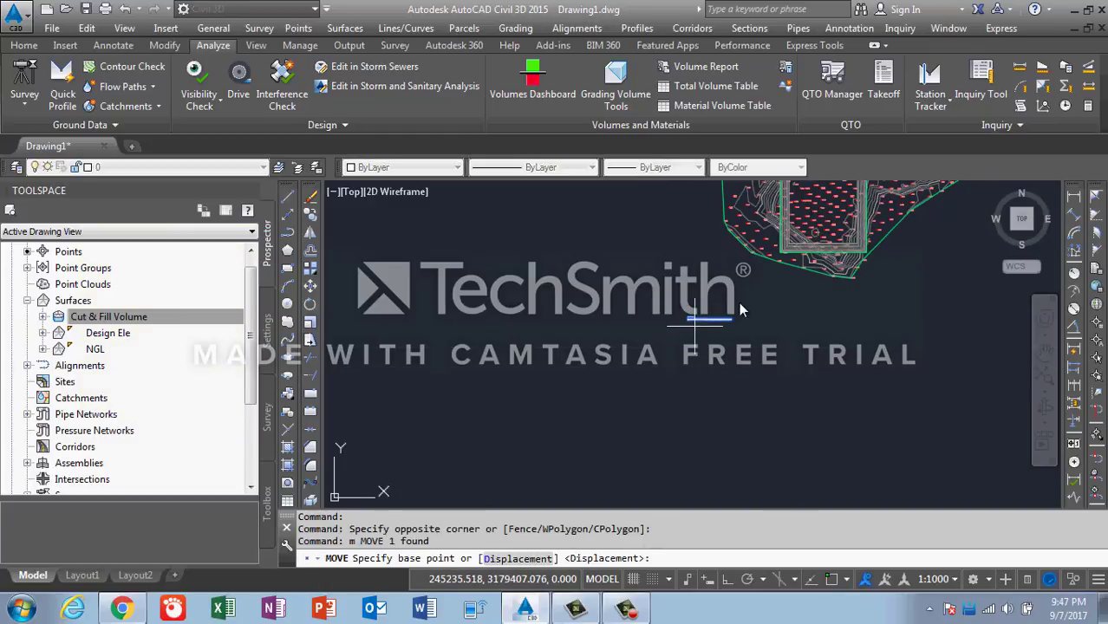
left_click(744, 307)
left_click(766, 295)
- Scale the summary table up by a factor of 2
scroll(767, 295, "up", 3)
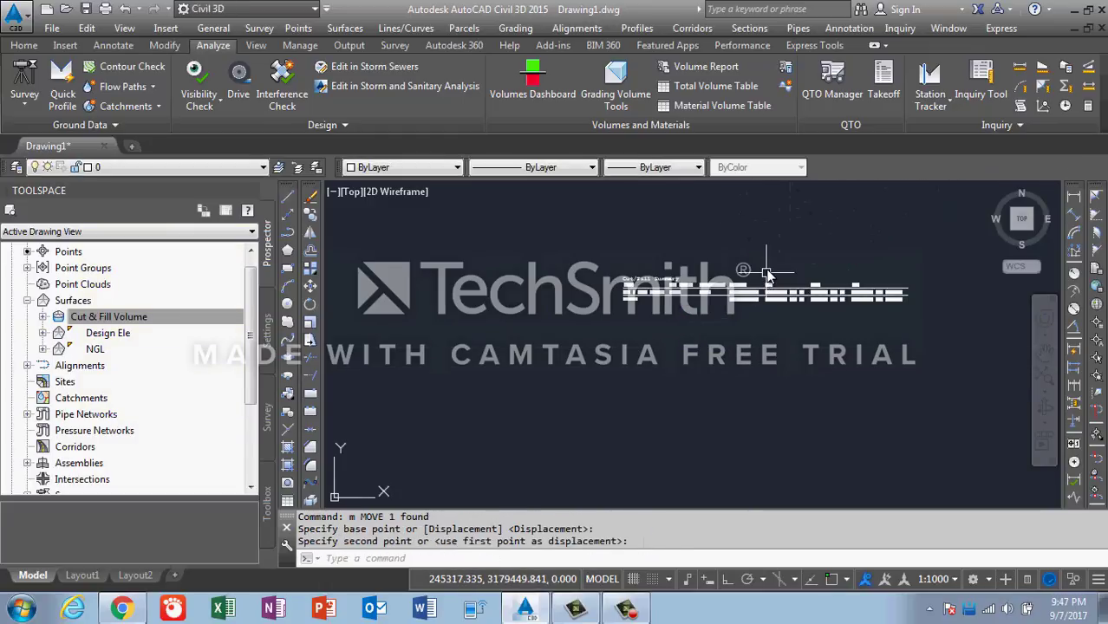
scroll(768, 297, "down", 1)
scroll(768, 299, "up", 3)
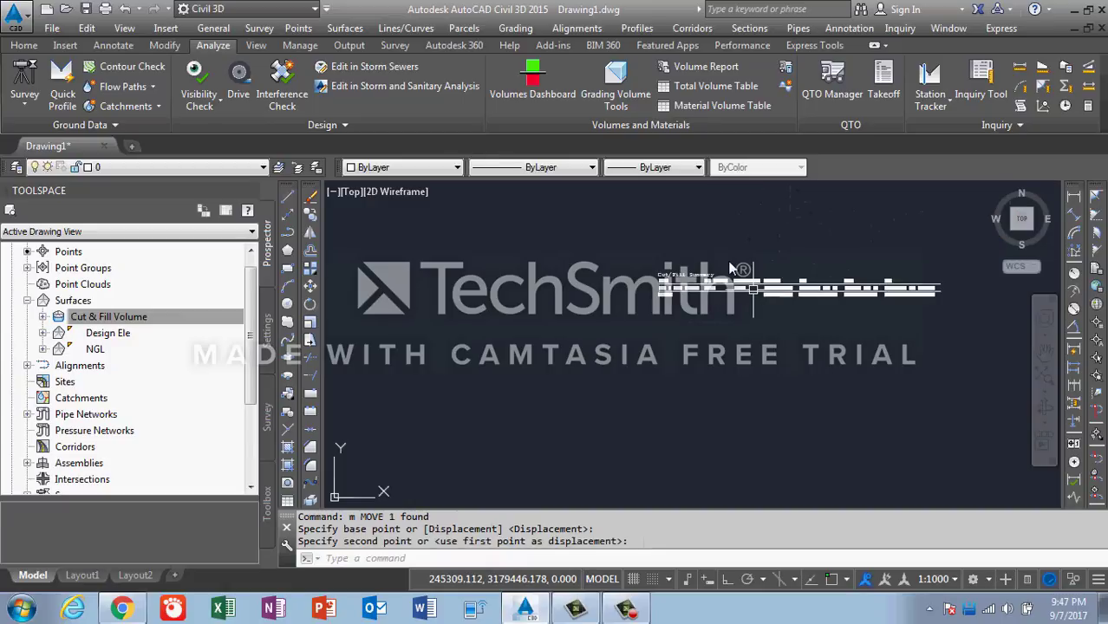
left_click(738, 297)
type("sc")
key("Return")
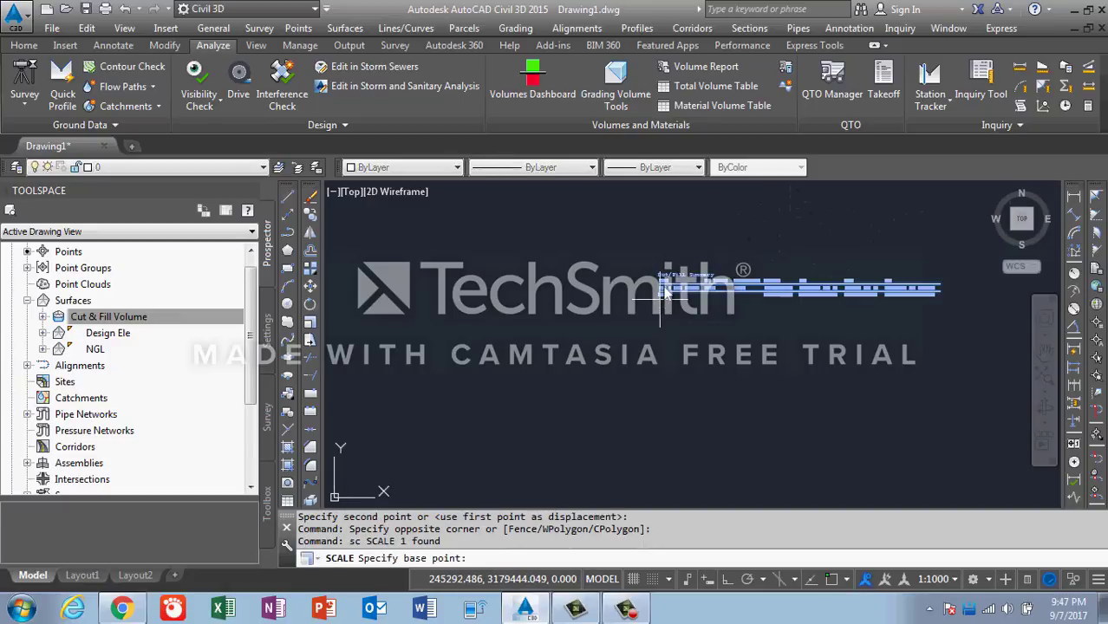
left_click(663, 293)
type("2")
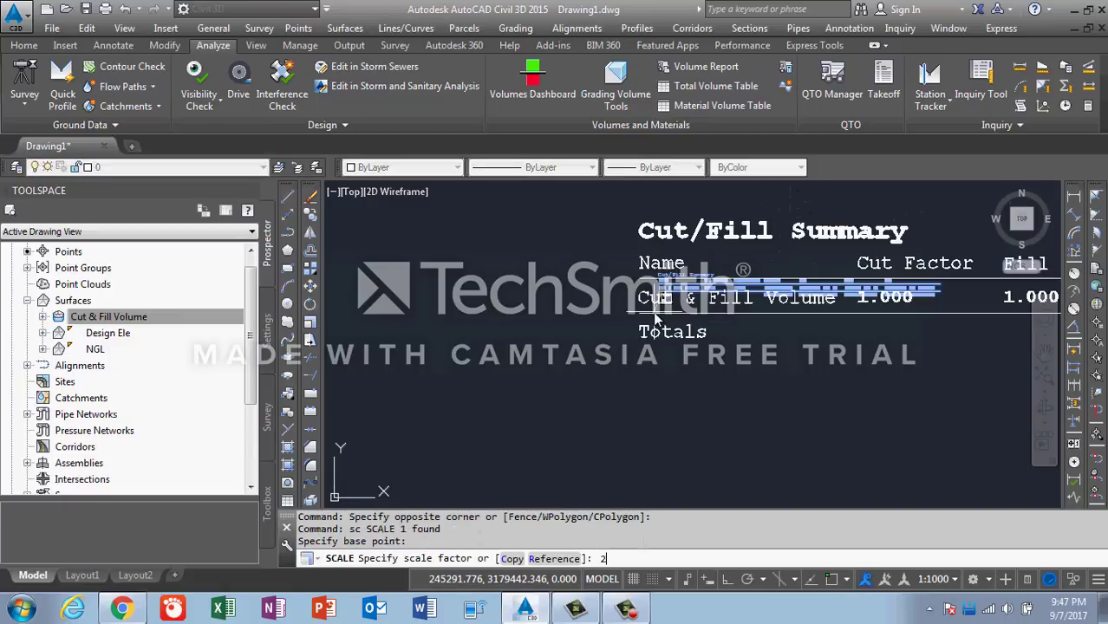
key("Return")
scroll(937, 327, "down", 3)
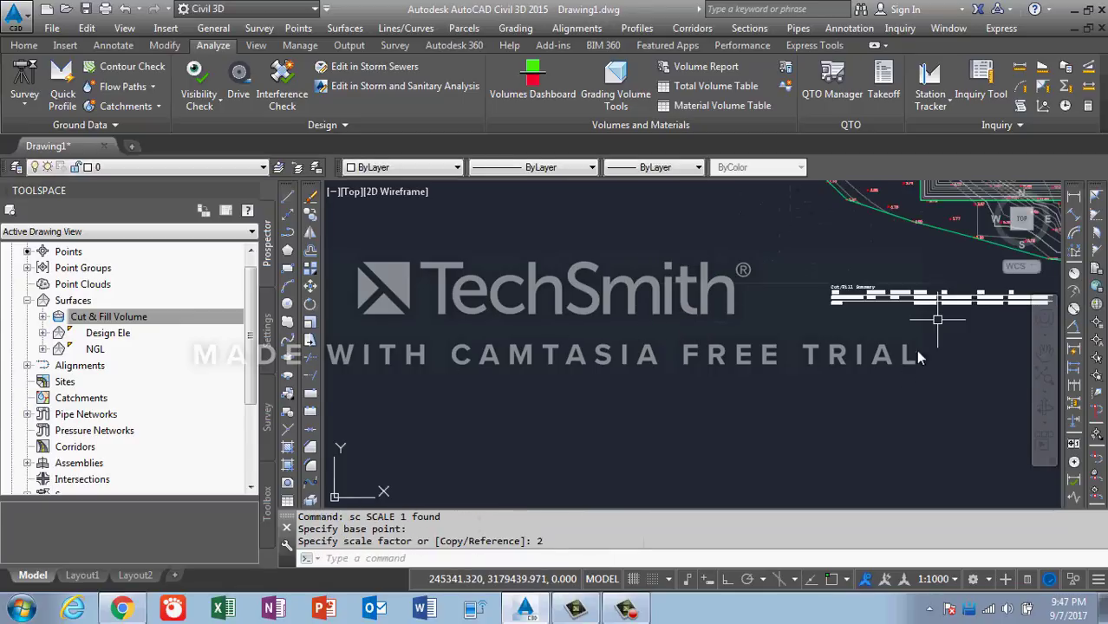
middle_click_drag(919, 358, 875, 395)
scroll(872, 392, "up", 5)
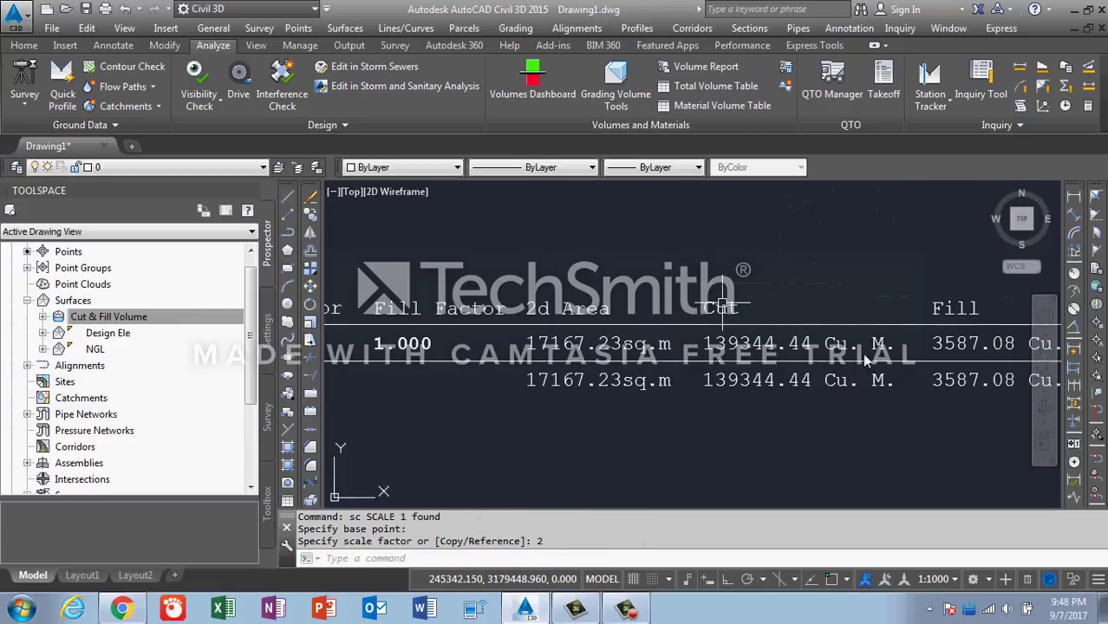
type("re")
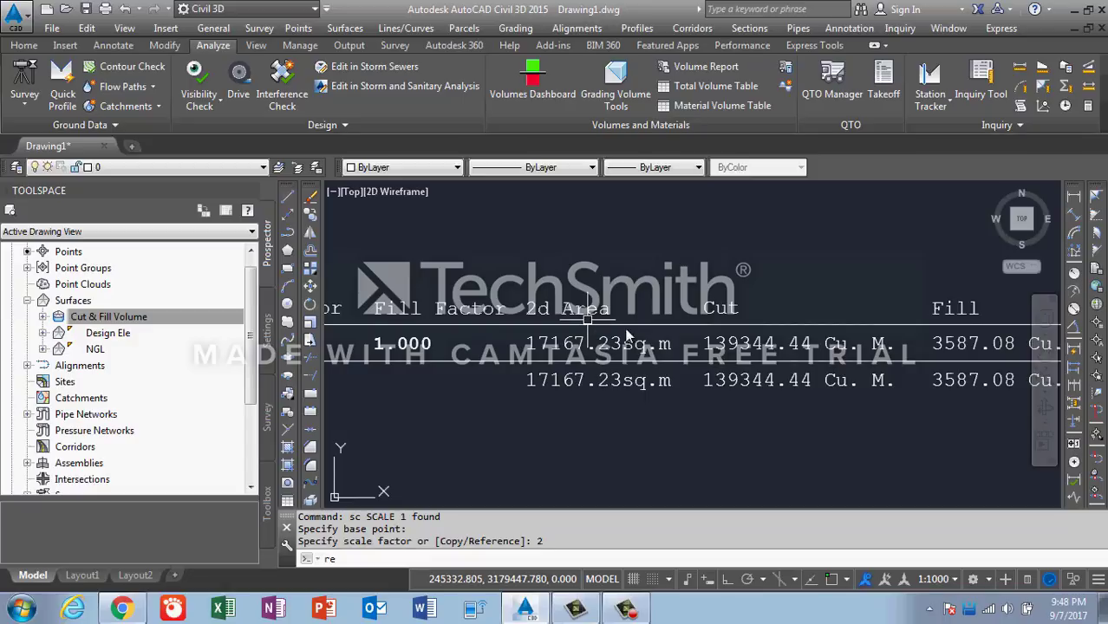
type("c")
key("Return")
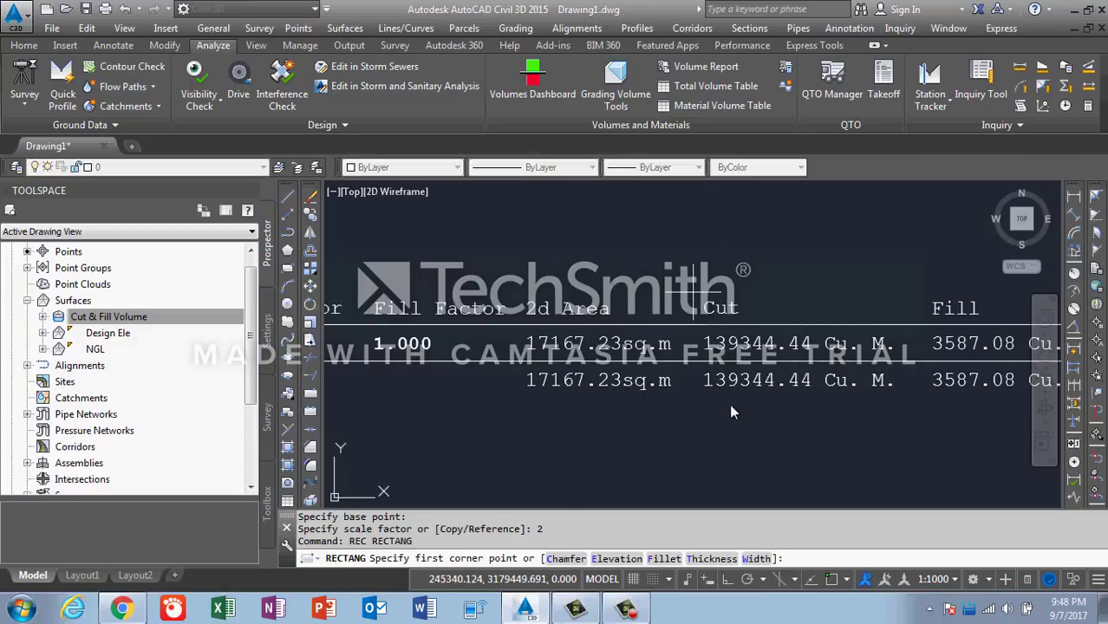
- Draw a rectangle around the 139344.44 Cu. M. Cut values and make it magenta
left_click(694, 293)
left_click(899, 405)
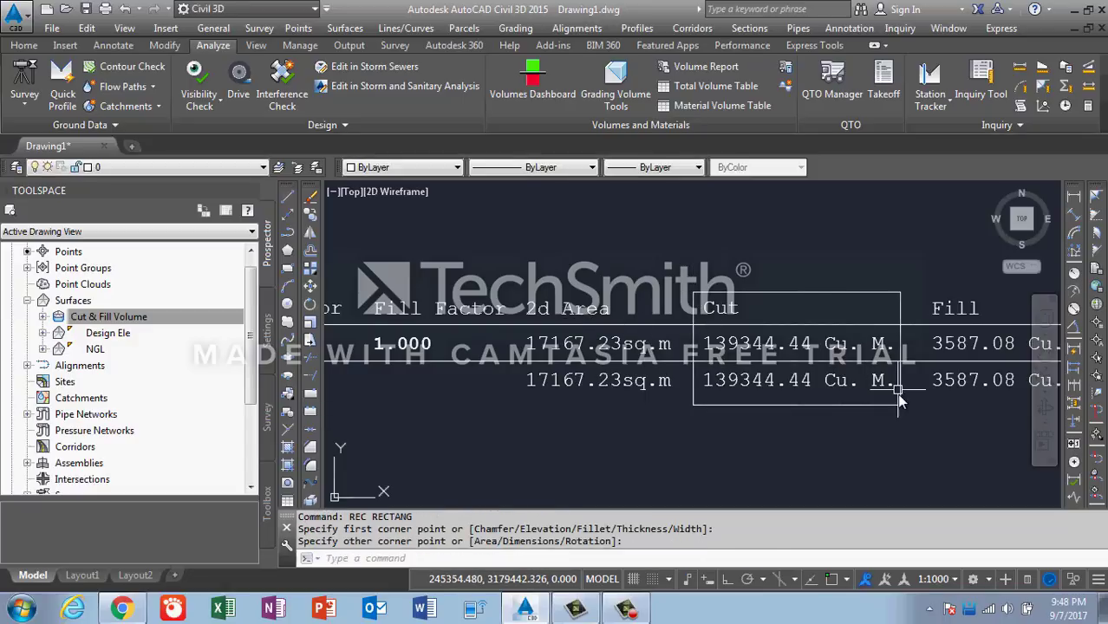
left_click(841, 305)
left_click(346, 195)
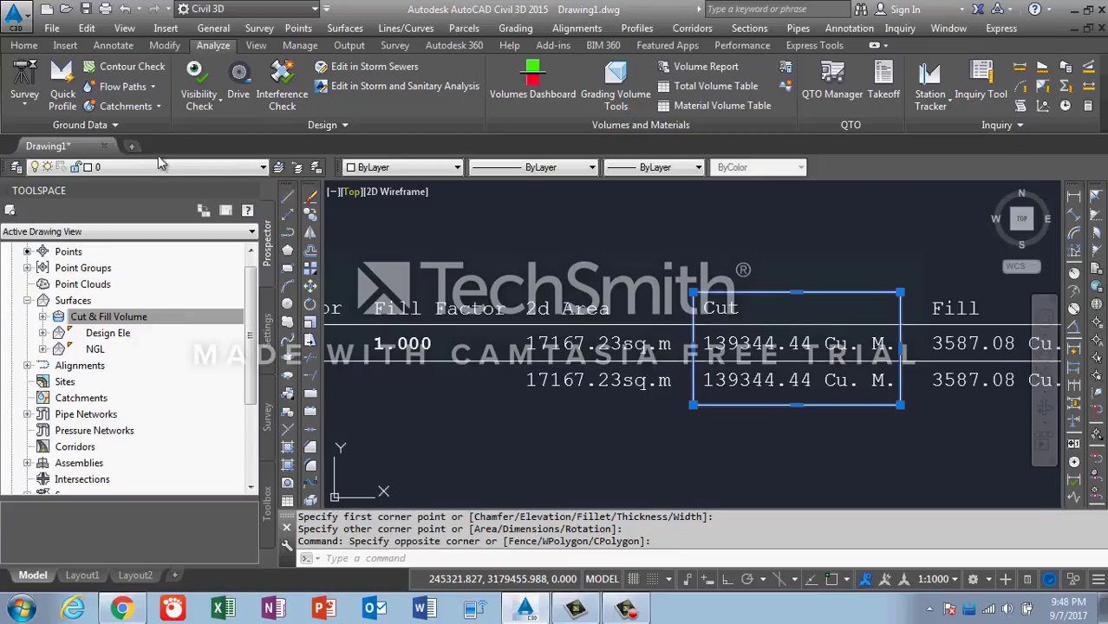
left_click(388, 170)
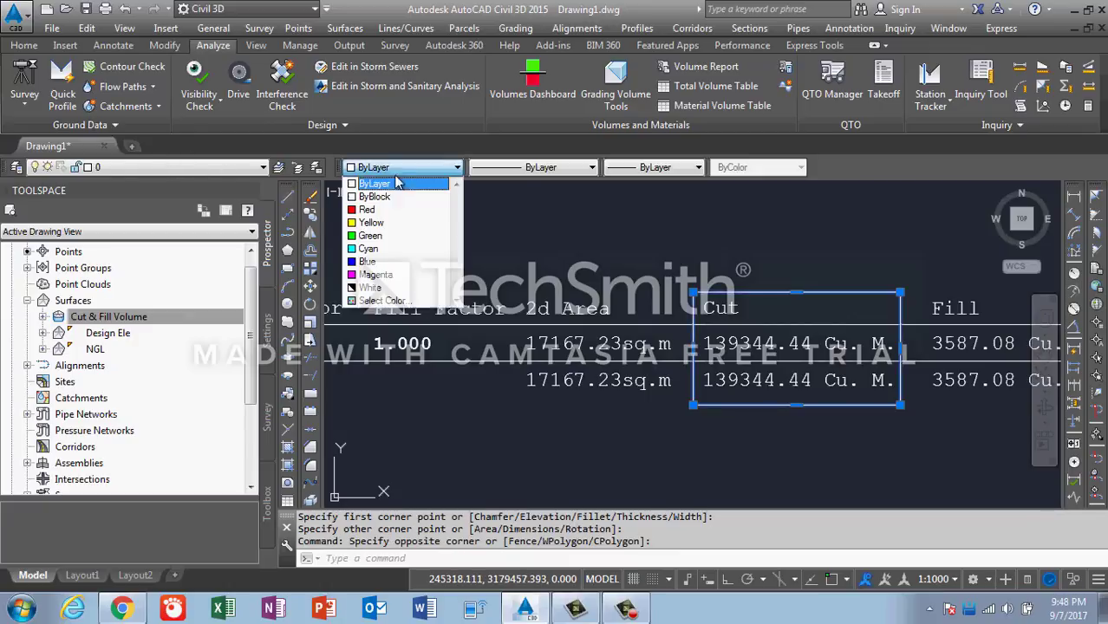
left_click(415, 276)
key("Escape")
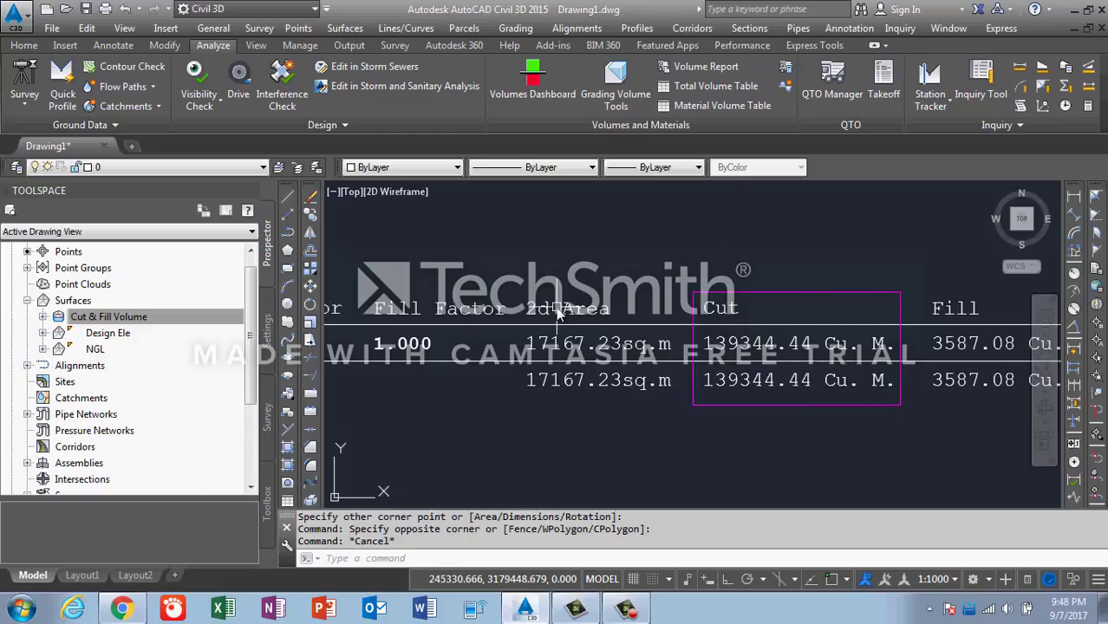
- View the YouTube channel's uploaded videos in Chrome, then minimize the browser
left_click(128, 609)
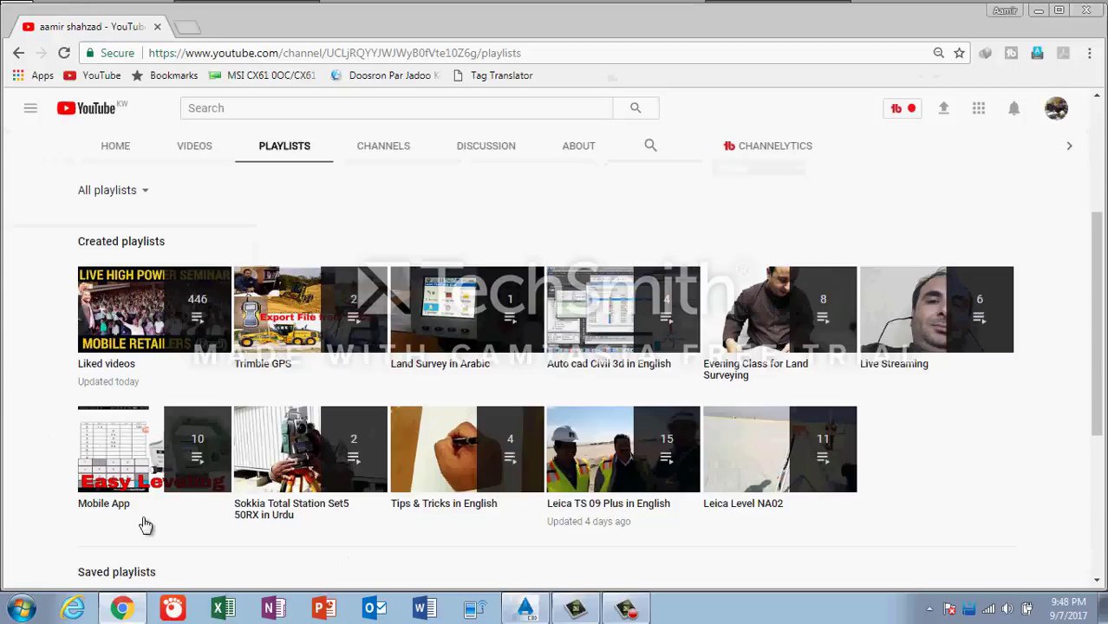
left_click(196, 156)
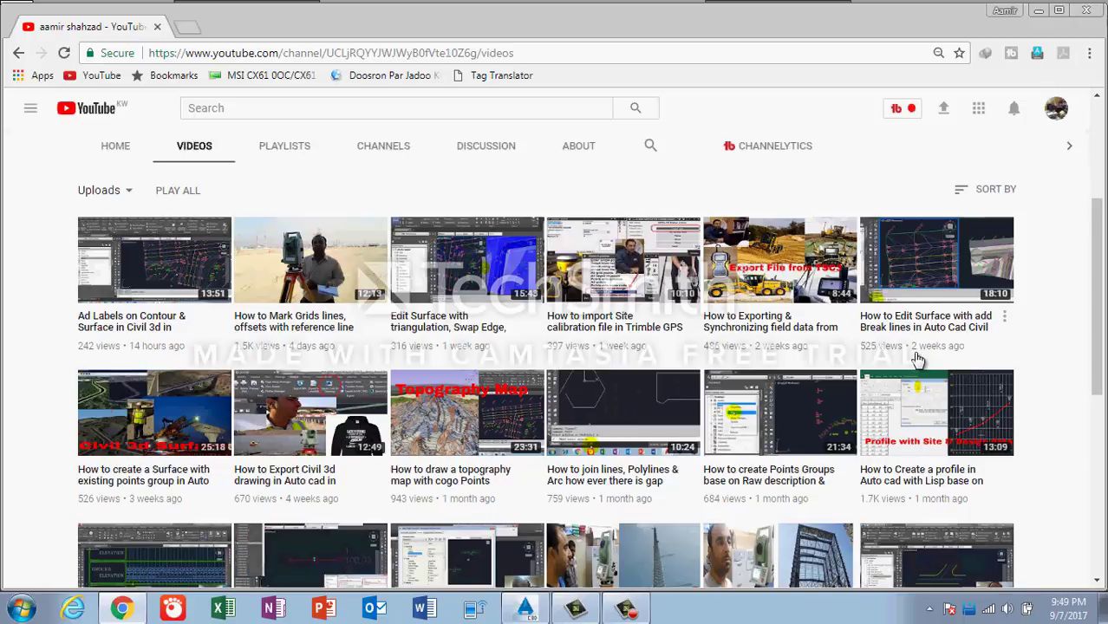
left_click(1040, 11)
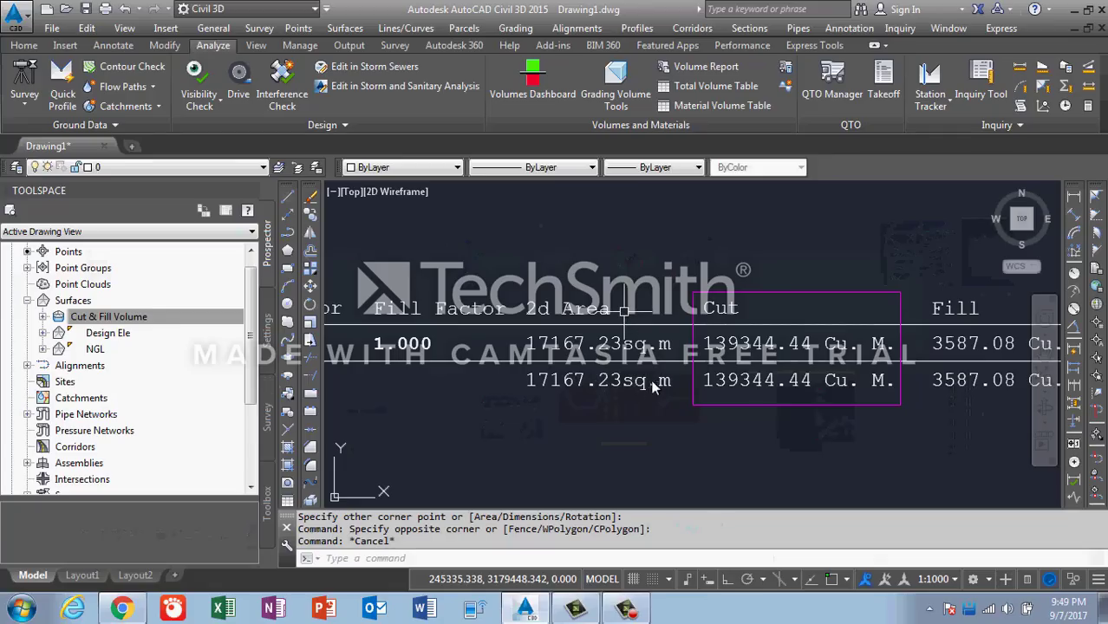
scroll(659, 362, "down", 5)
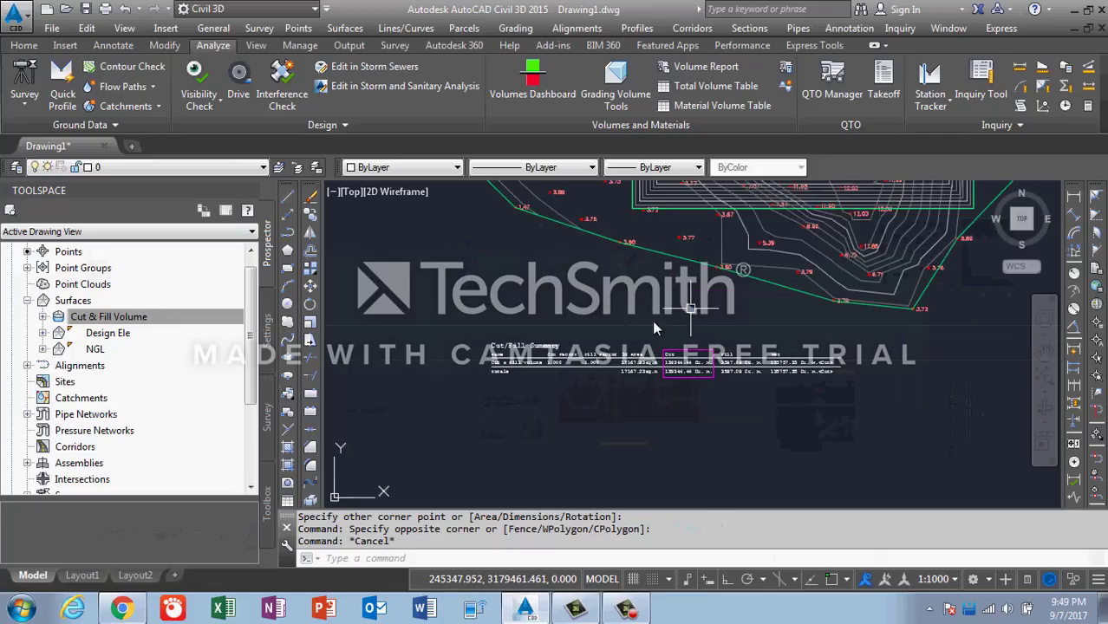
scroll(608, 313, "down", 4)
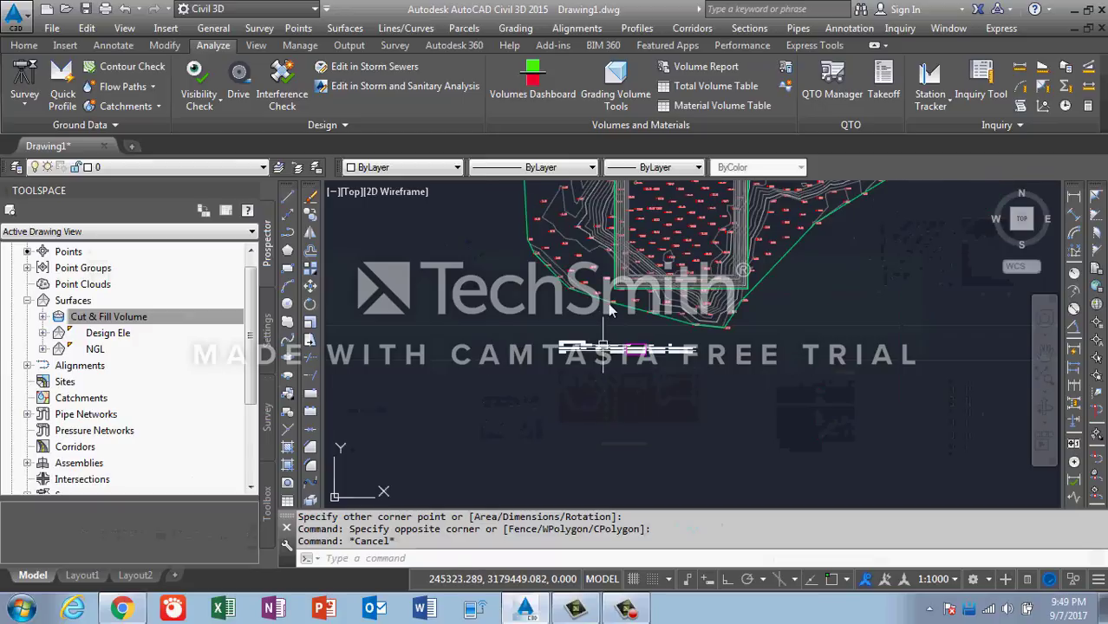
middle_click_drag(605, 333, 561, 421)
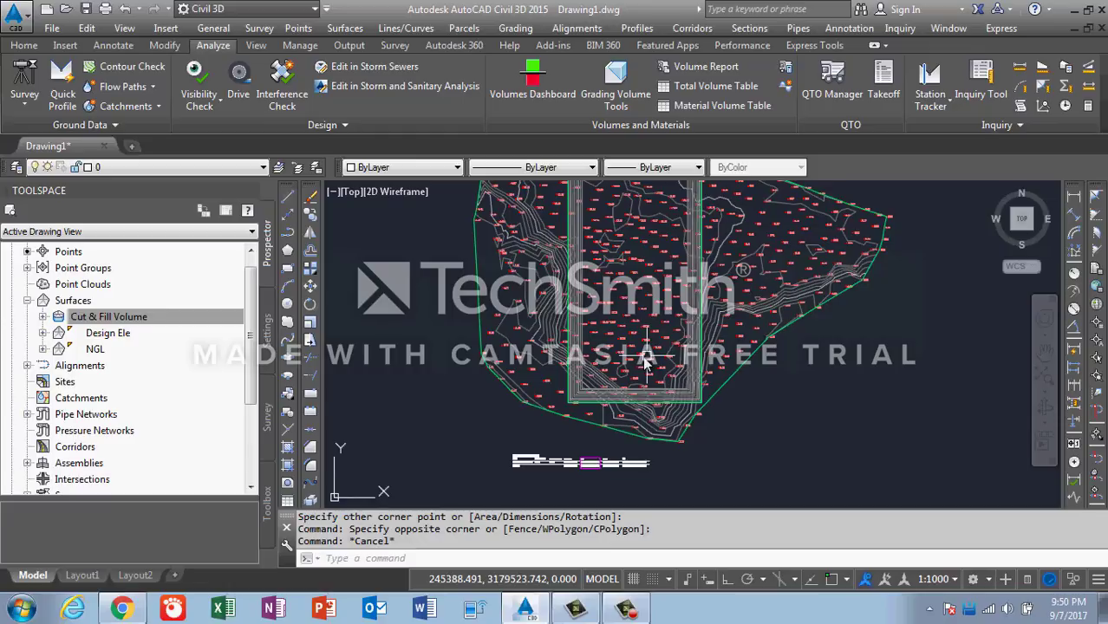
- Switch to Chrome and scroll through the YouTube channel's Videos list
left_click(122, 609)
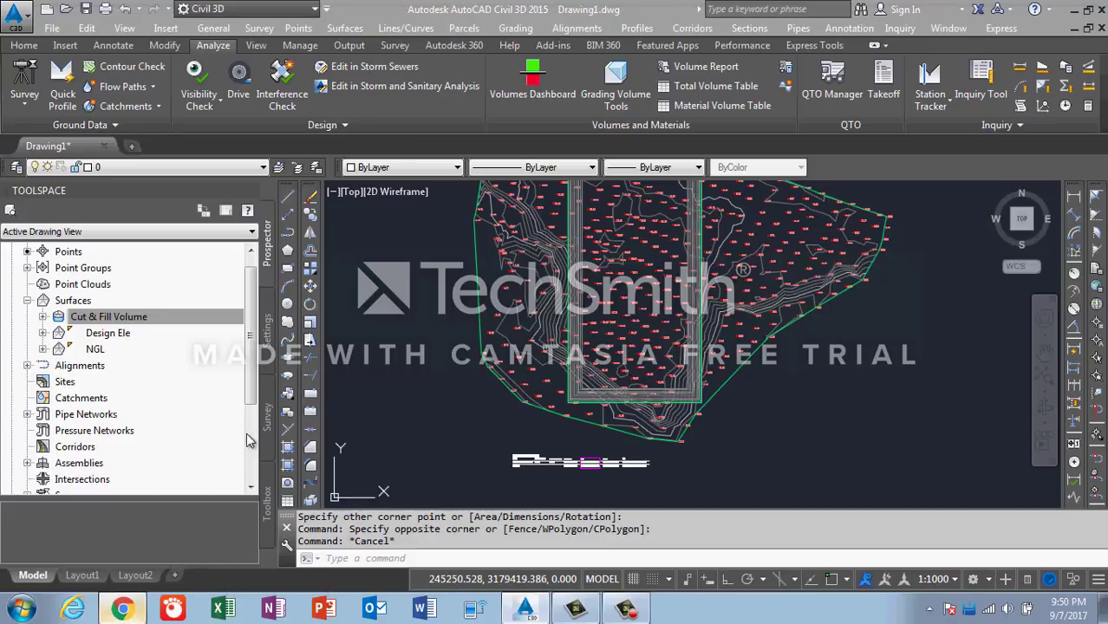
scroll(438, 380, "down", 1)
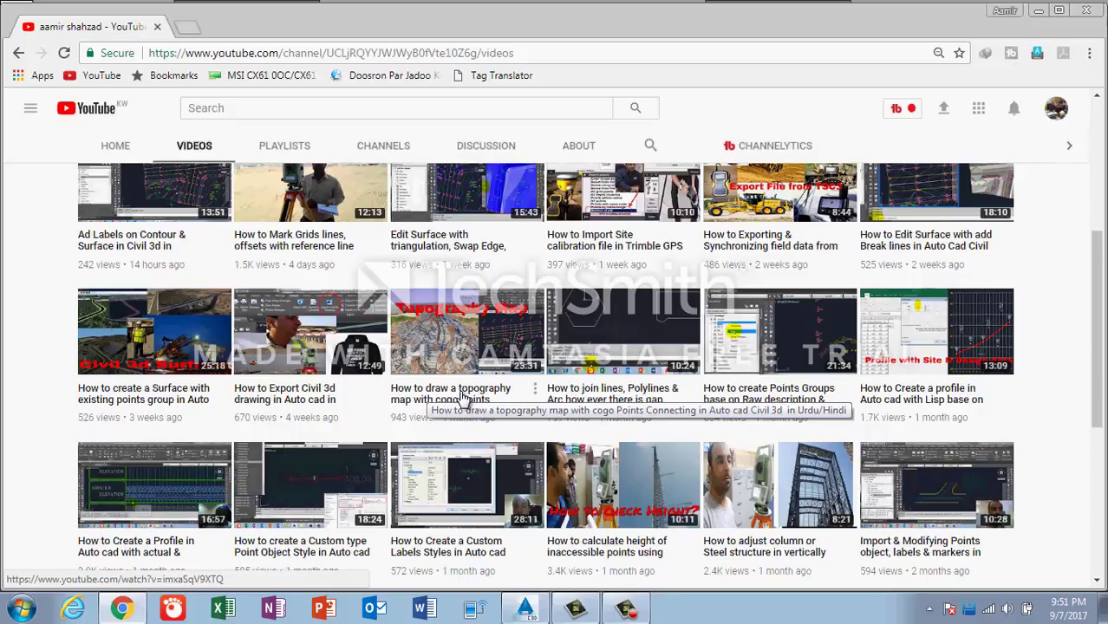
- Minimize Chrome to bring the Civil 3D drawing back into view
left_click(1039, 16)
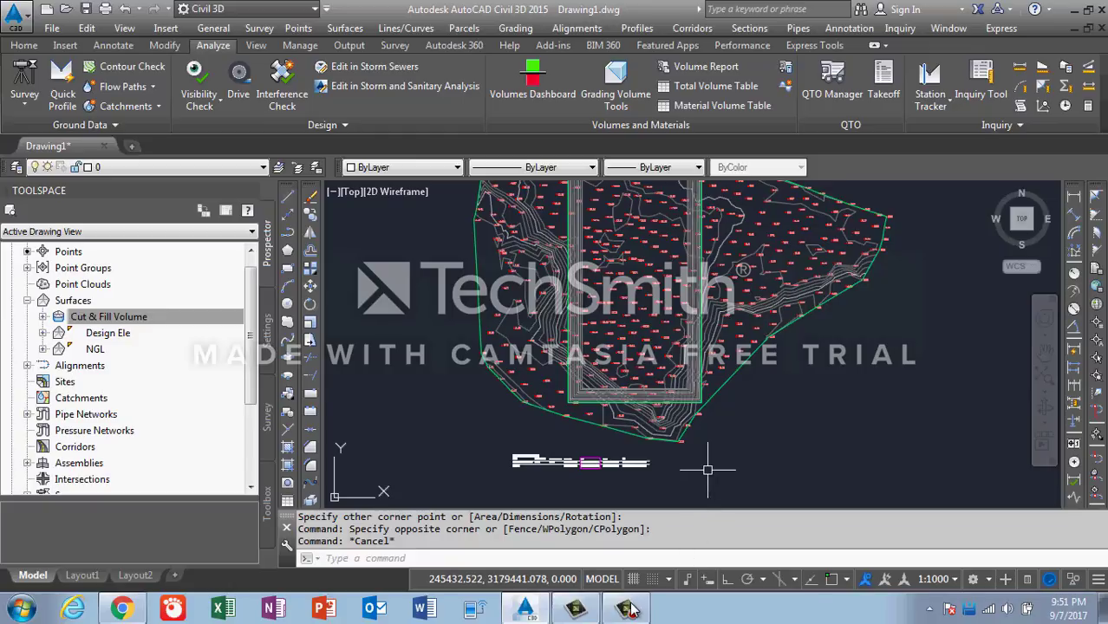
left_click(627, 610)
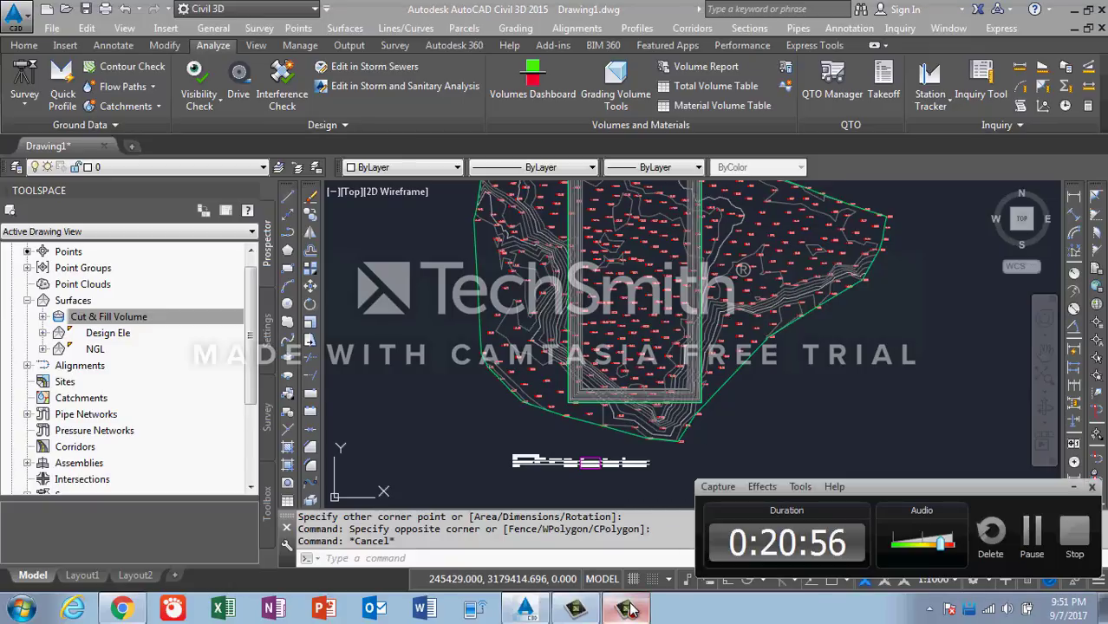